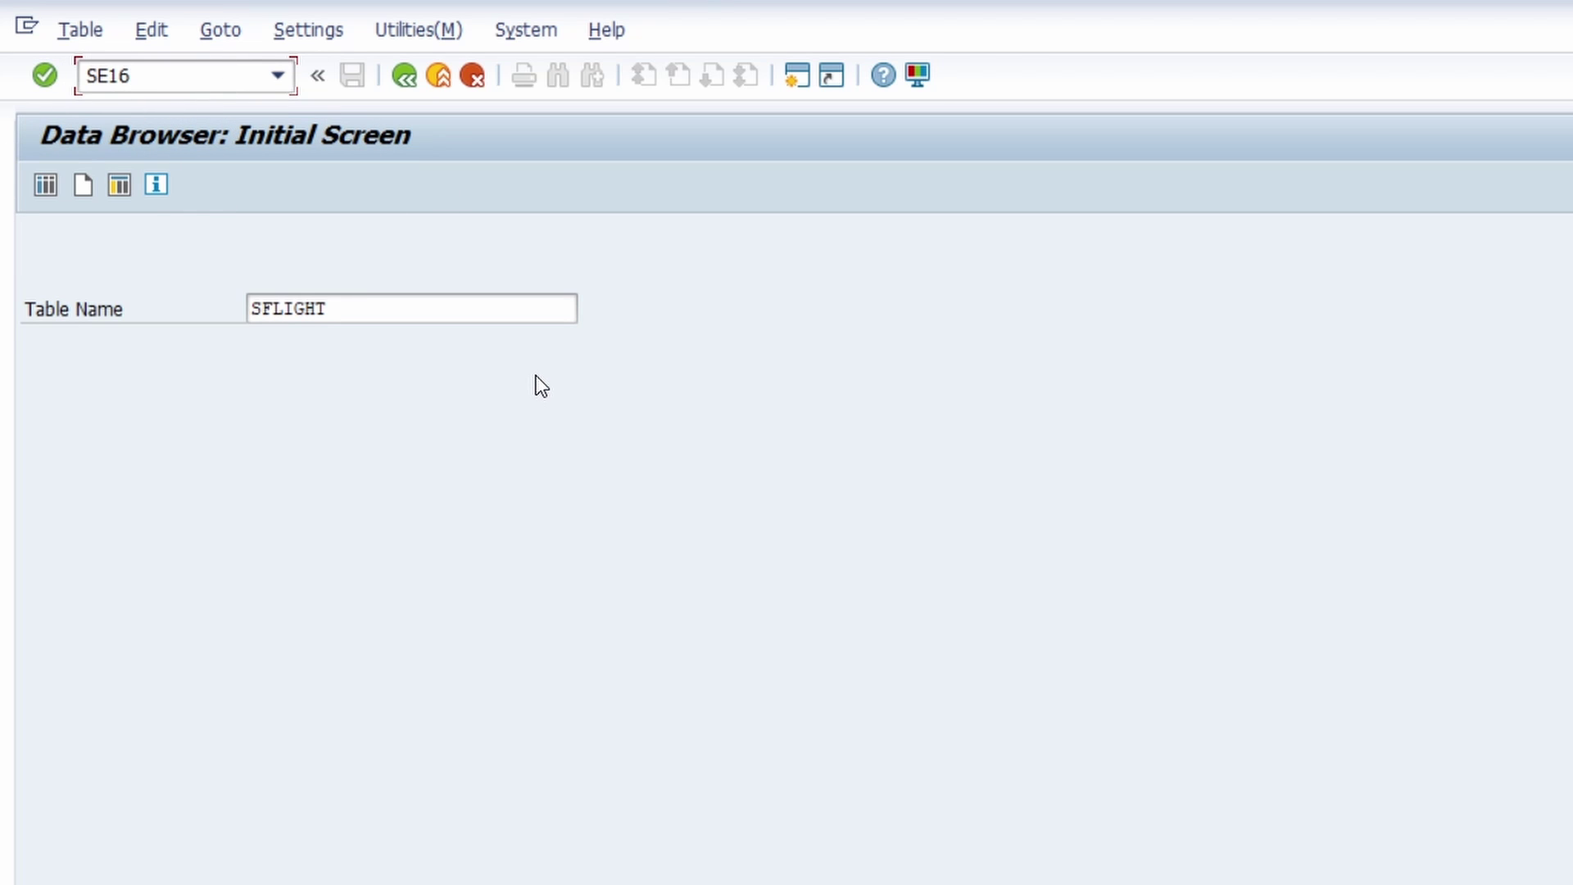
Step: Open General Table Display by running transaction SE16N
double_click(188, 81)
type("/nse16")
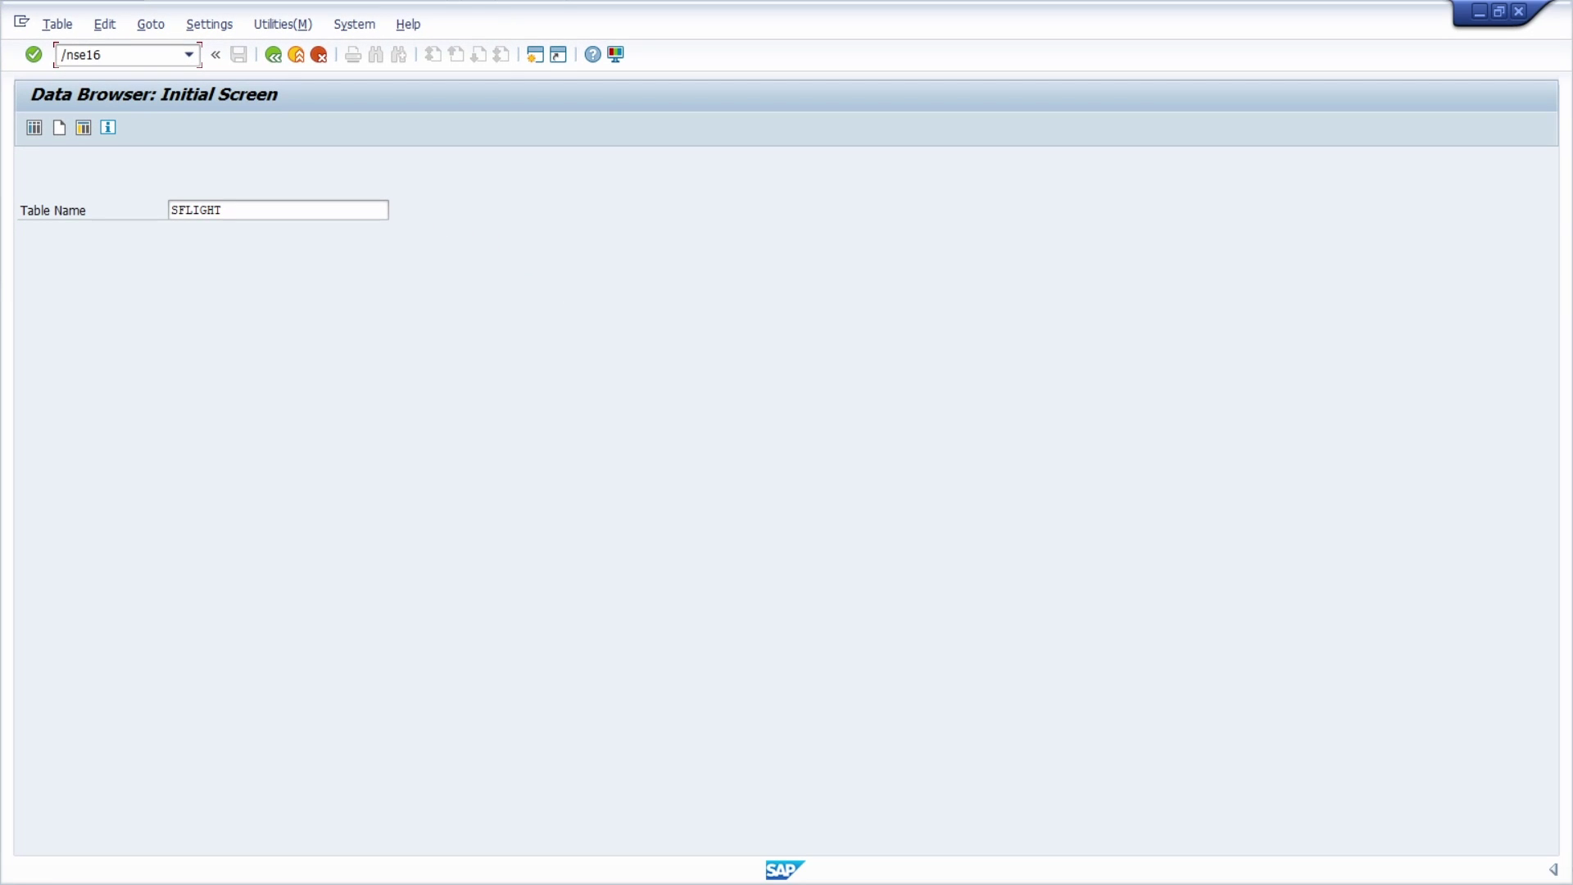
type("n")
key("Return")
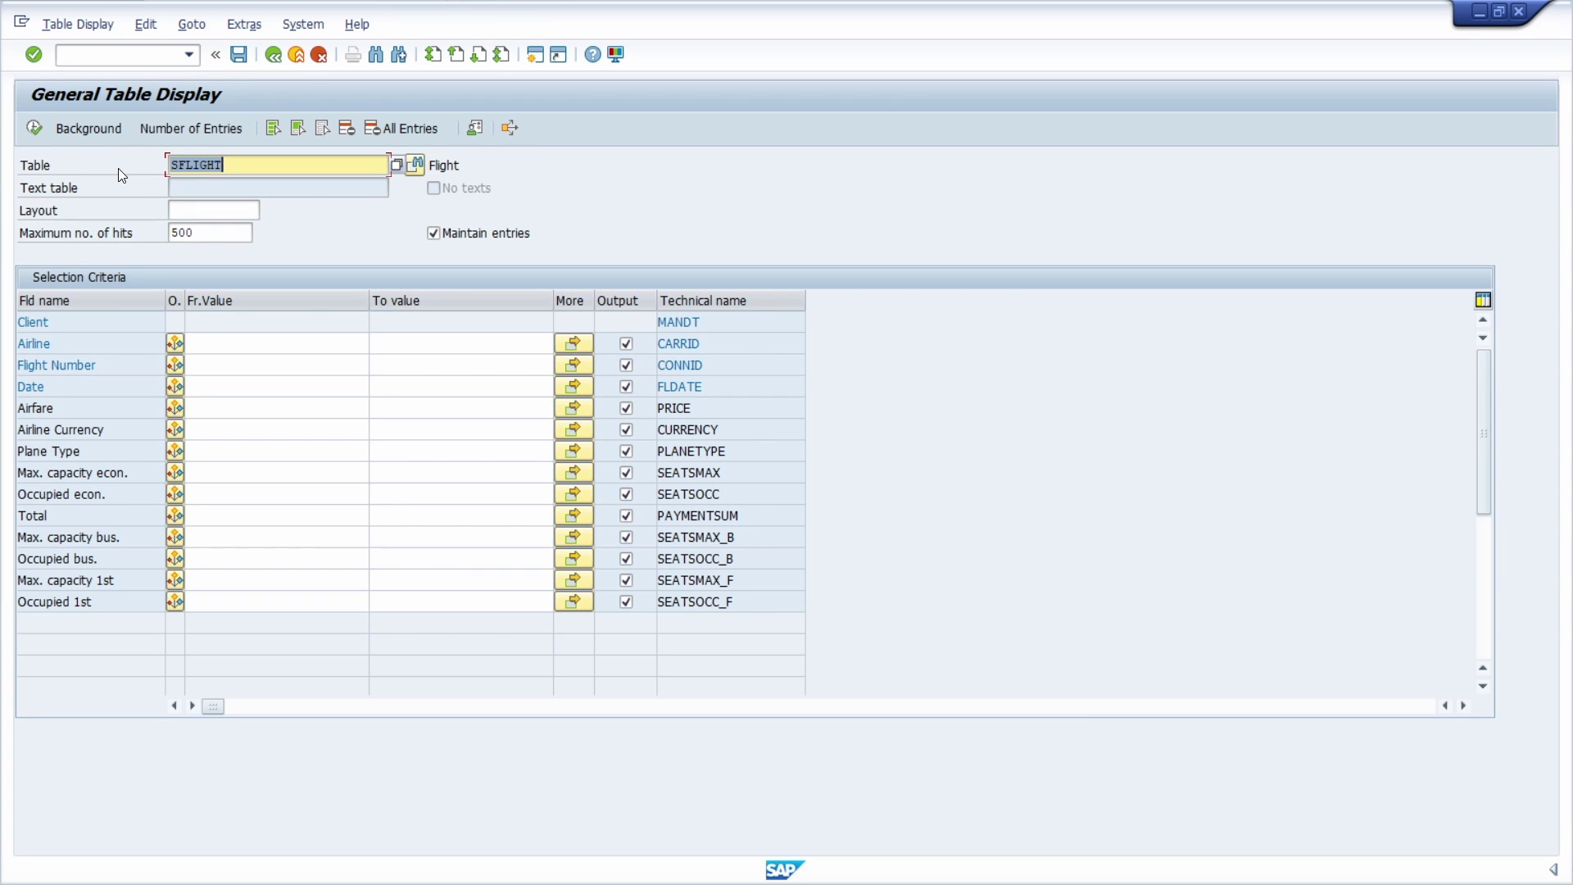
Step: Switch to transaction SE16H to view the extended General Table Display
left_click(69, 50)
type("/n")
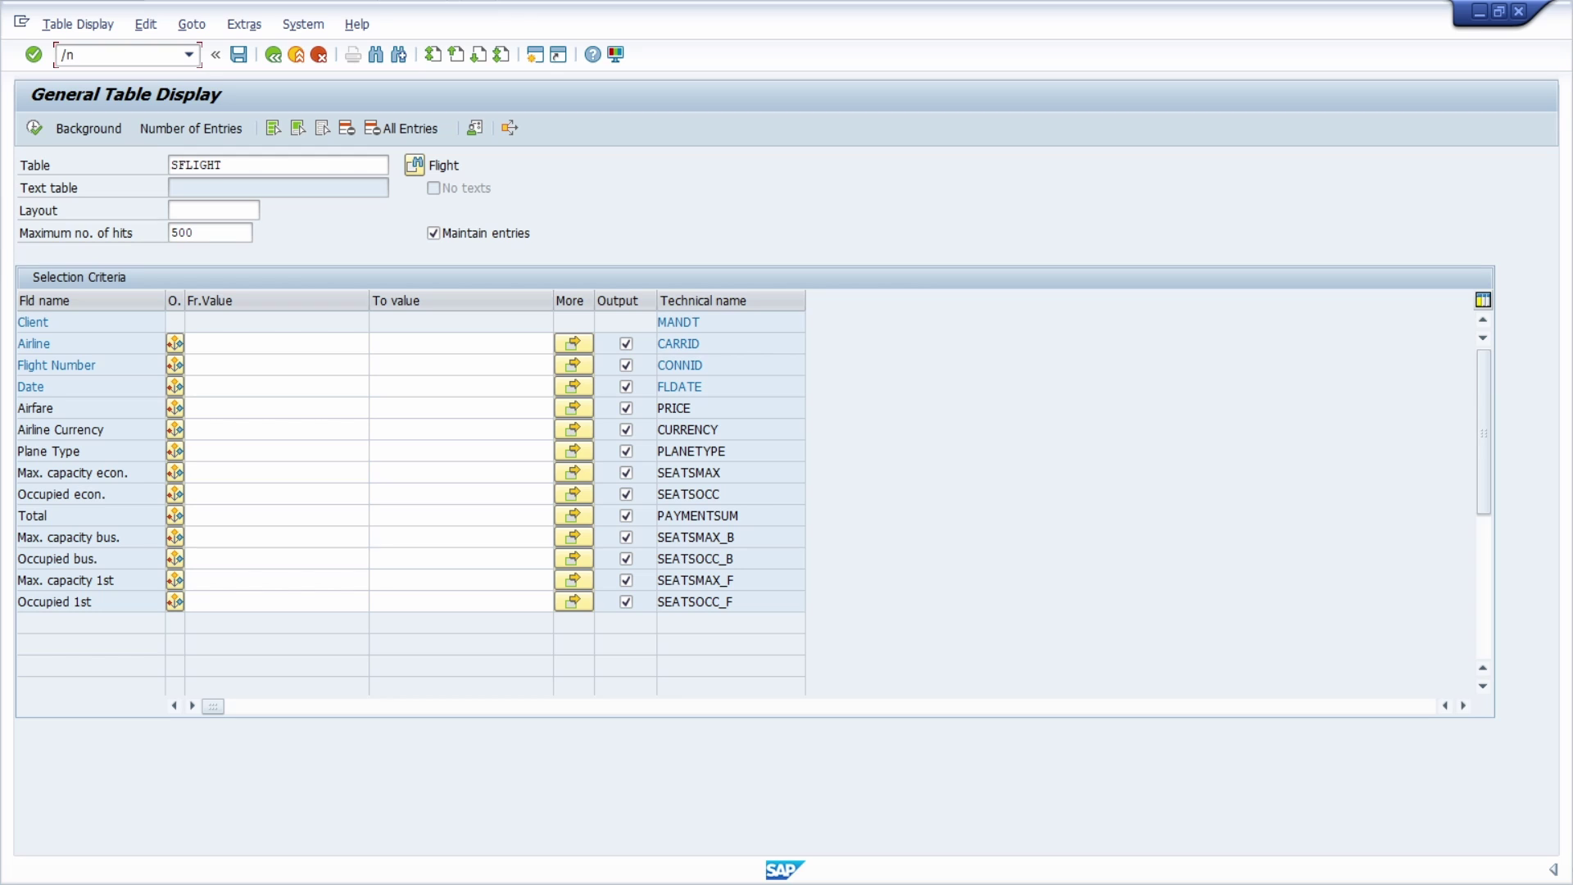
type("se16h")
key("Return")
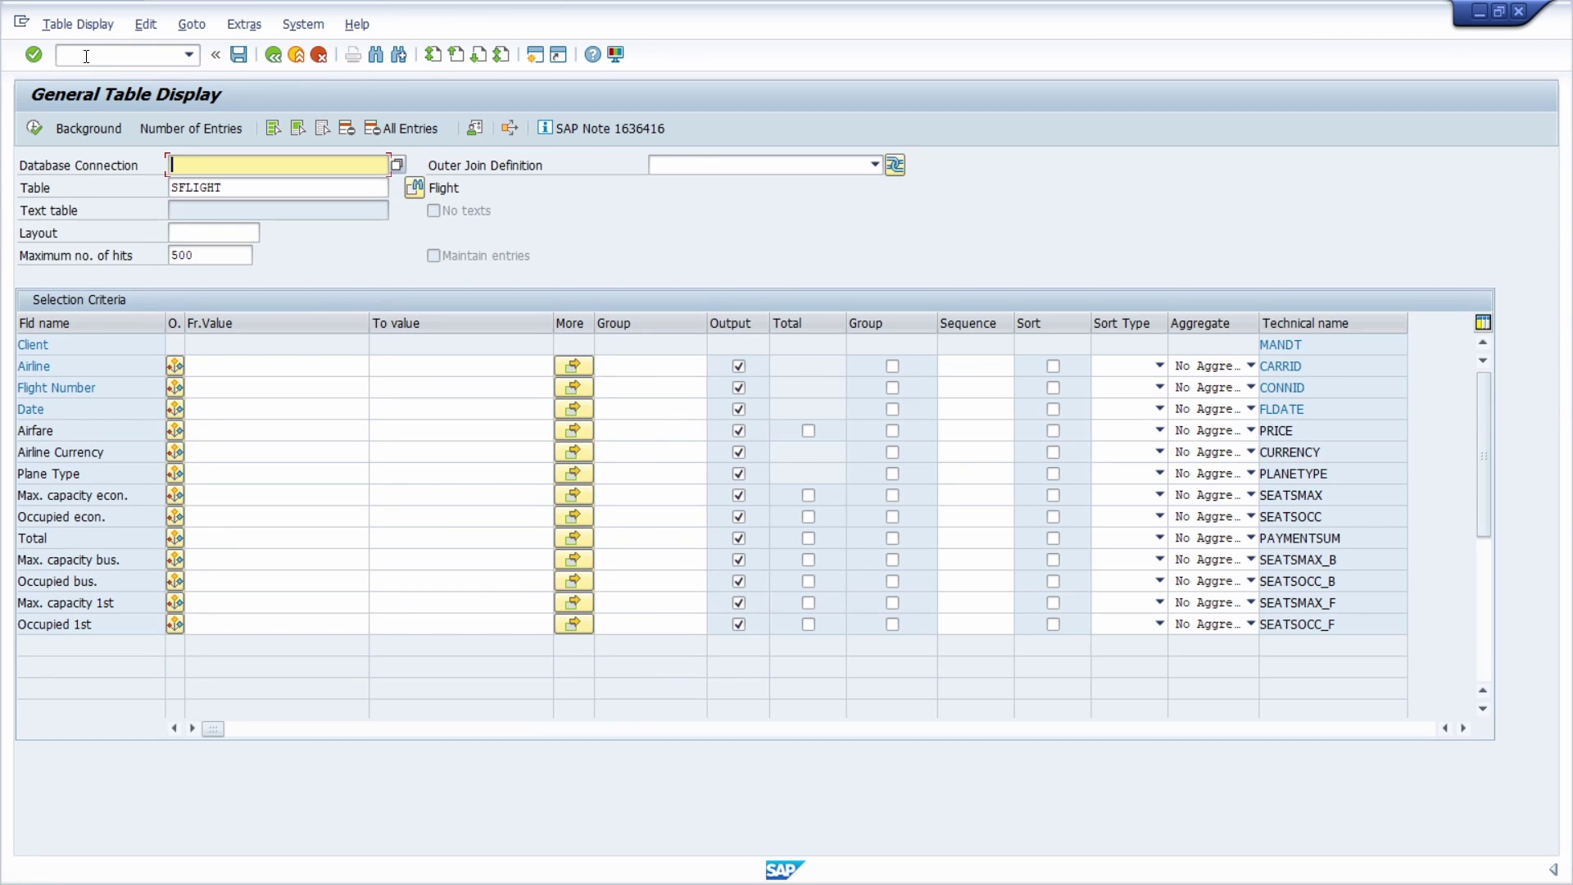
Step: Return to the Data Browser initial screen by running transaction SE16
left_click(86, 55)
type("/nse1")
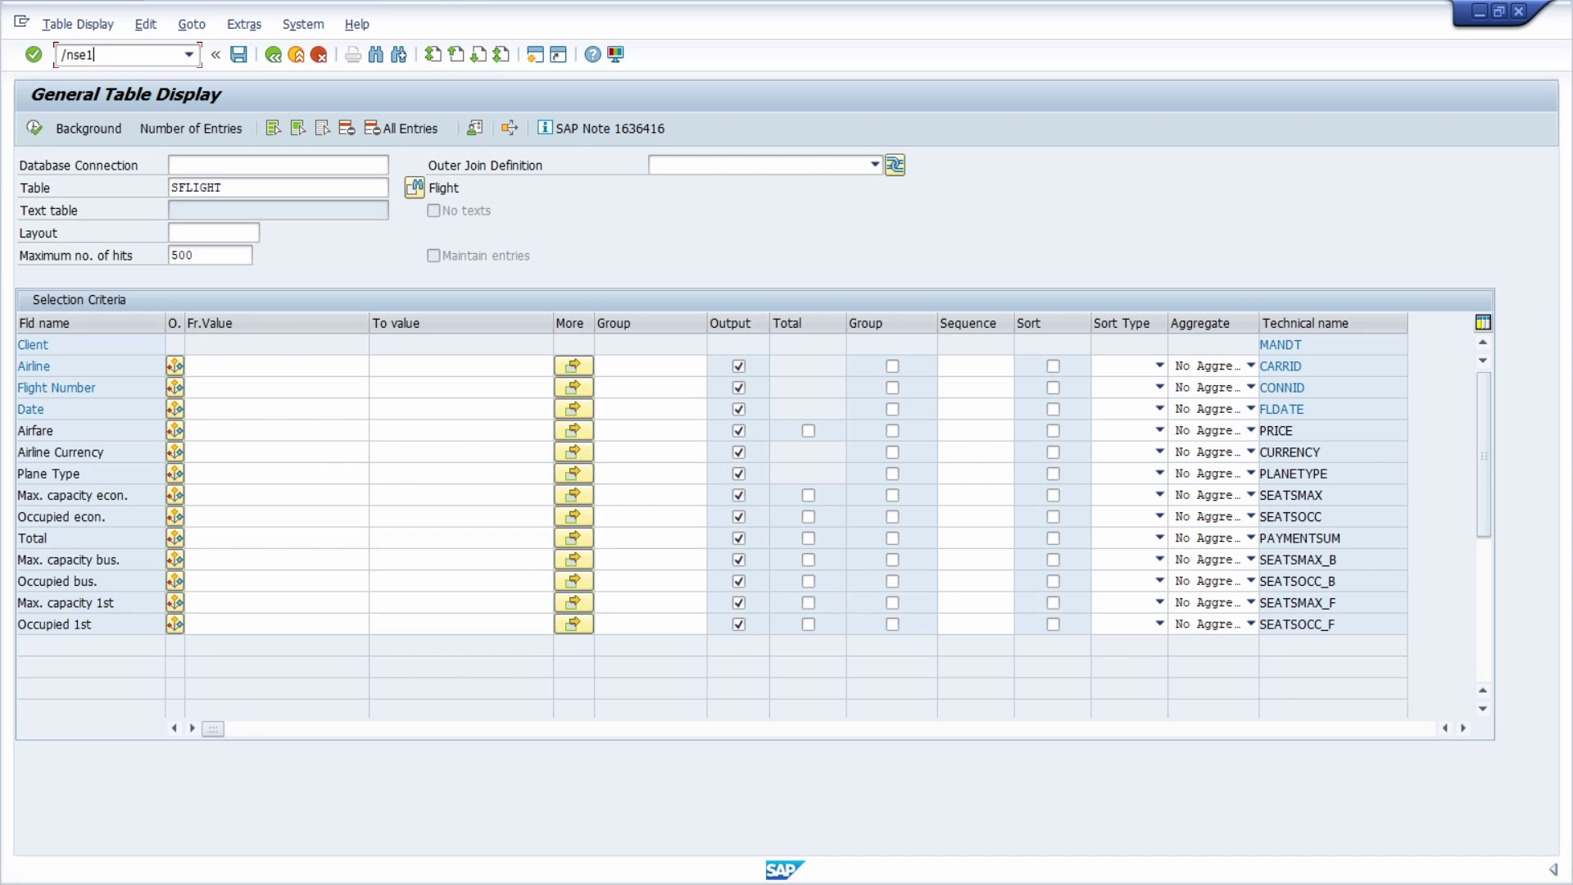
type("6")
key("Return")
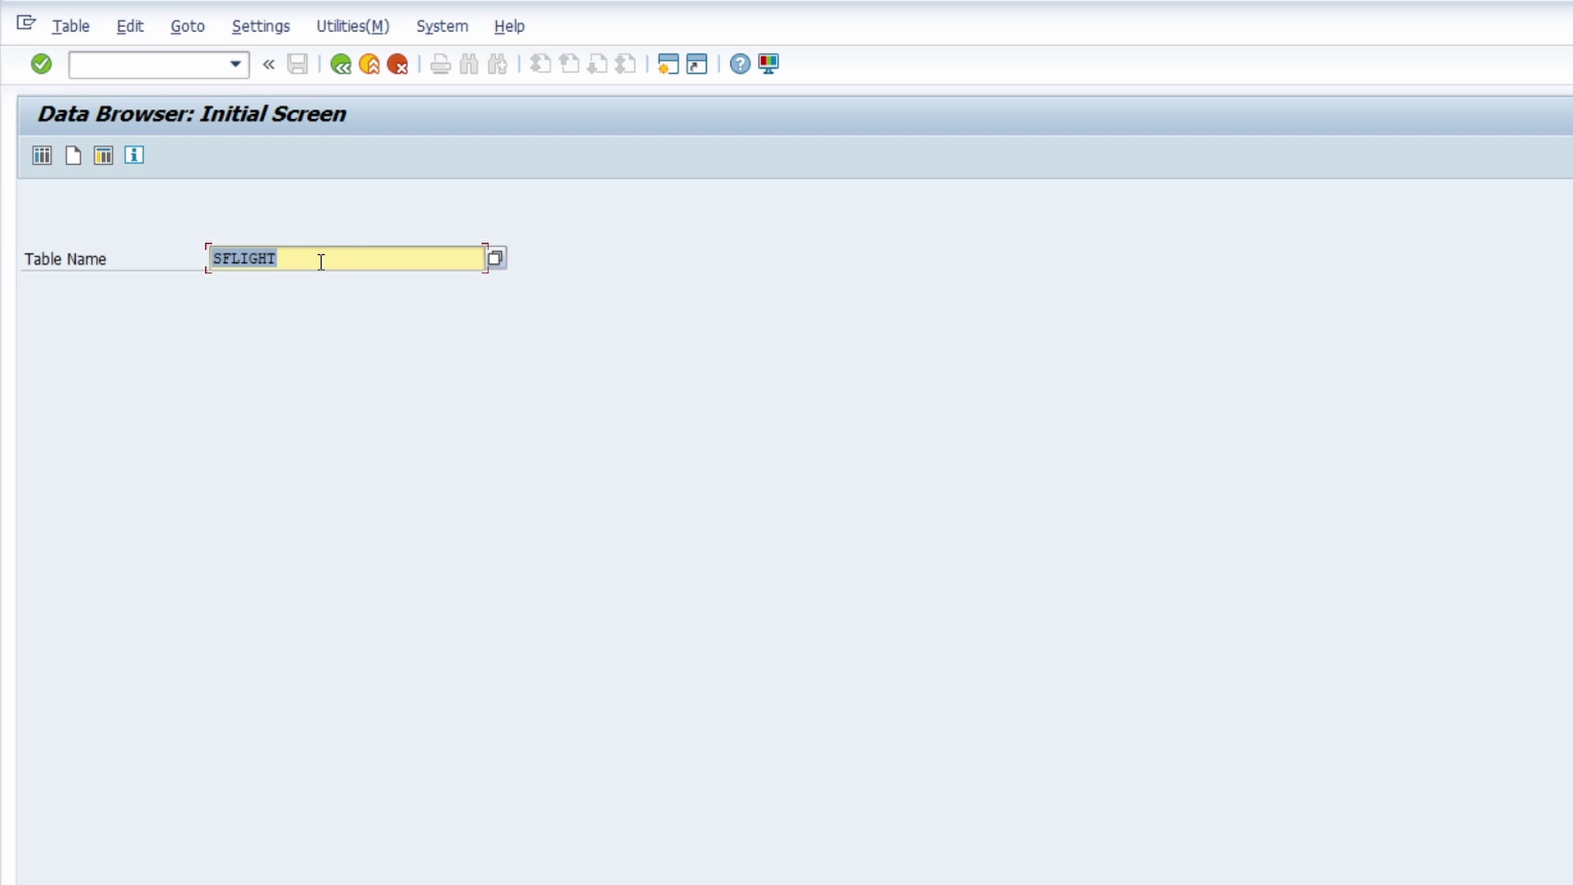
left_click(322, 261)
left_click(152, 59)
type("SE16")
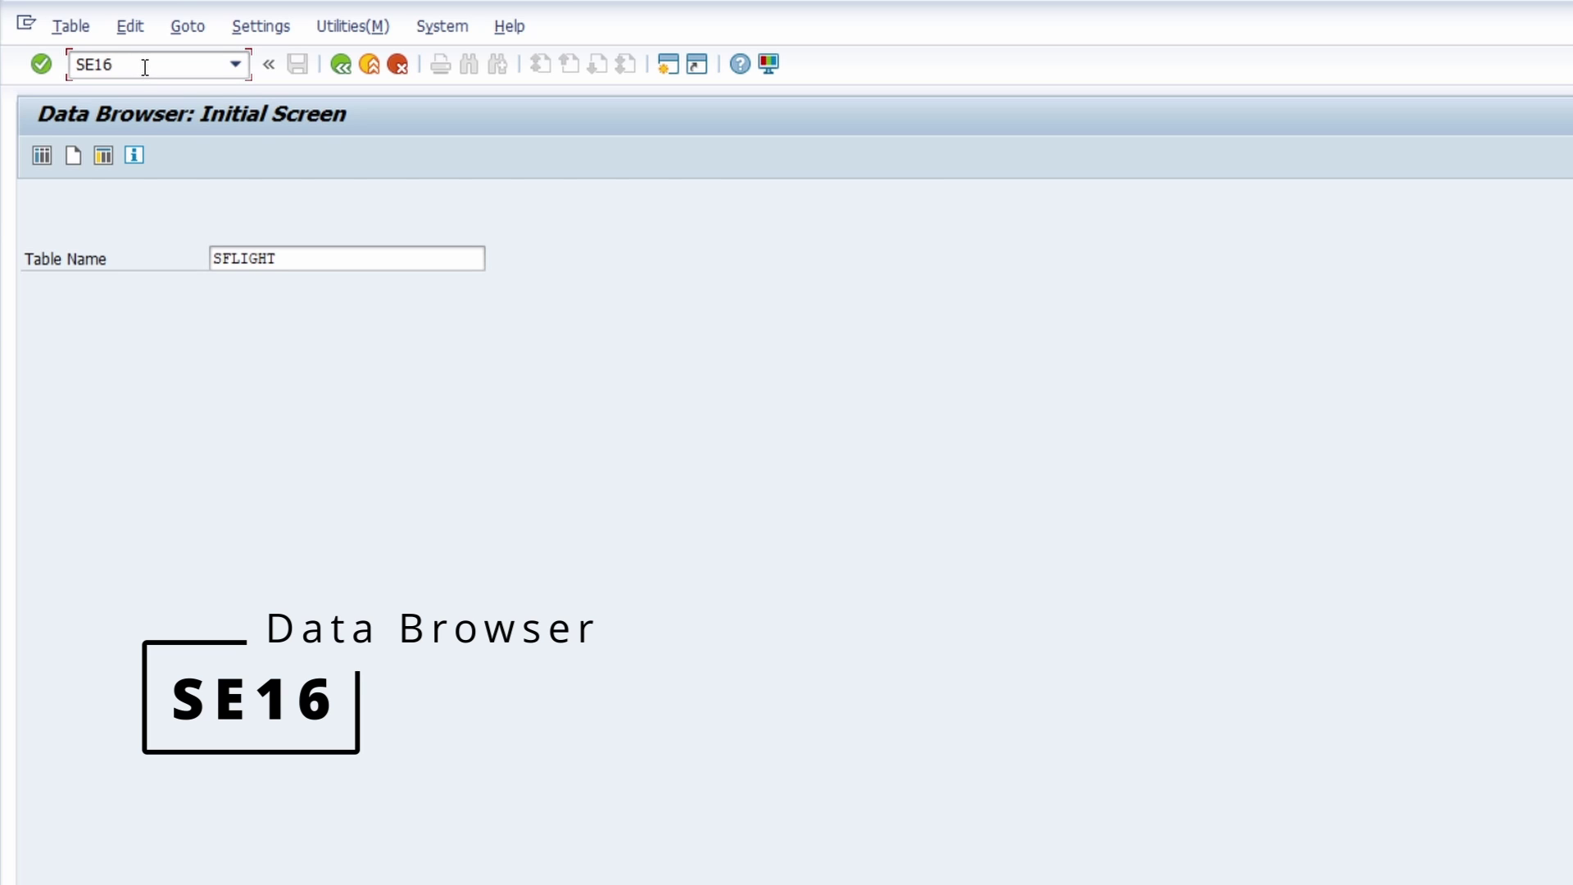
type("H")
key("BackSpace")
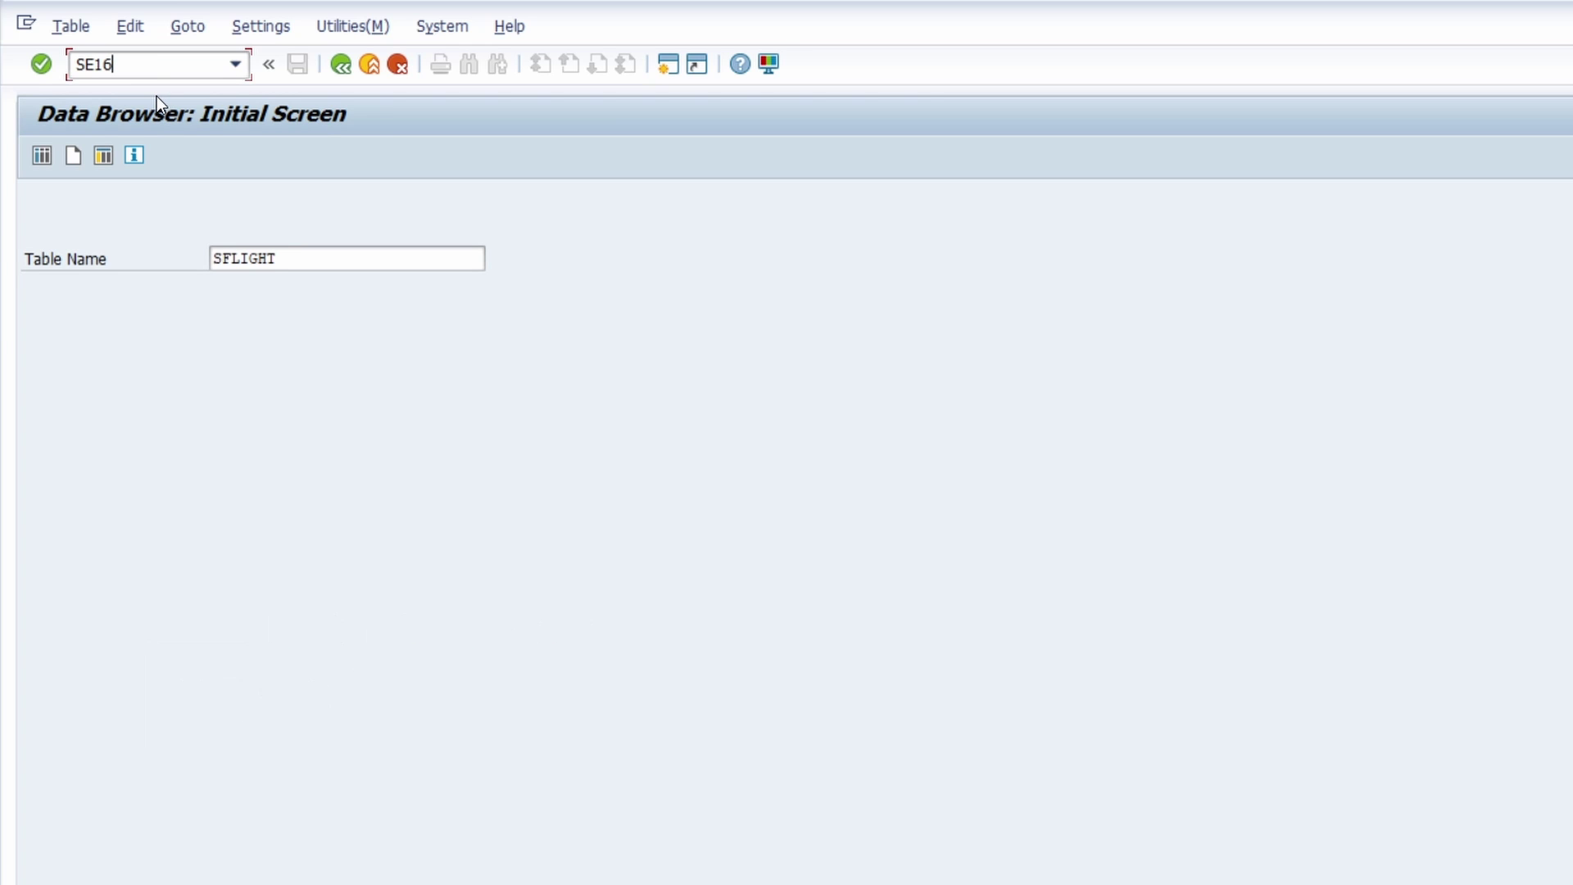
Step: Look at the table name's input help and the Repository Info System table search, and close both without choosing a table
left_click(325, 262)
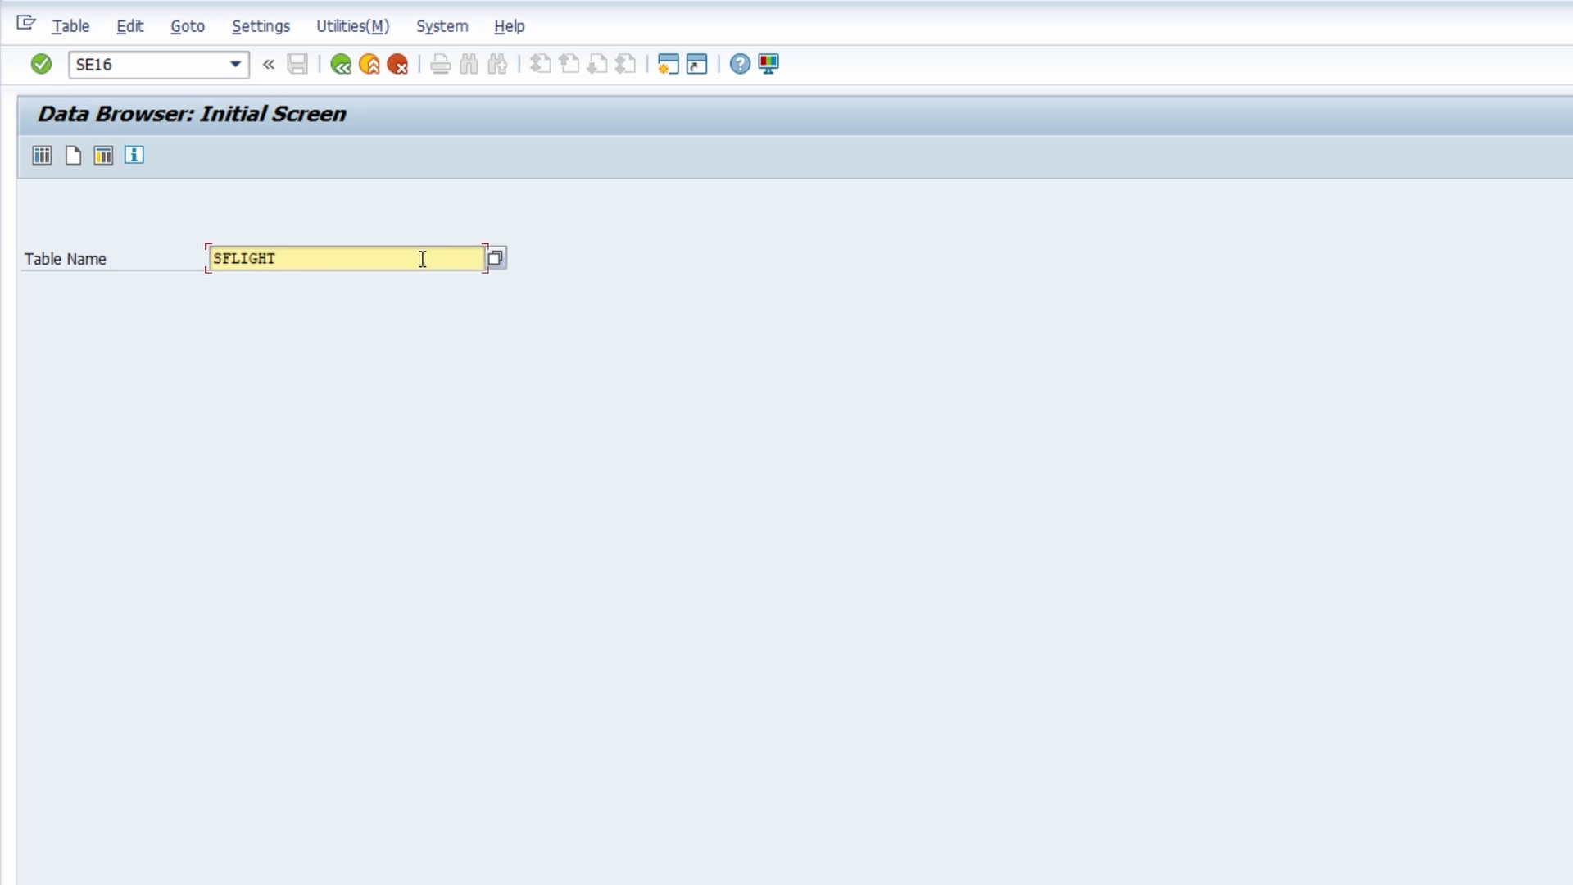
left_click(495, 259)
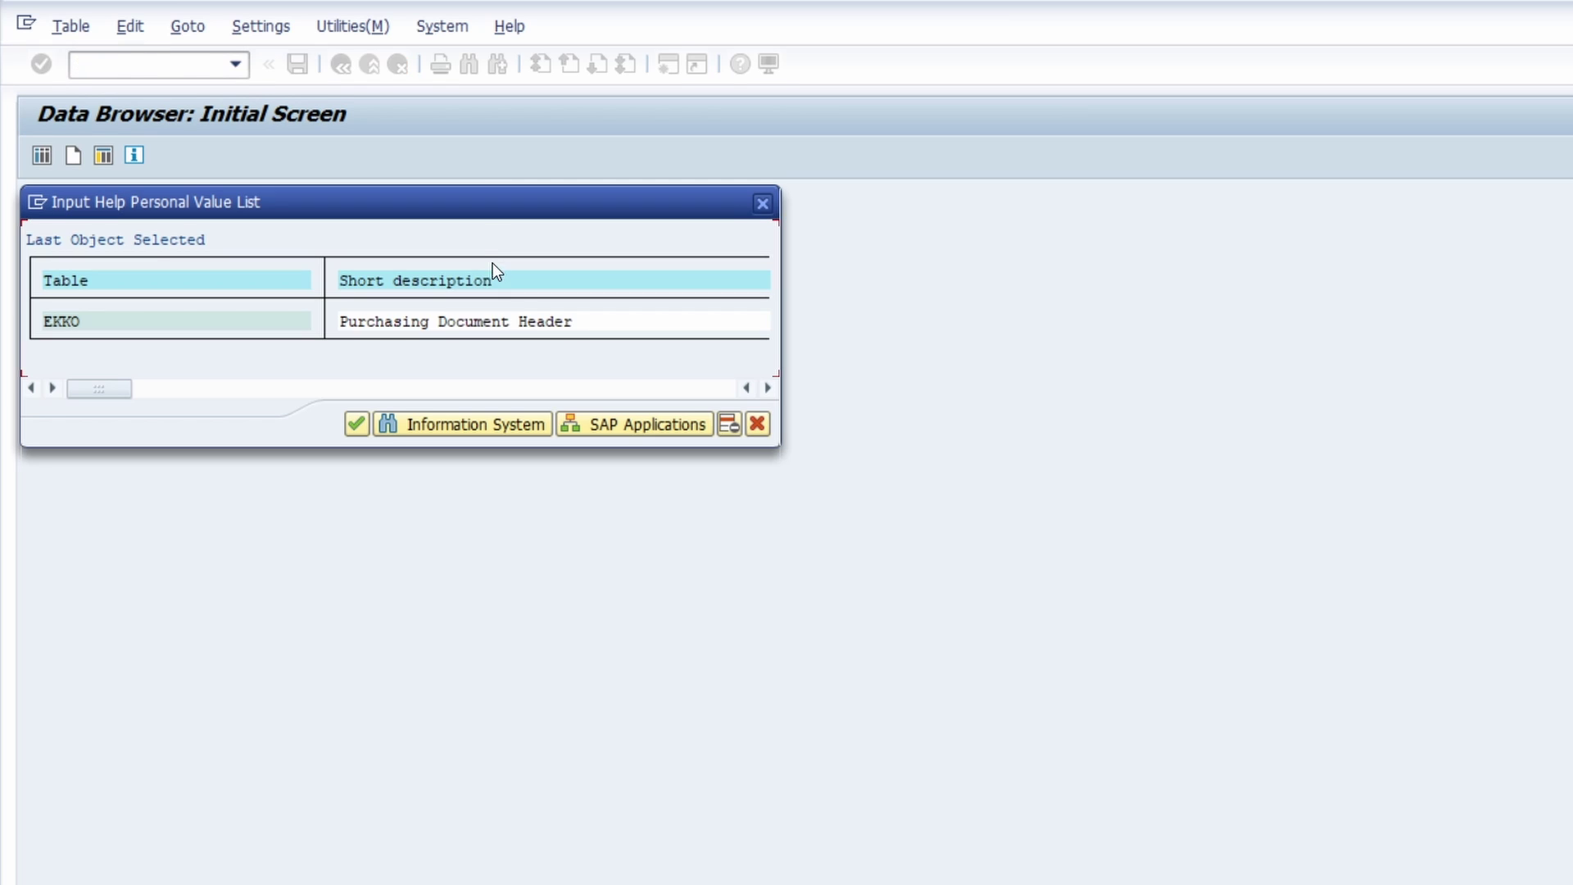
left_click(488, 431)
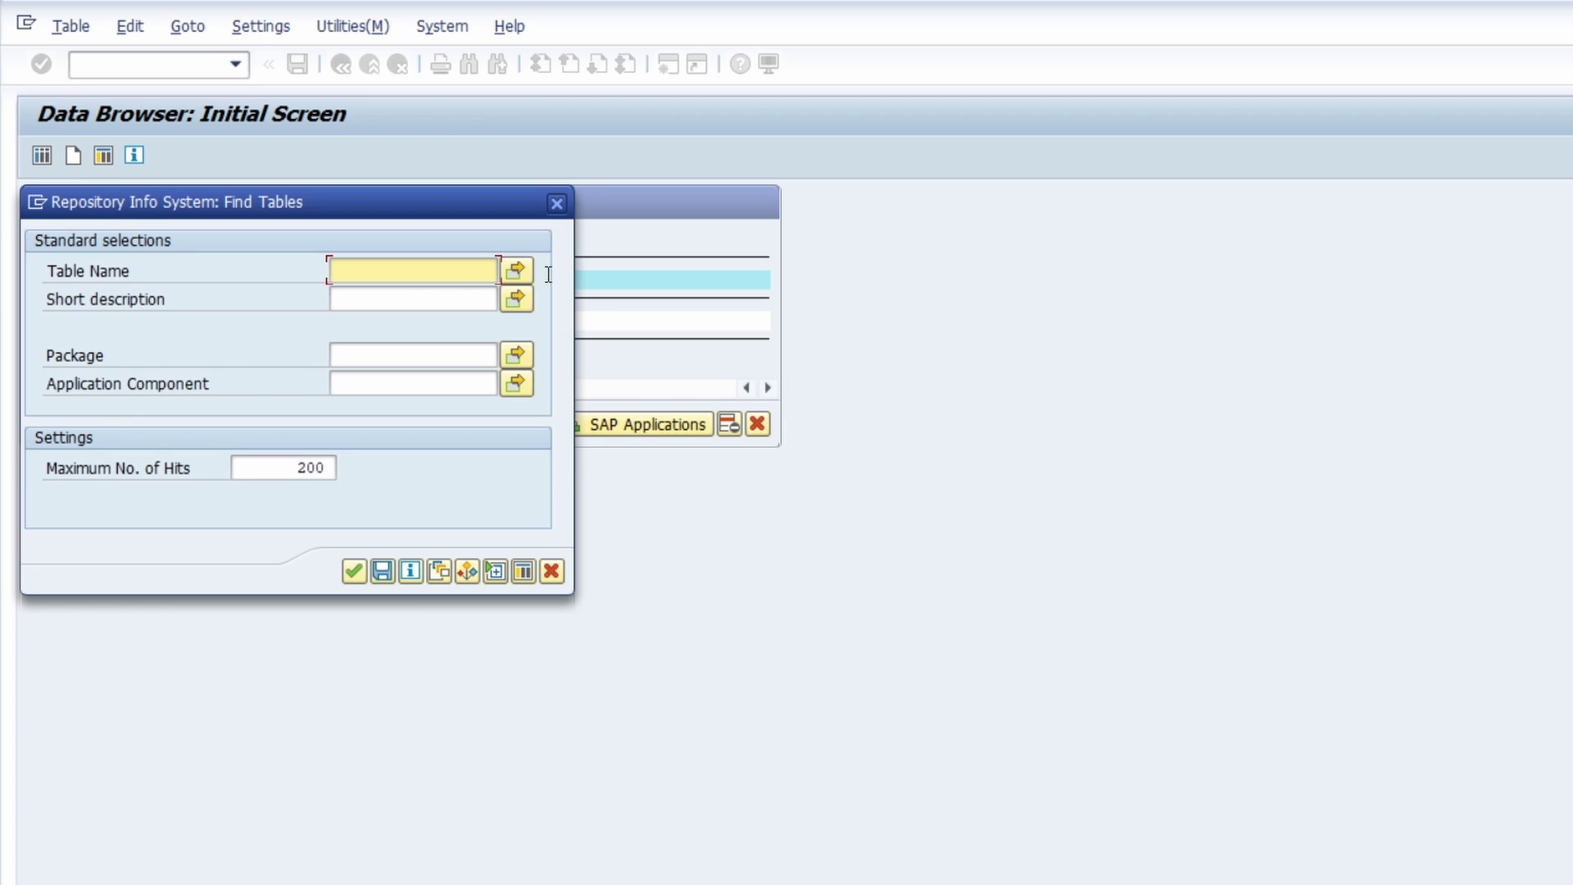
left_click(556, 203)
left_click(757, 427)
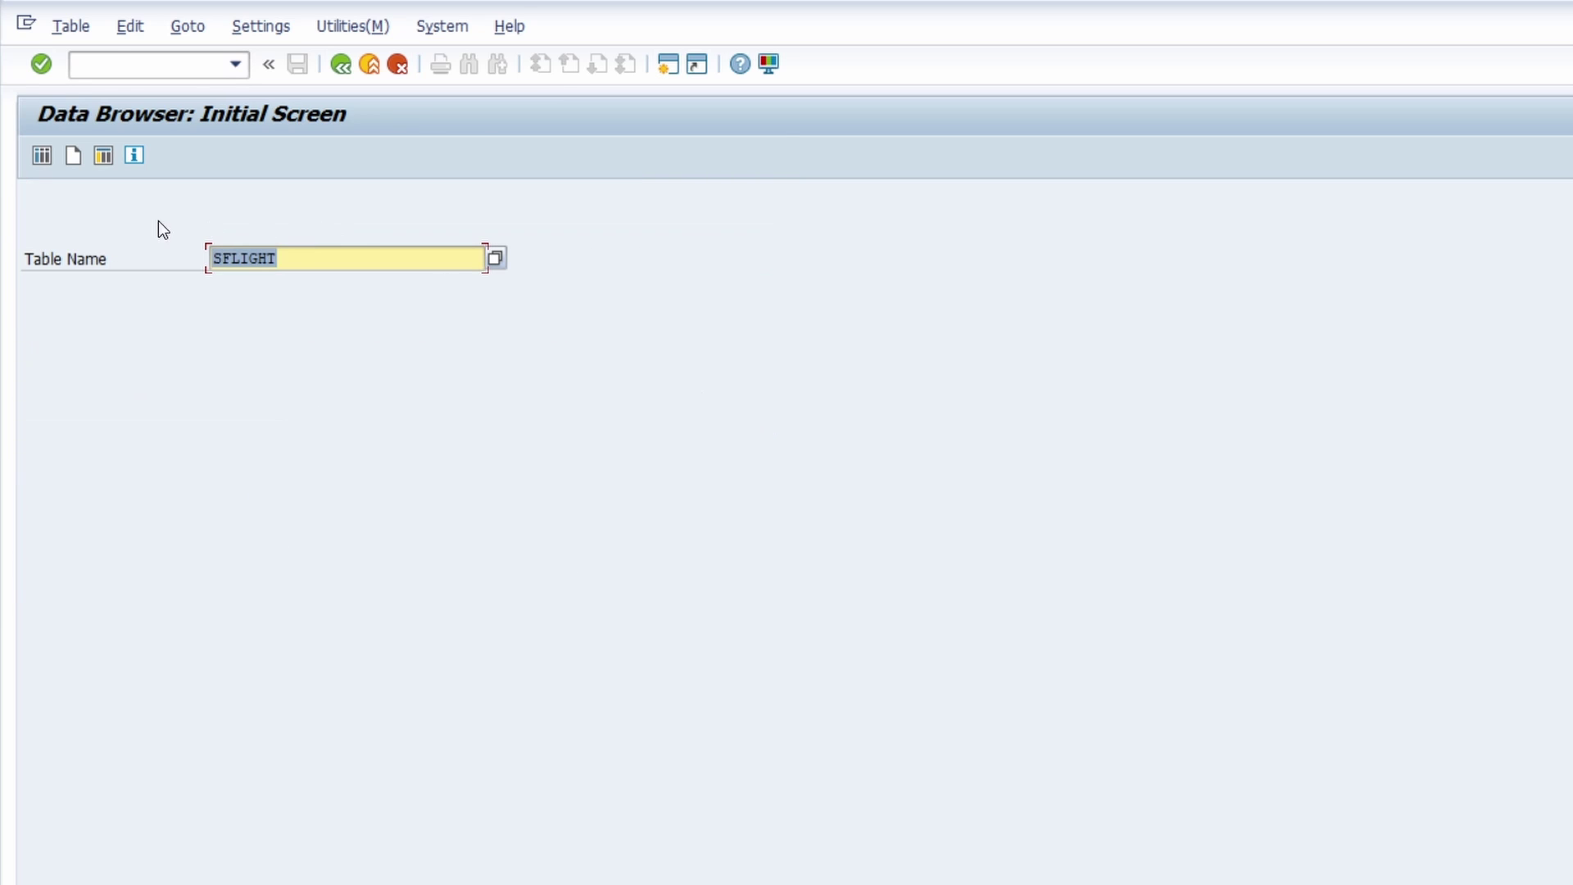
Step: View the selection screen for table SFLIGHT and go back to the initial screen
left_click(323, 257)
left_click(37, 154)
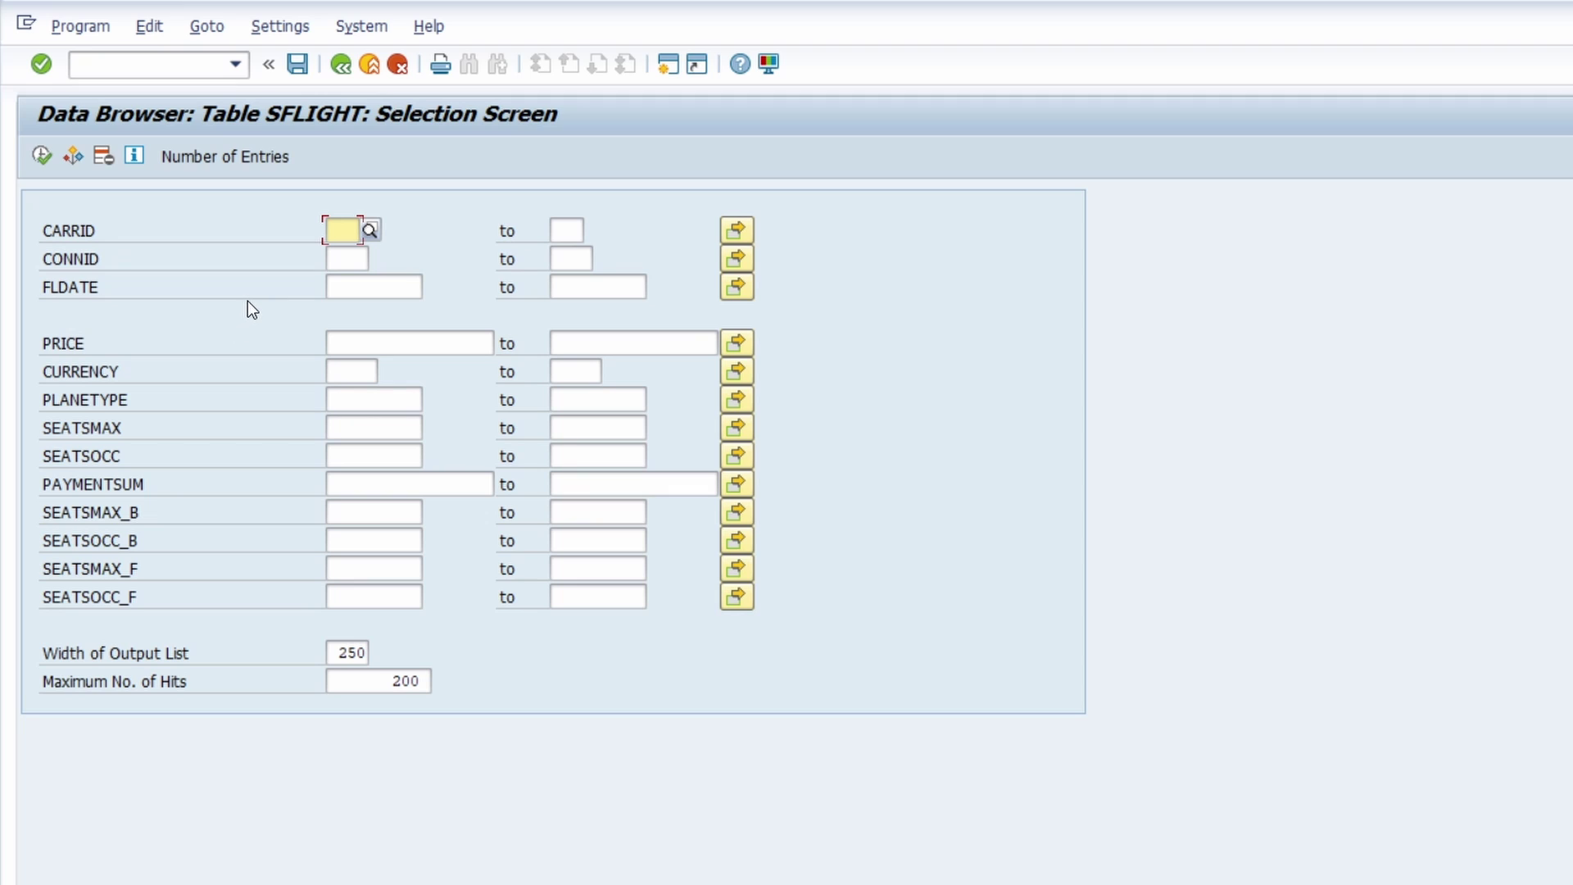
left_click(344, 72)
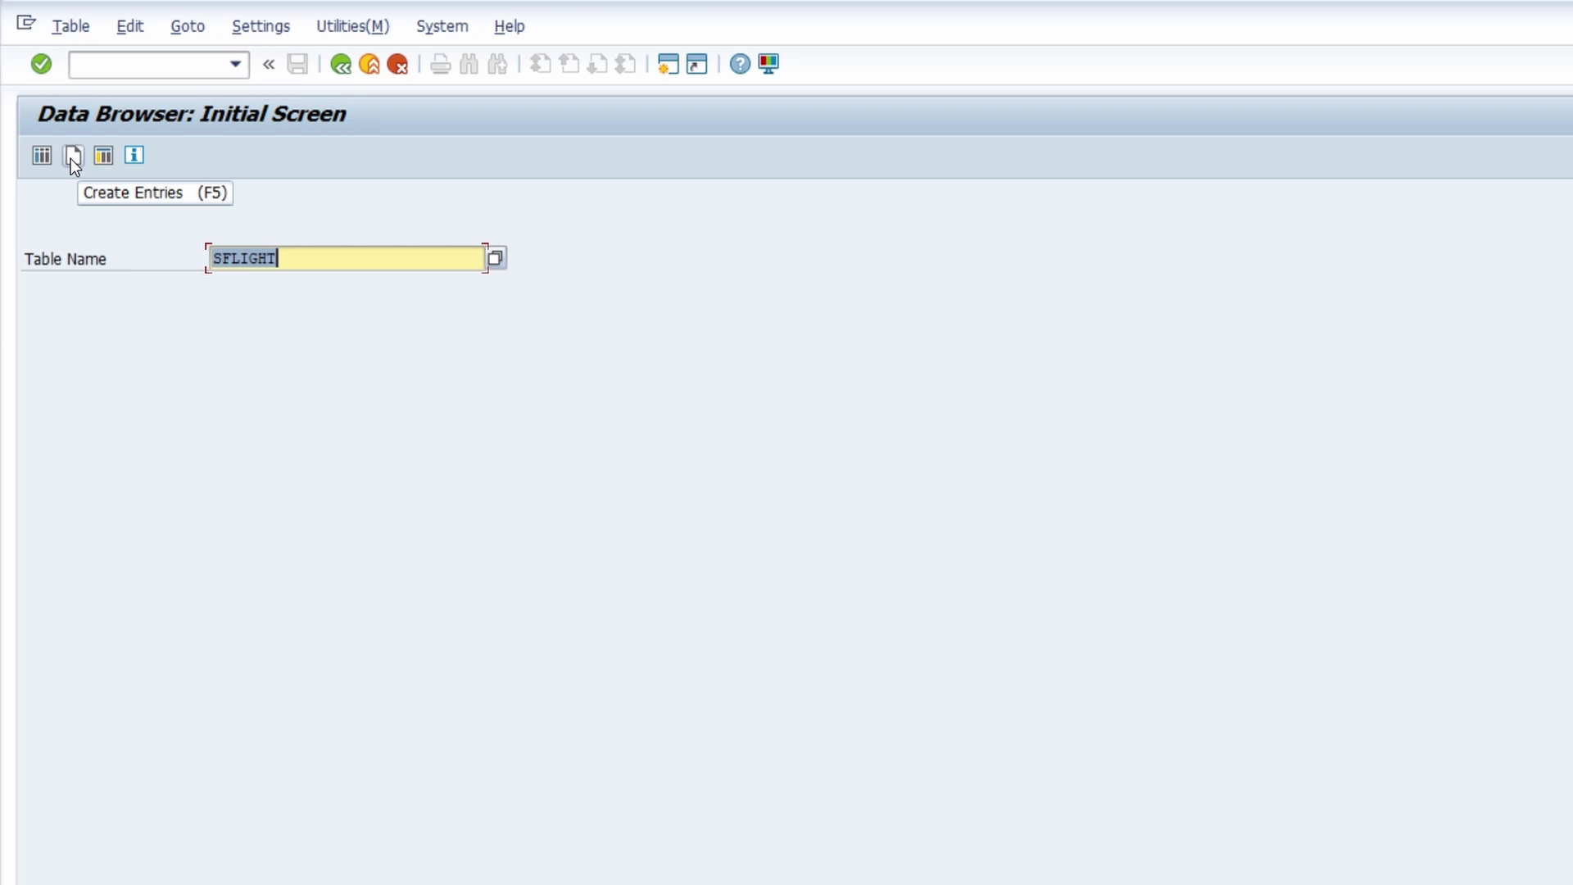
Step: View the form for creating SFLIGHT entries and the Data Browser user-specific settings, leaving both without changes
left_click(72, 157)
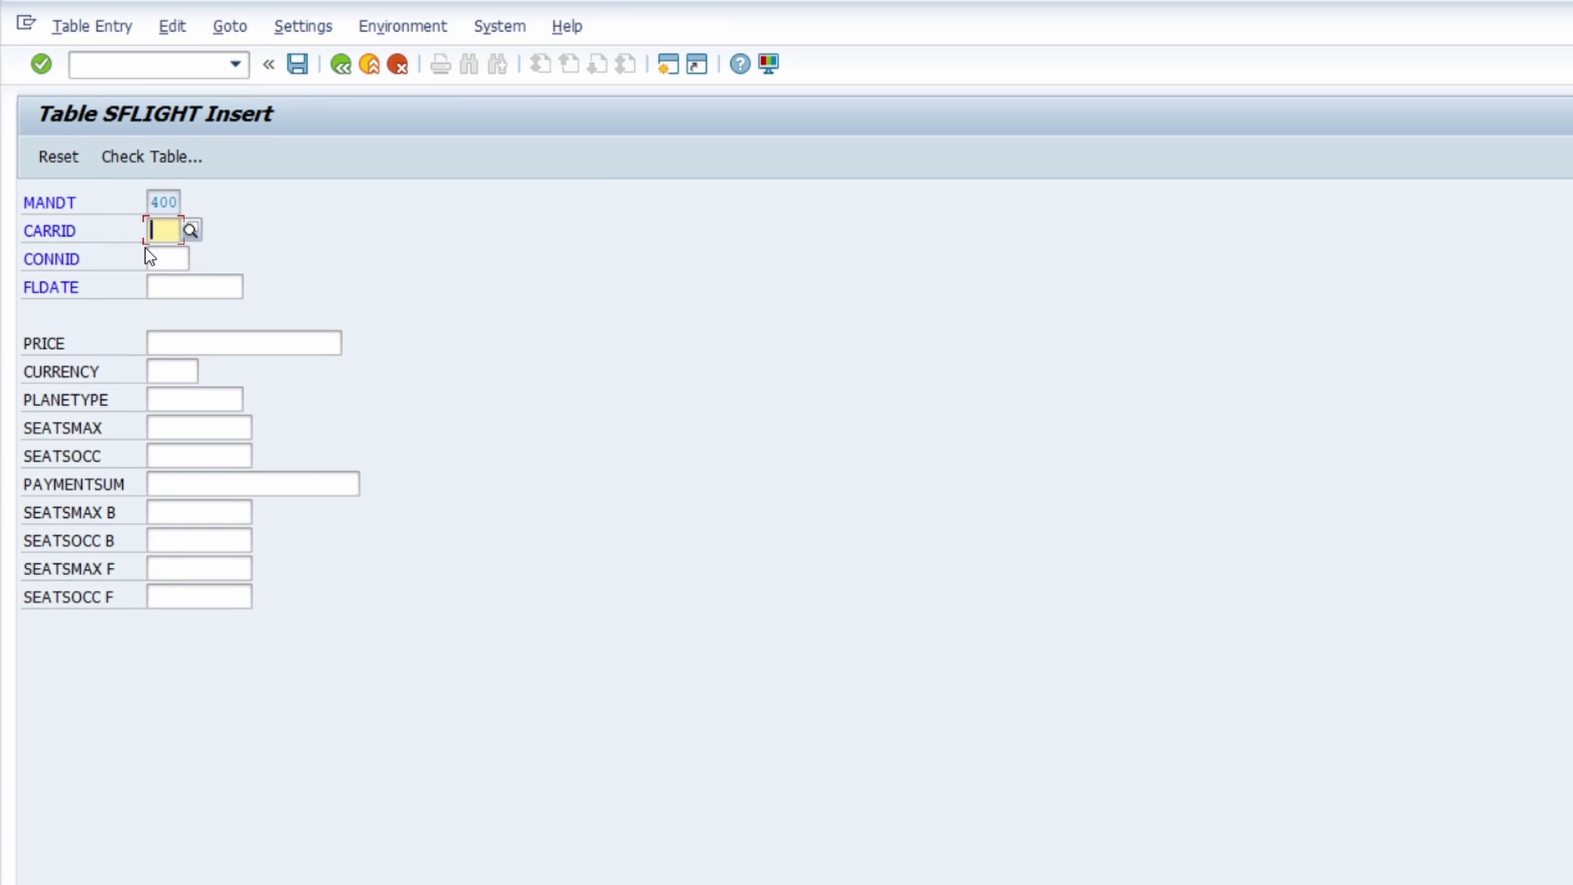
left_click(341, 65)
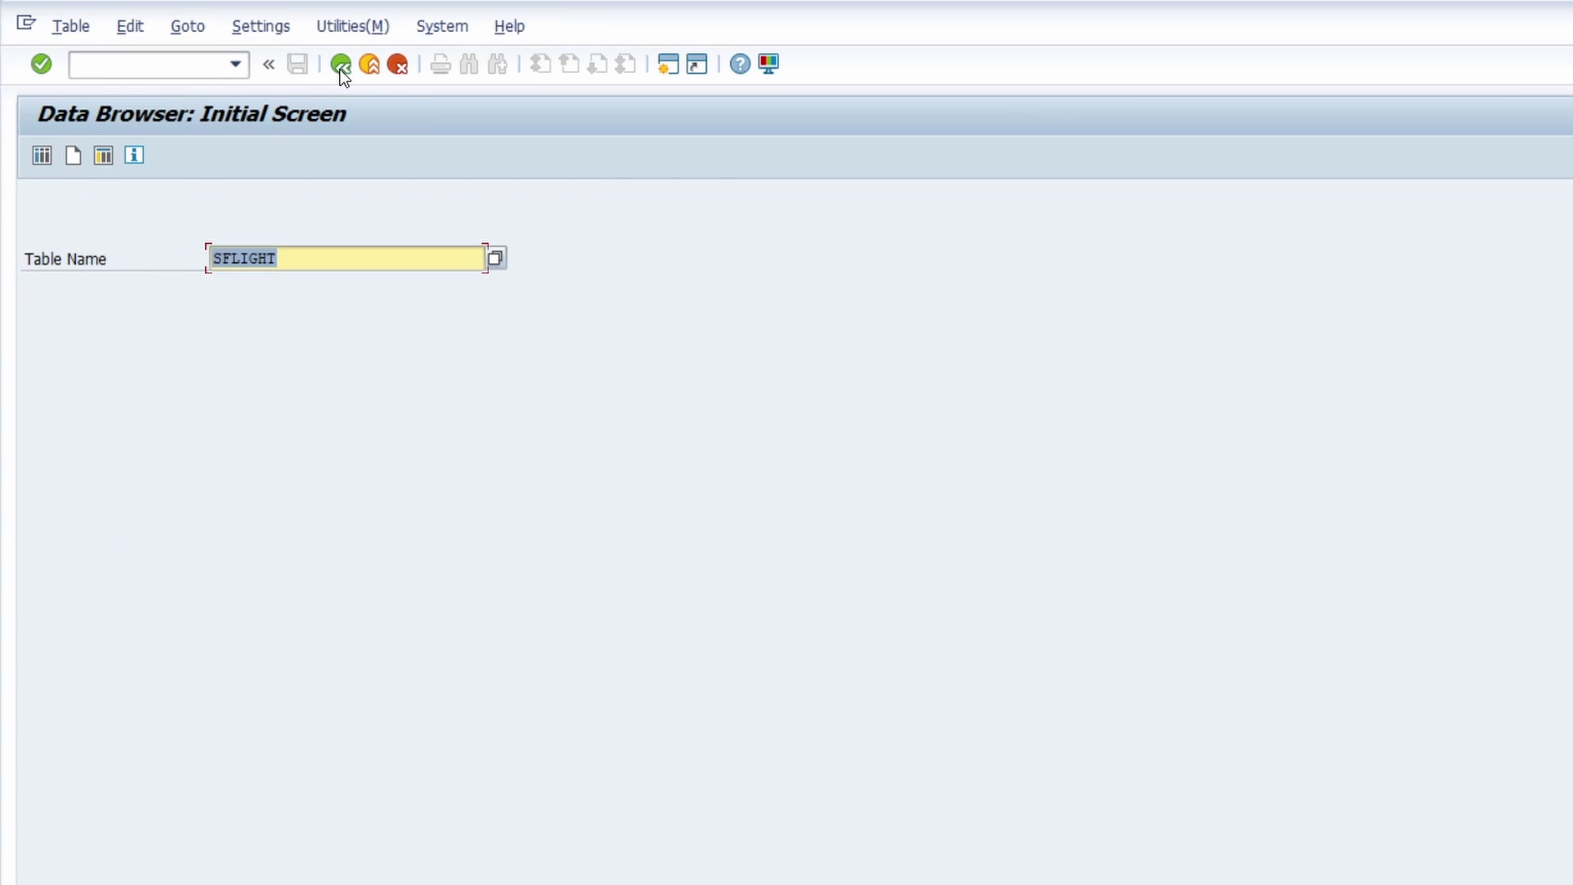
left_click(103, 157)
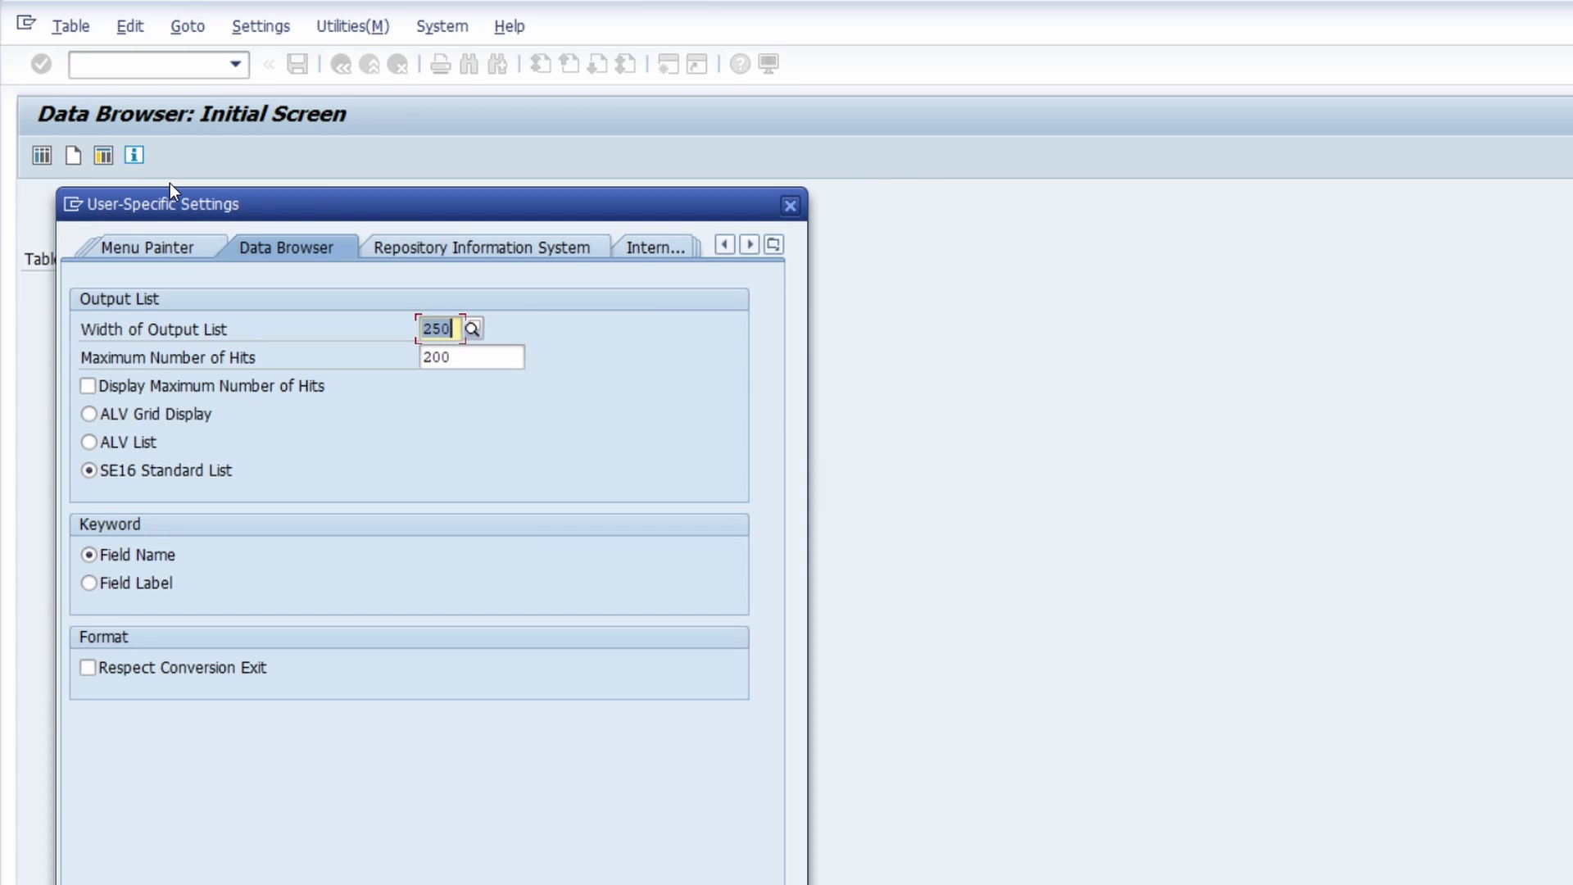
left_click(786, 207)
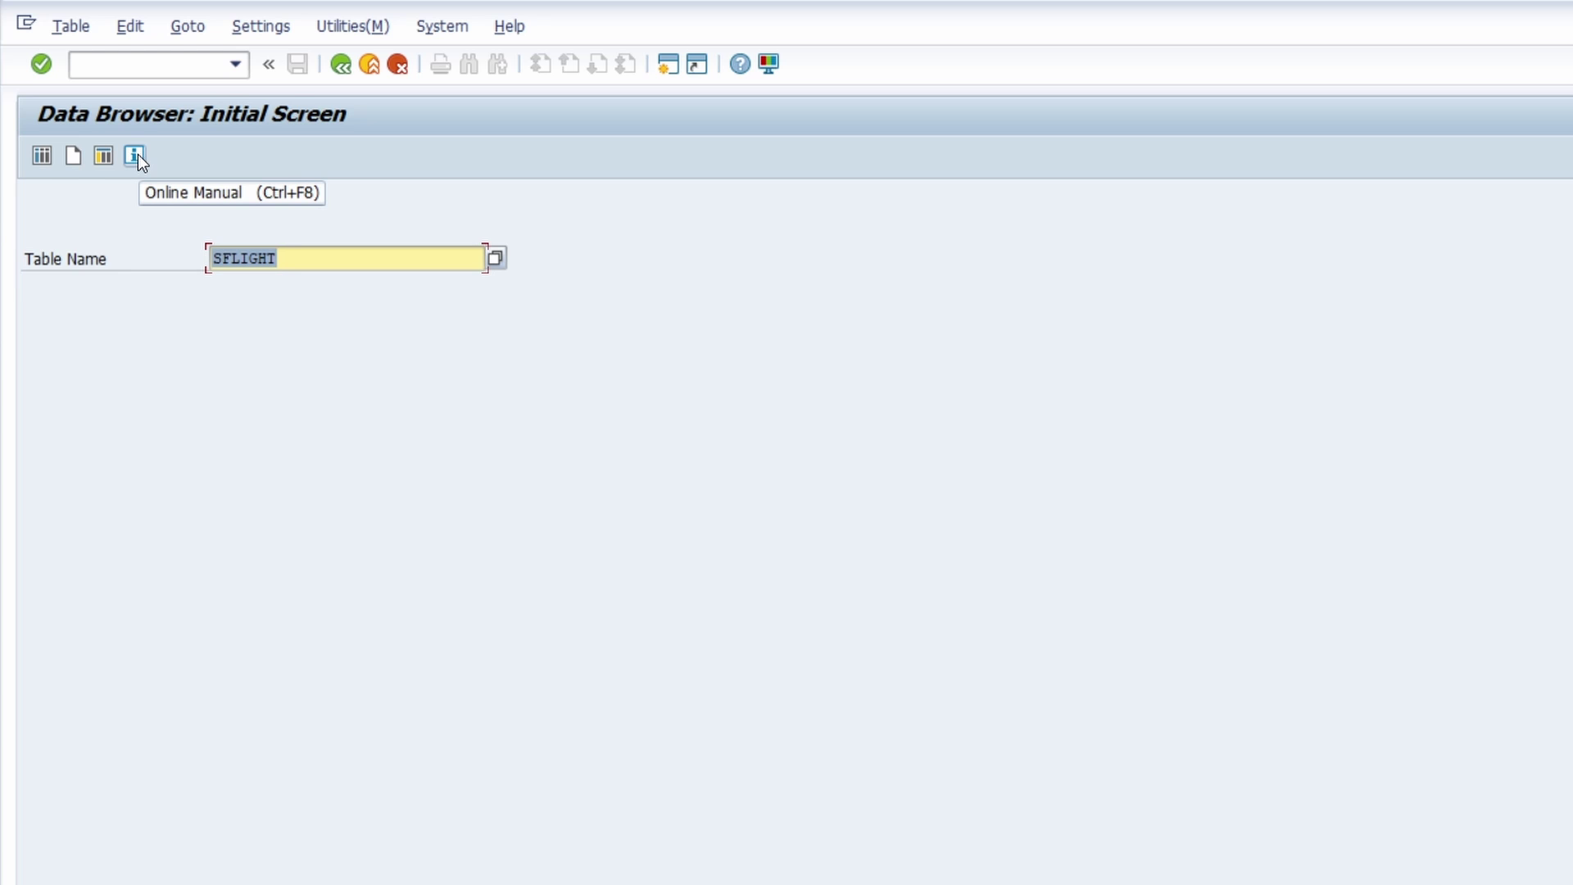
Step: Display the contents of table SFLIGHT without any selection criteria
left_click(332, 257)
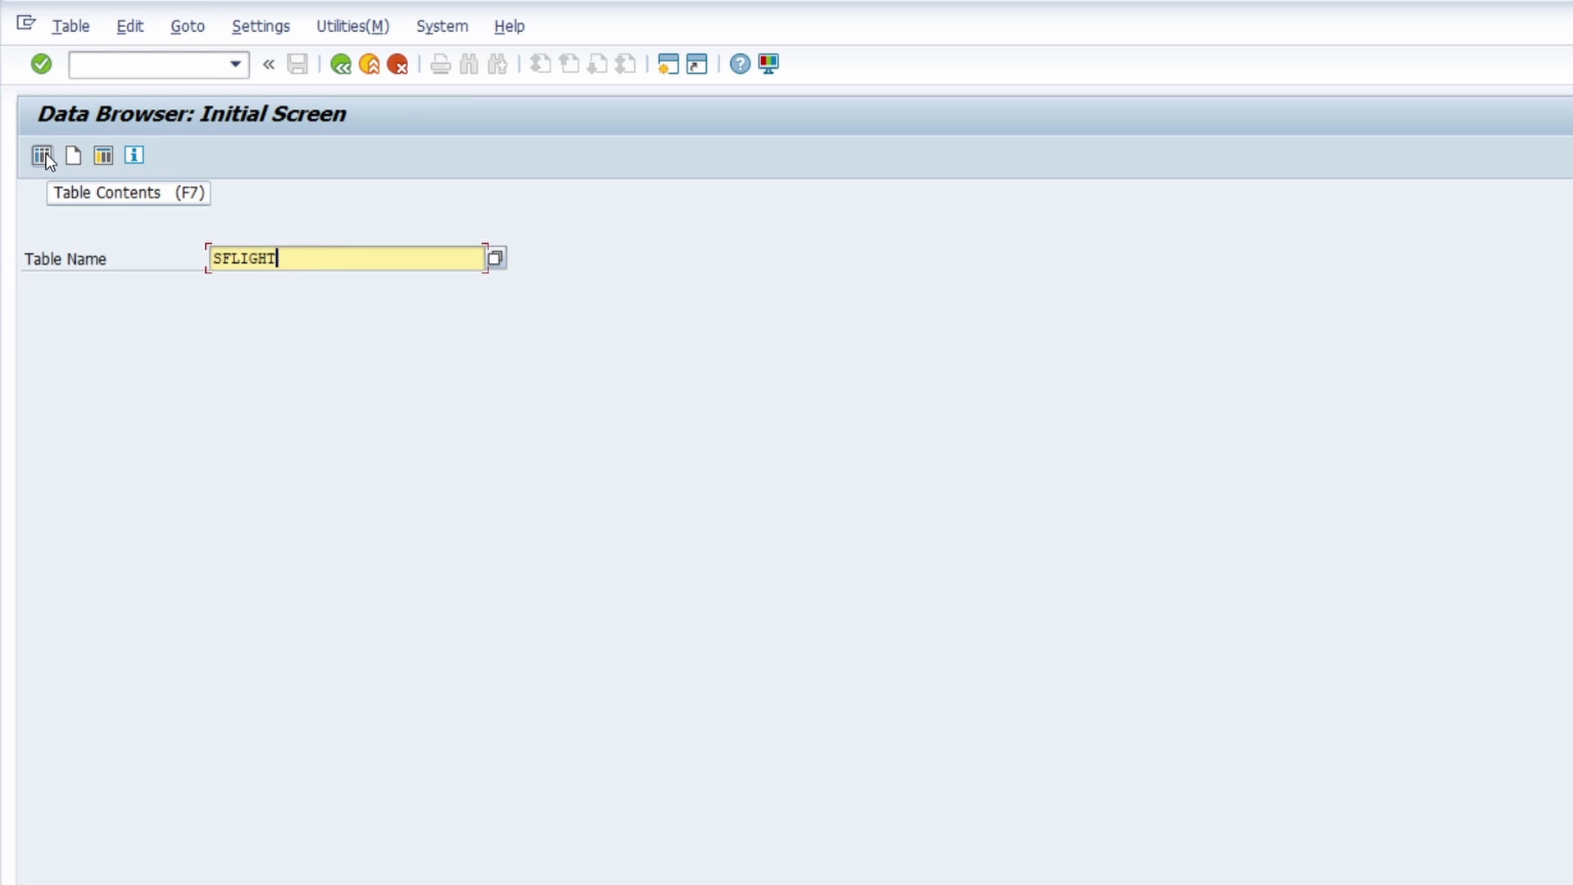
left_click(43, 155)
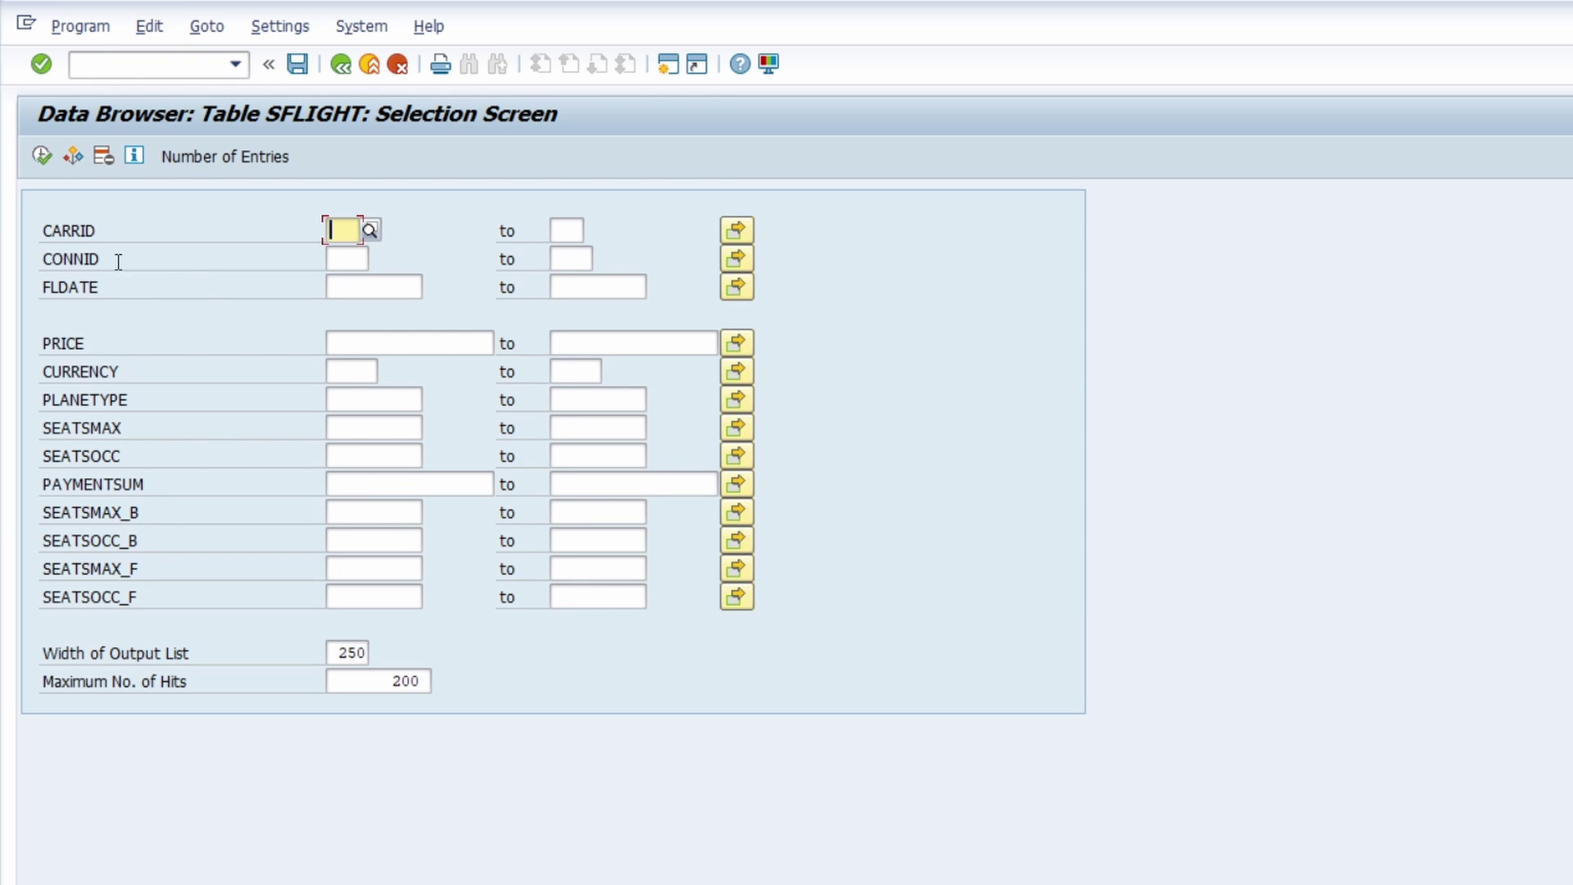
left_click(39, 159)
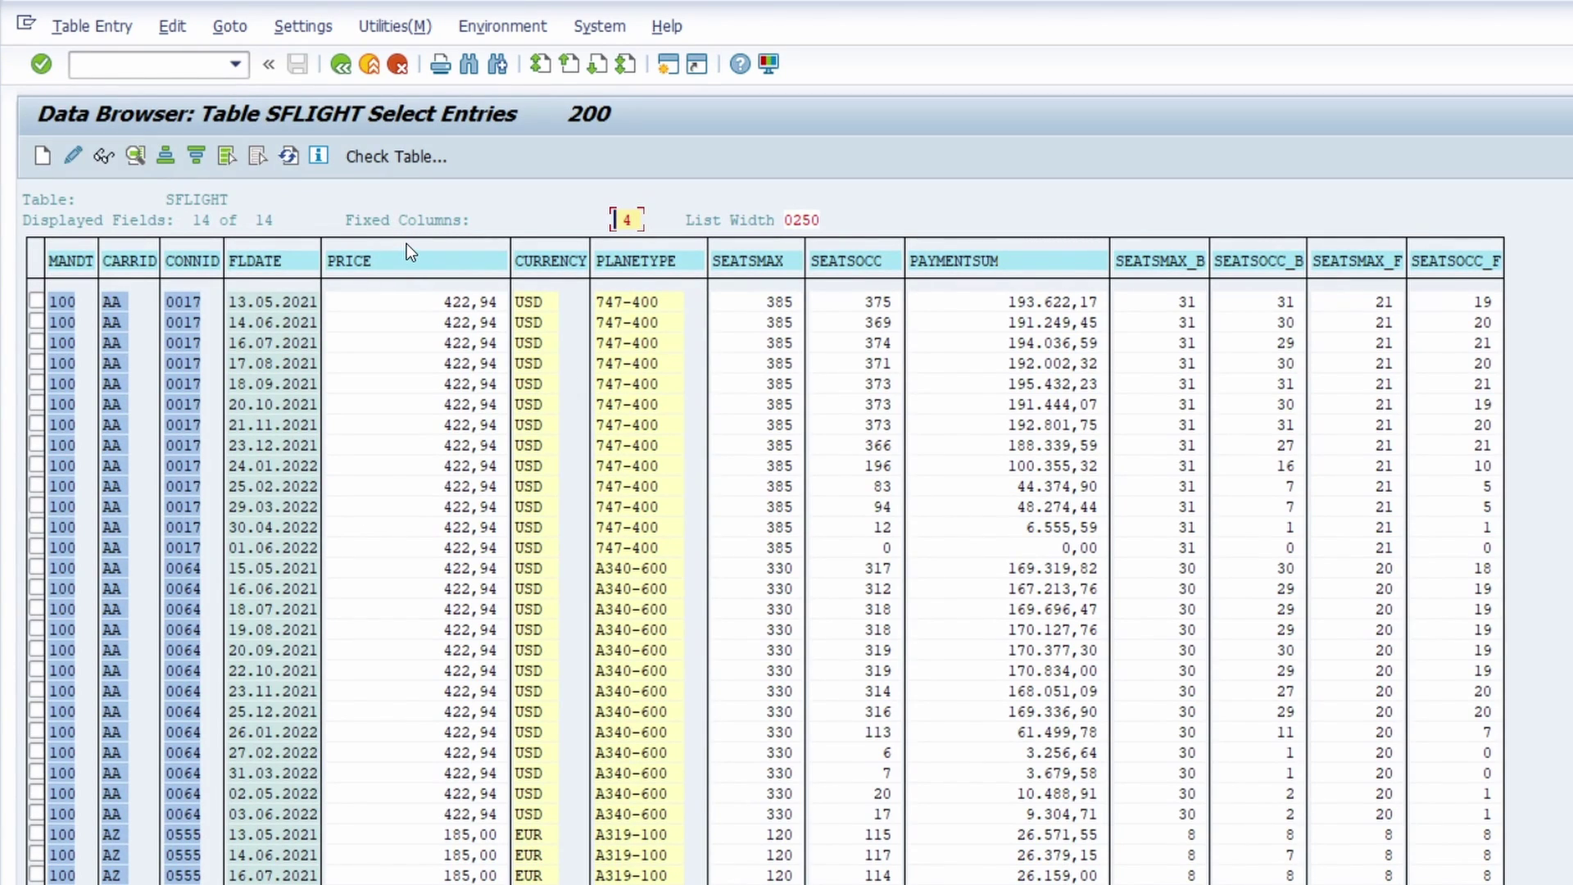
Step: Limit the displayed SFLIGHT columns to MANDT, CARRID and SEATSOCC
left_click(299, 26)
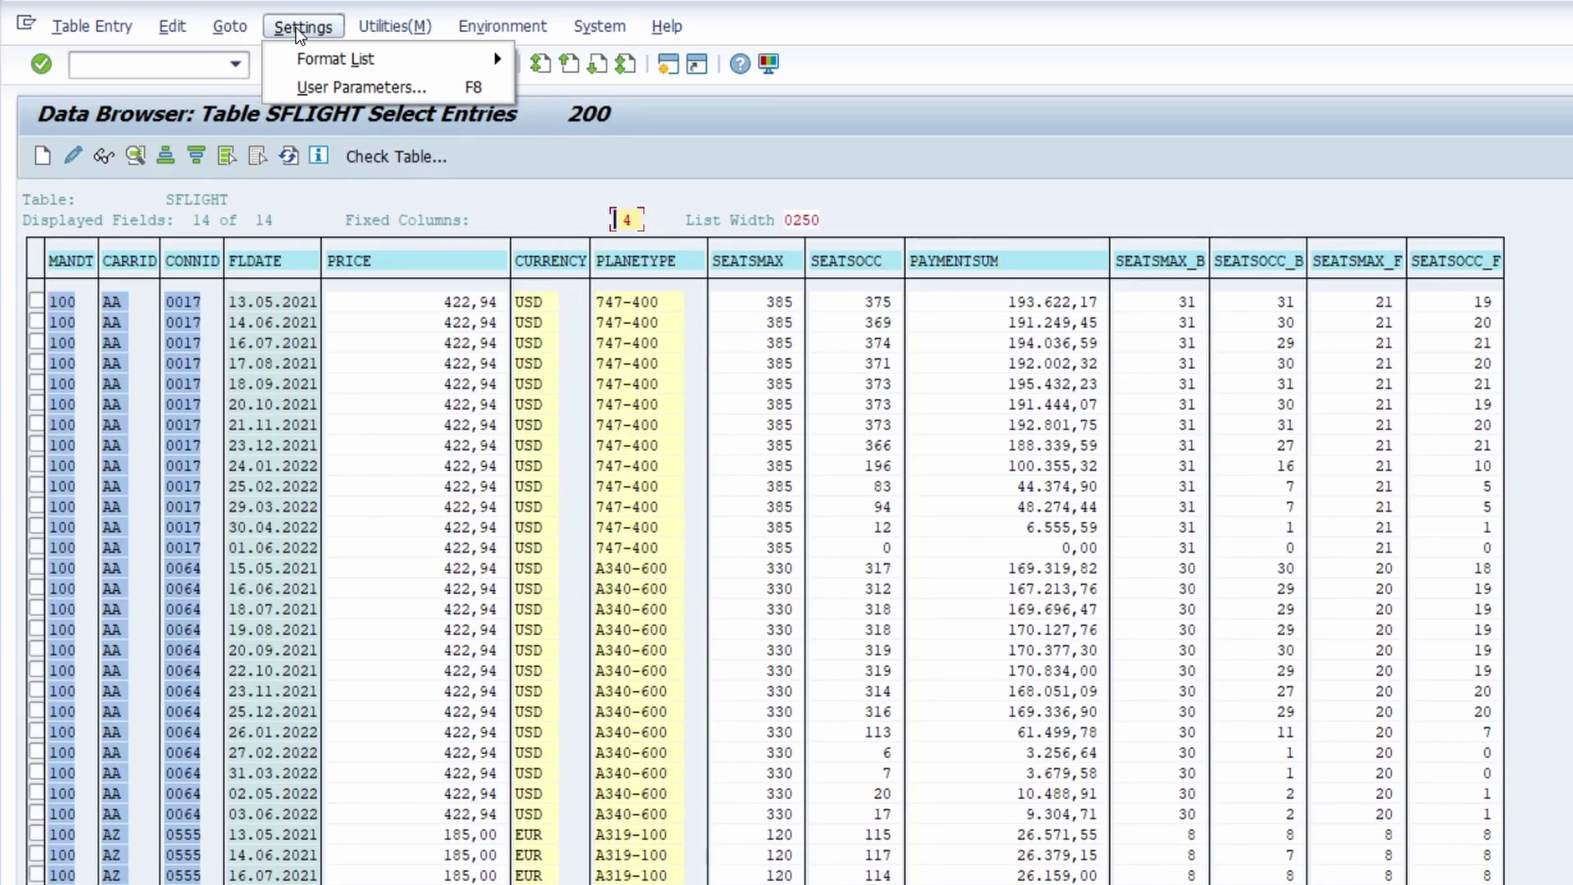
mouse_move(362, 57)
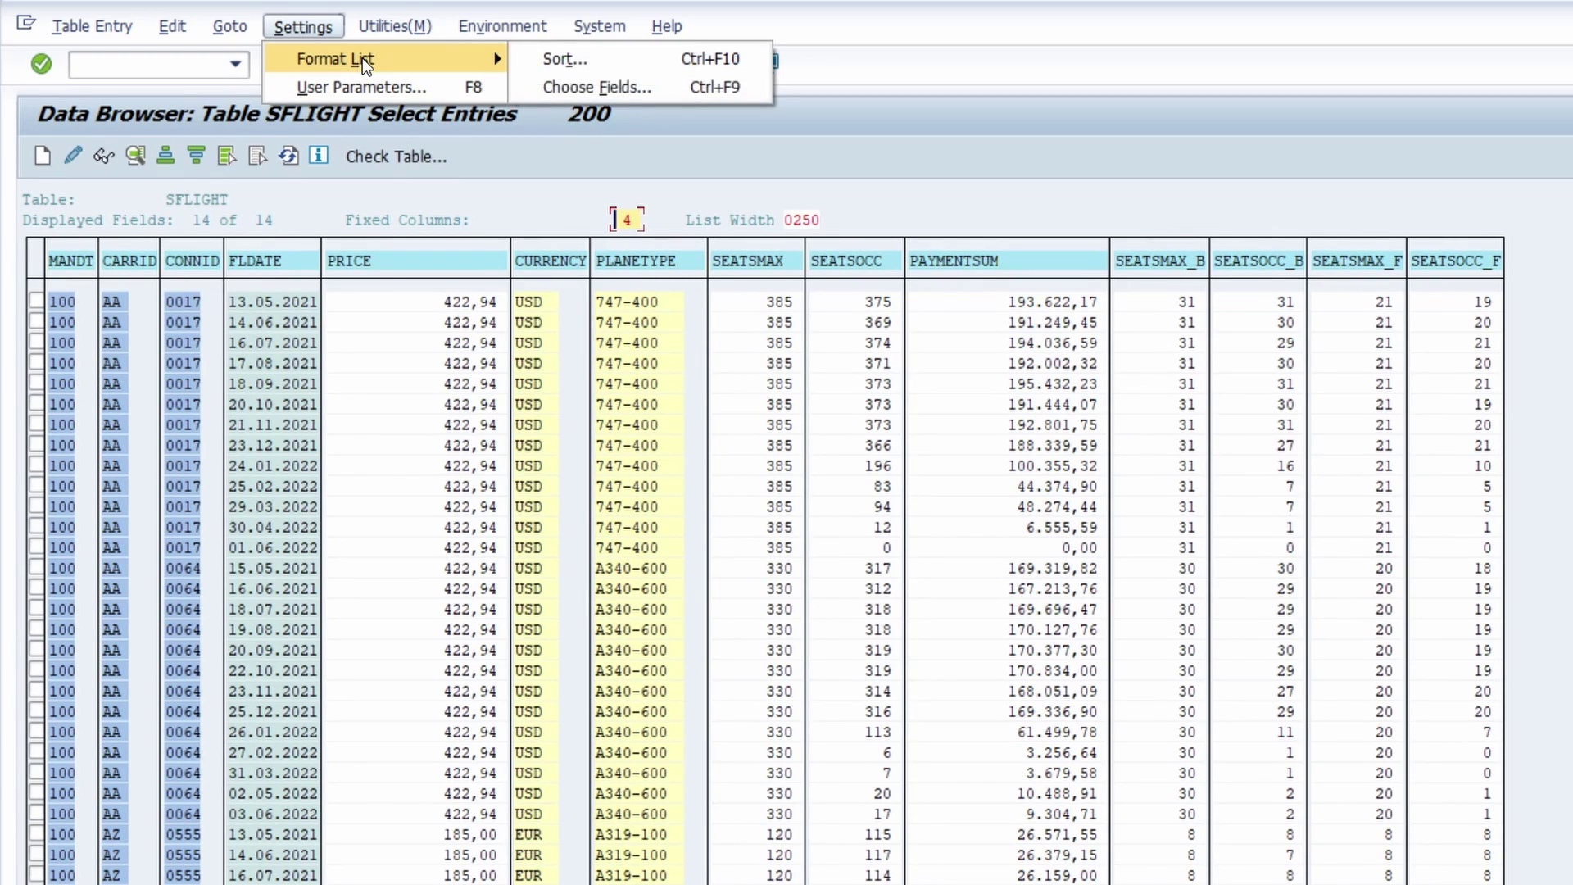
left_click(635, 87)
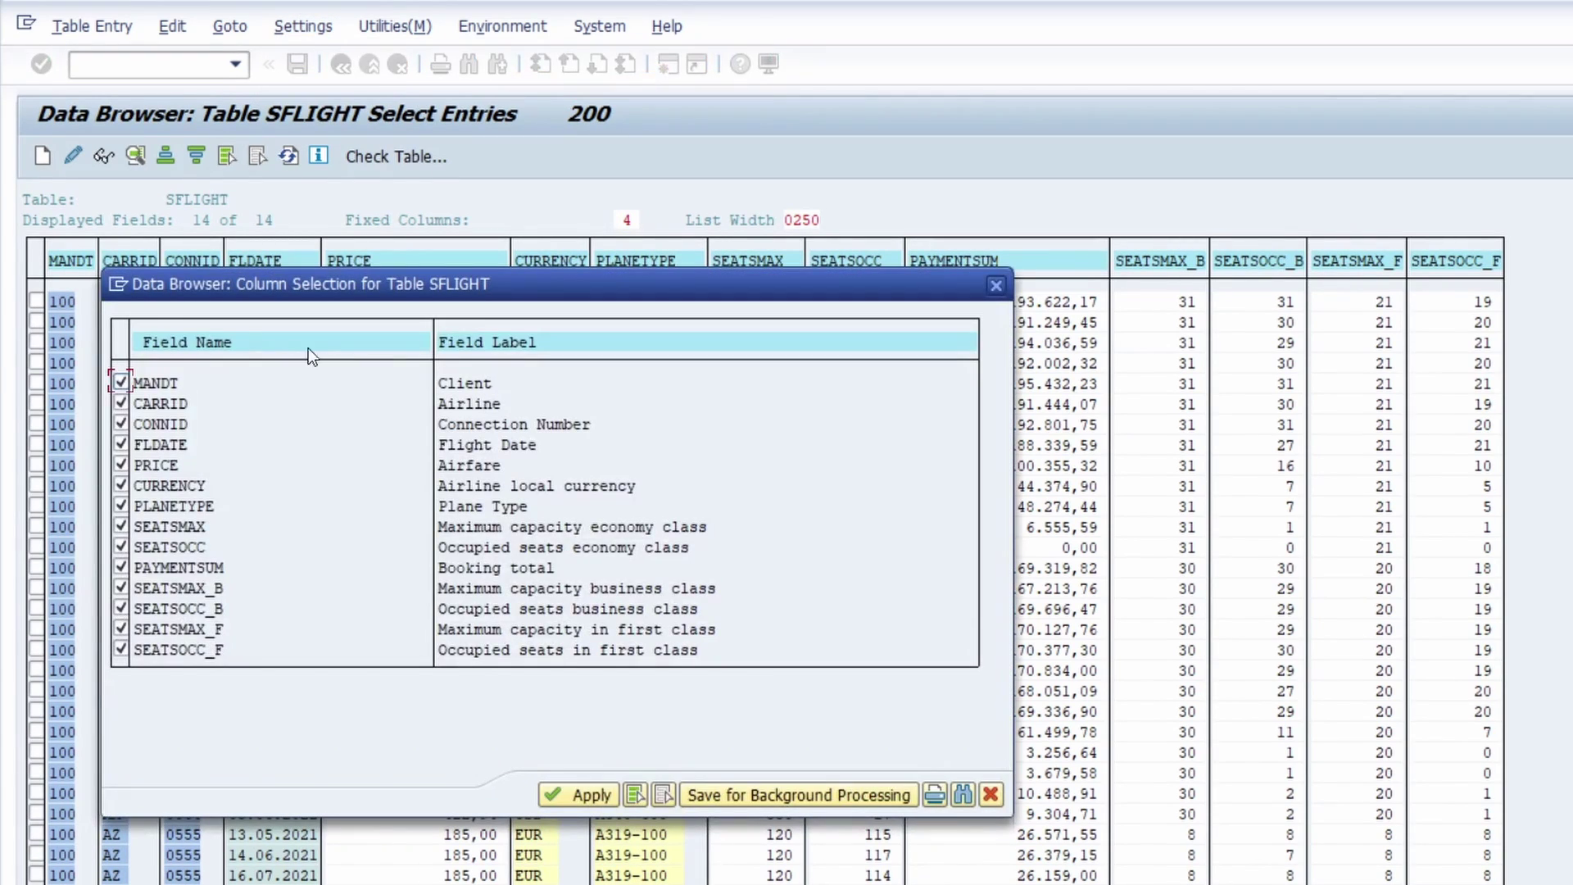
left_click(663, 796)
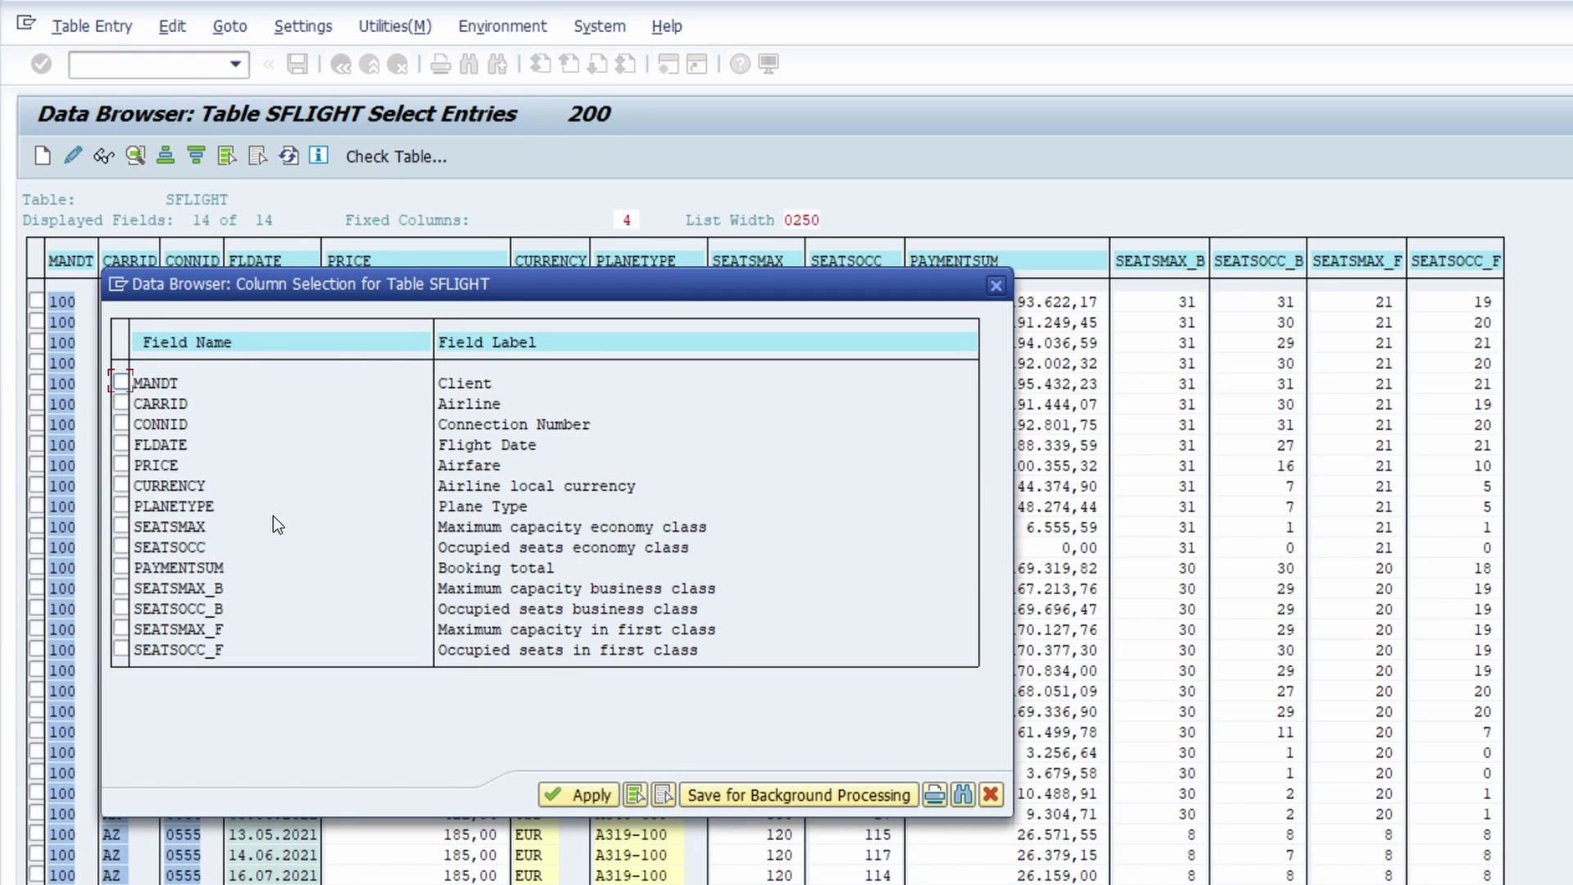
left_click(122, 382)
left_click(121, 402)
left_click(121, 547)
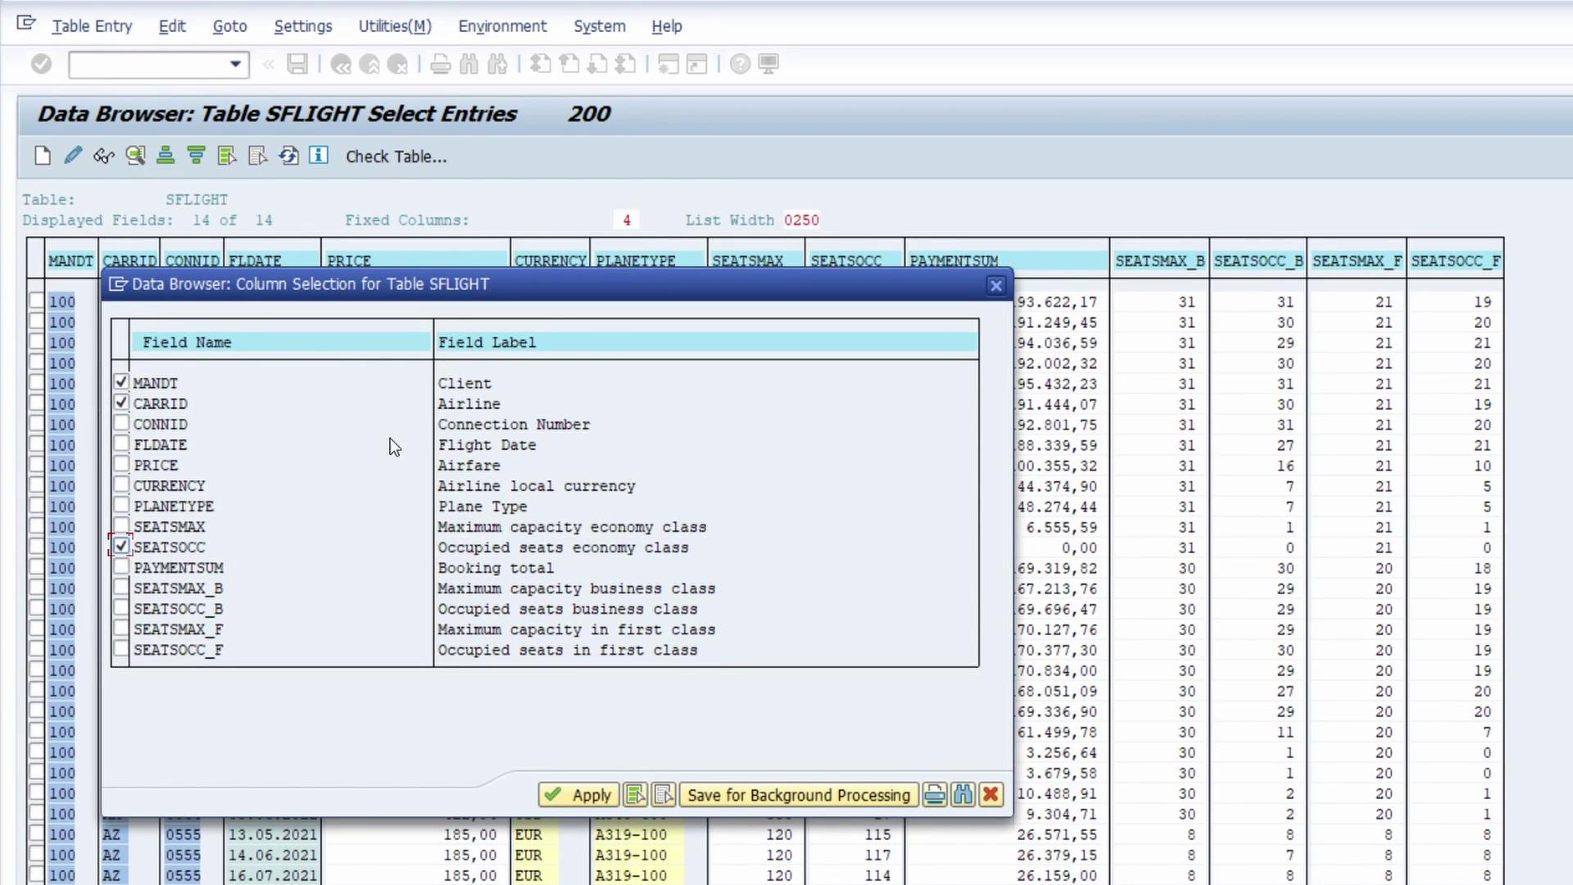
left_click(580, 793)
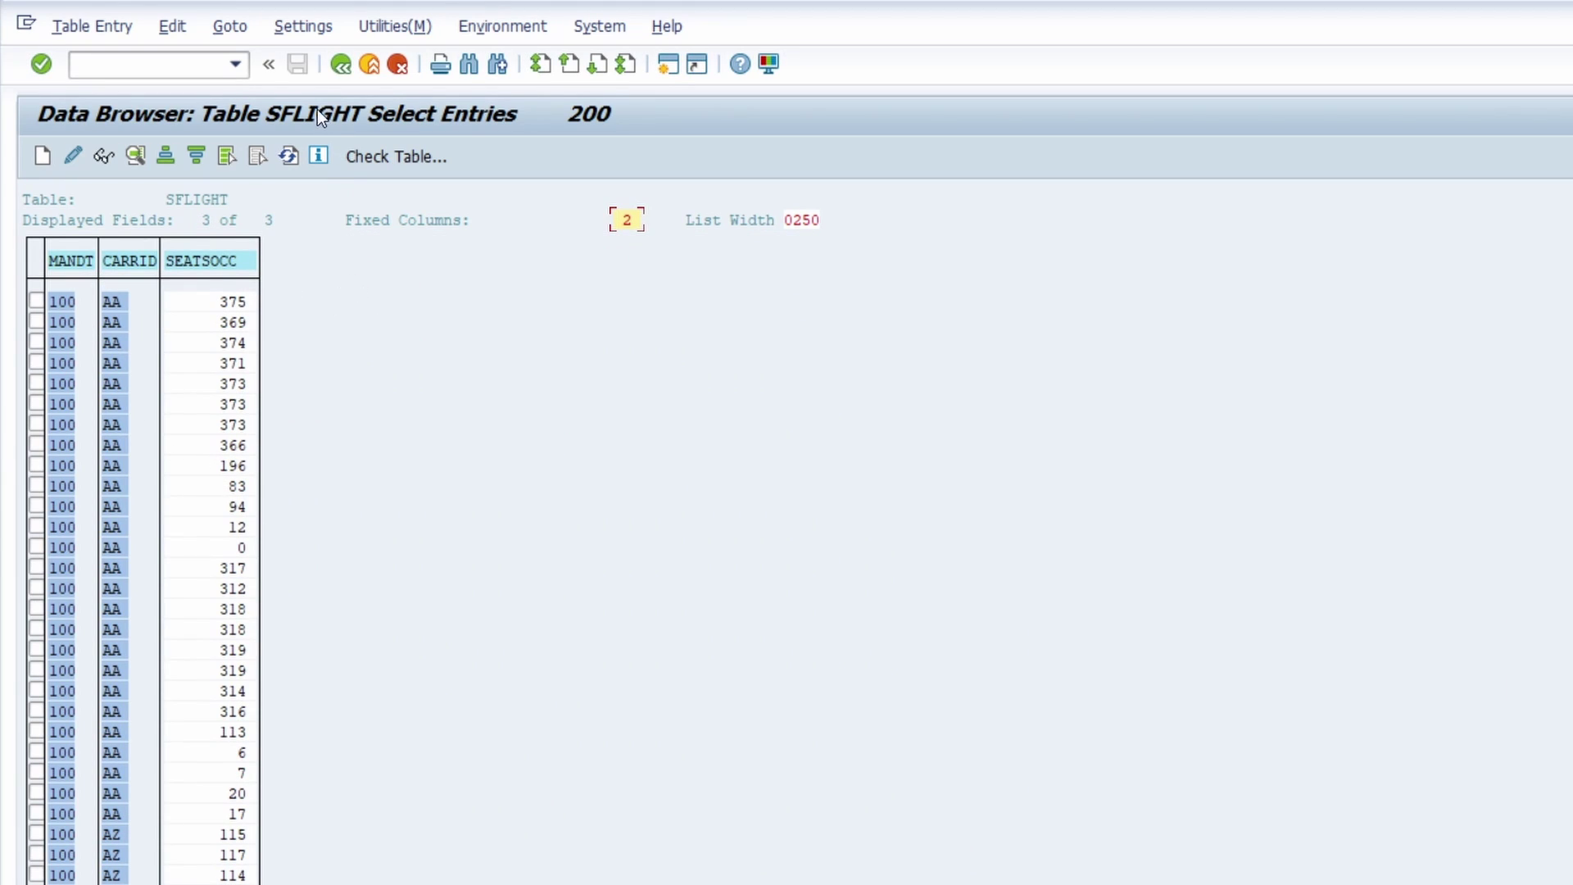
Step: Select all fields in the SFLIGHT column selection and apply it to the entry list
left_click(312, 33)
mouse_move(370, 55)
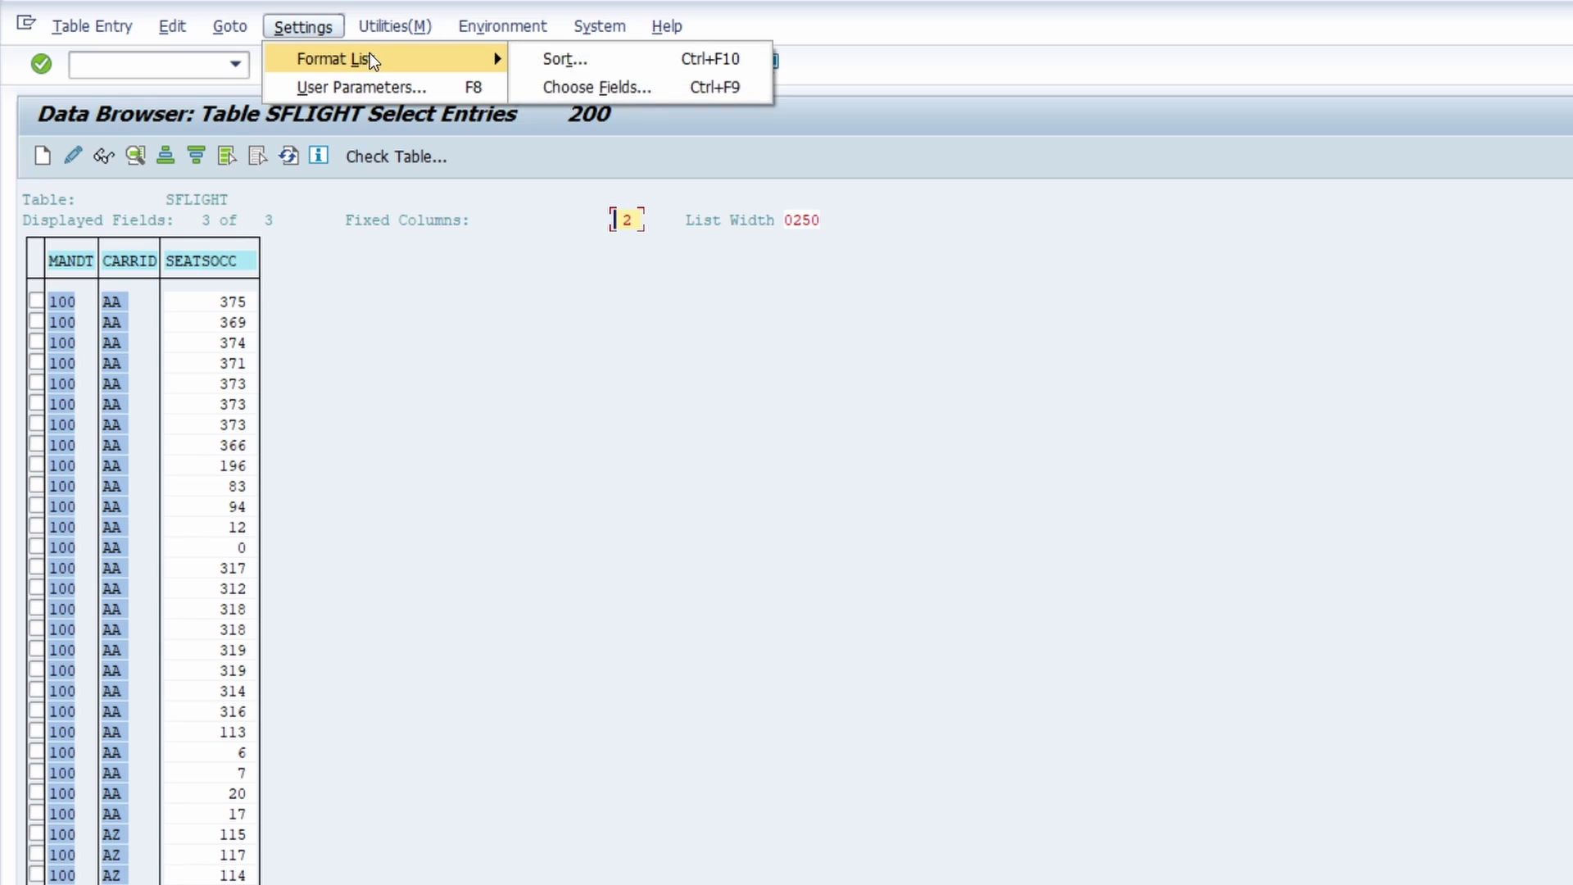
left_click(651, 87)
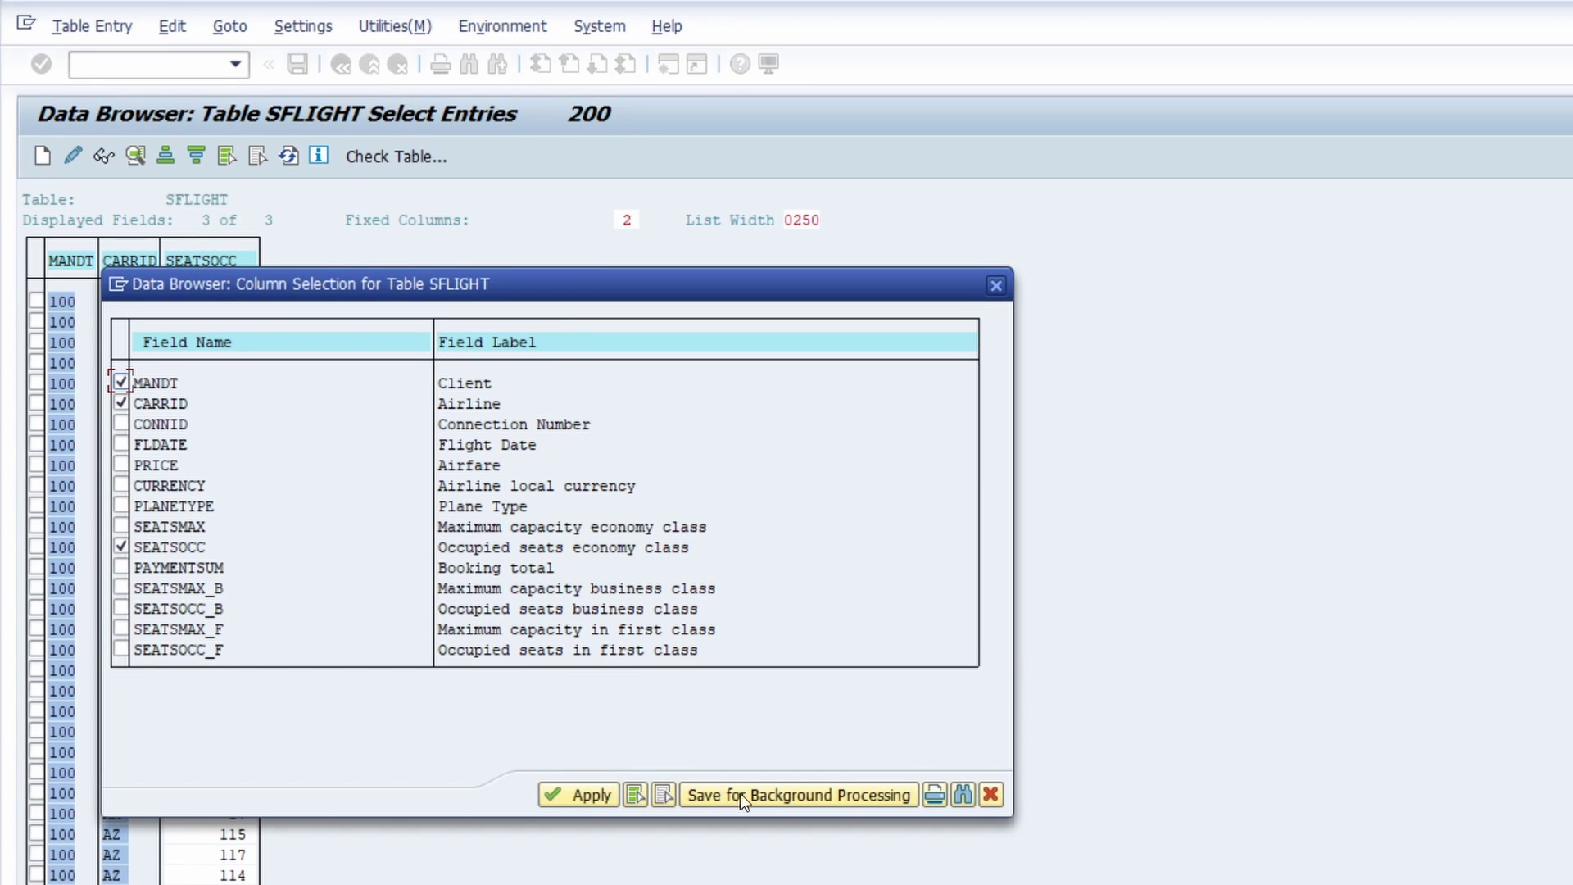
left_click(636, 794)
left_click(572, 795)
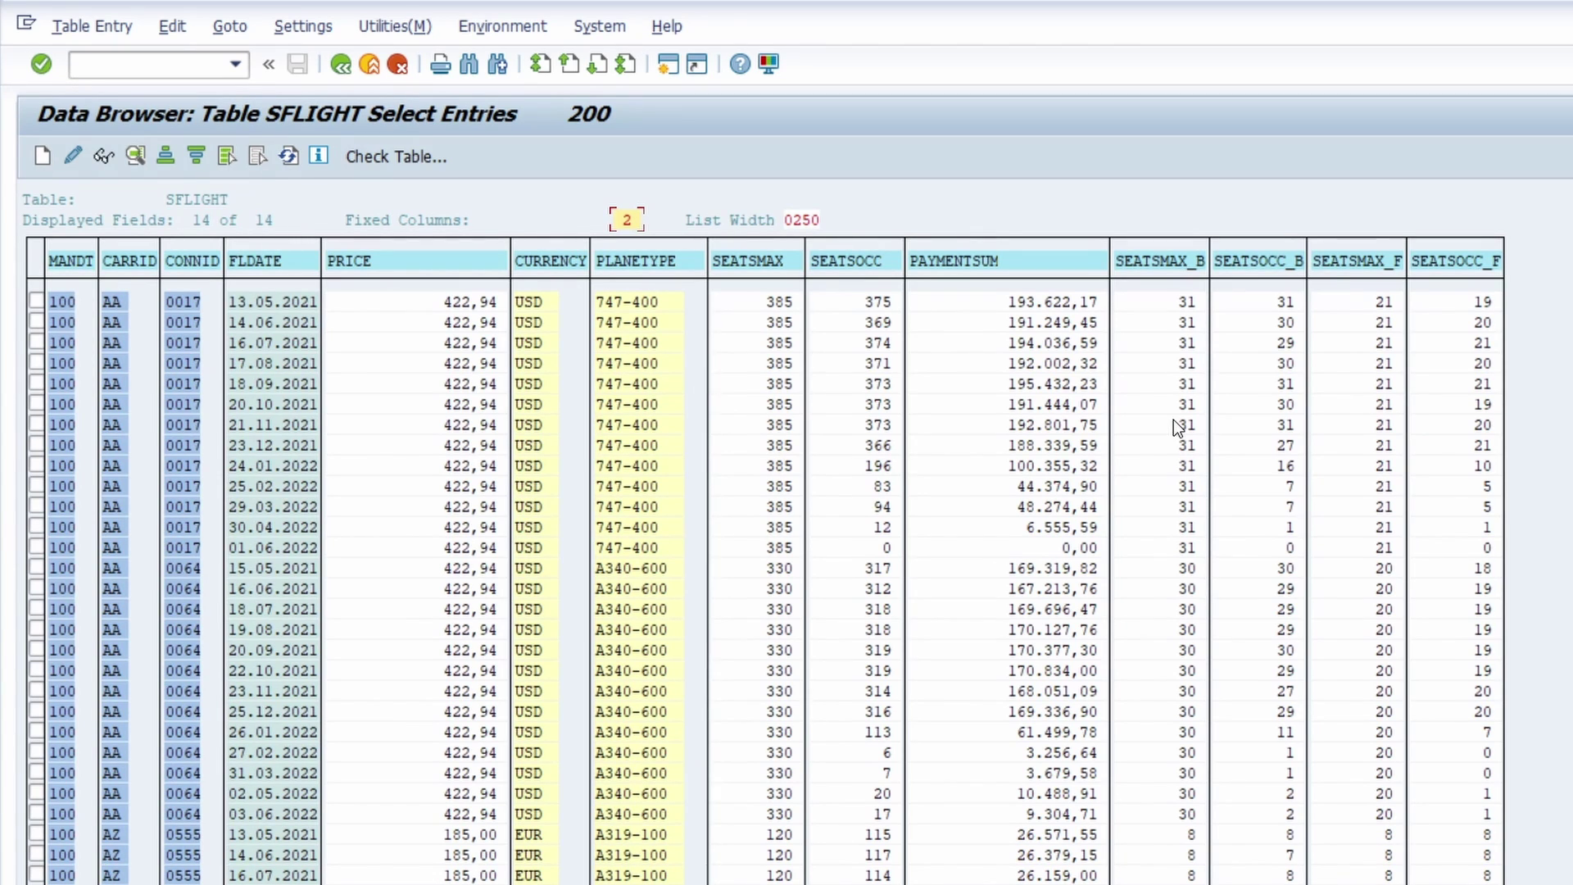
Step: Return to the SFLIGHT selection screen, view the selection options for CARRID, and close them without choosing one
key("F3")
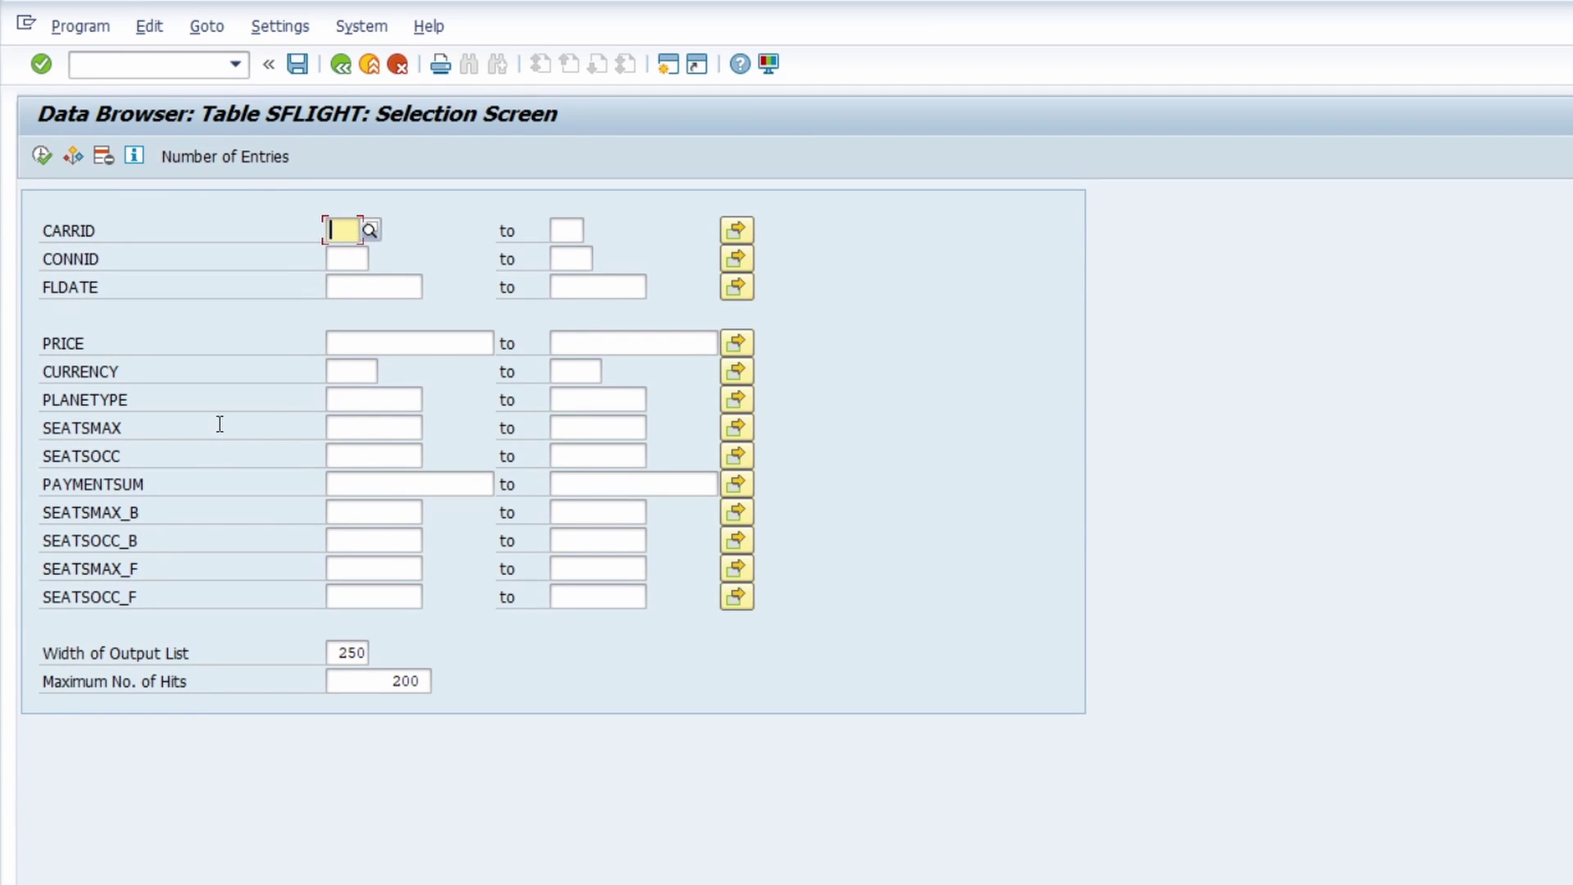
left_click(73, 155)
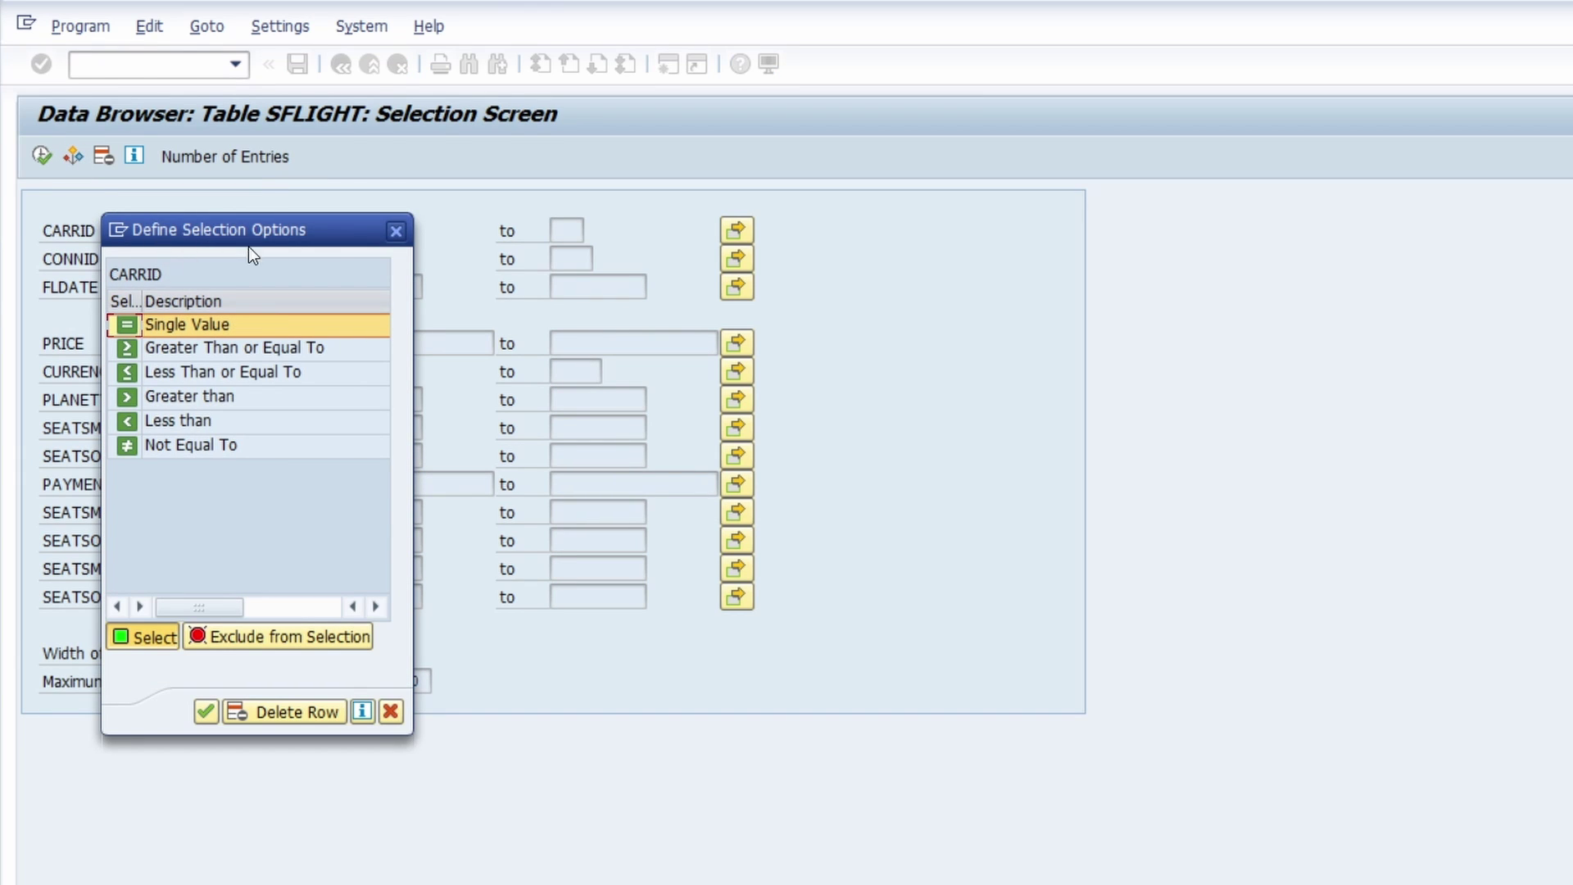
left_click(396, 232)
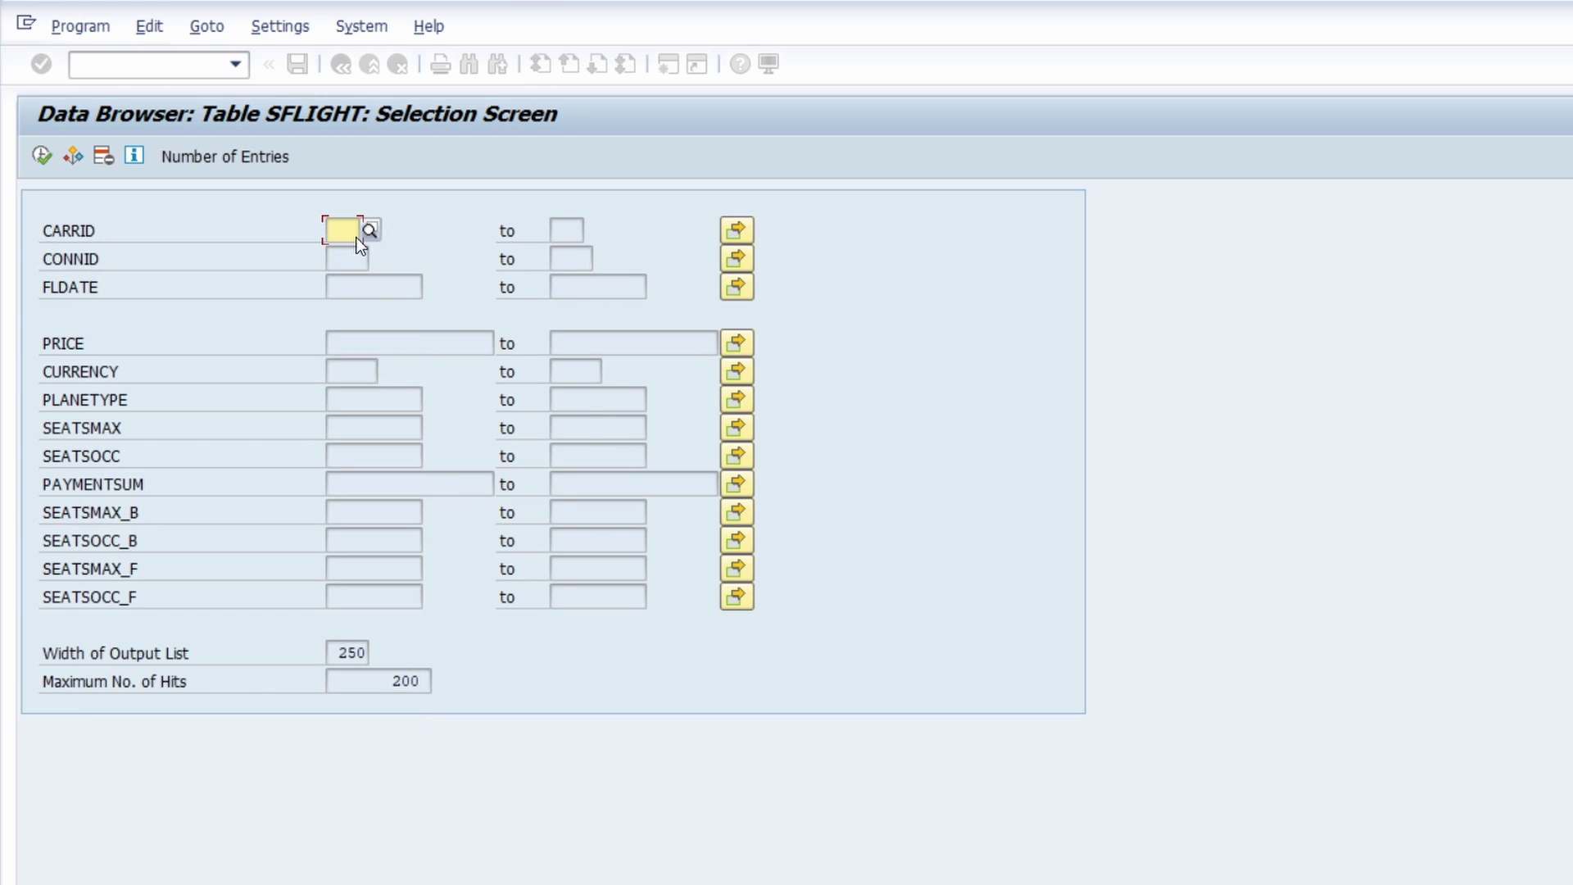
Step: View the multiple selection options and comparison operators for CARRID, and close them without defining a condition
left_click(735, 232)
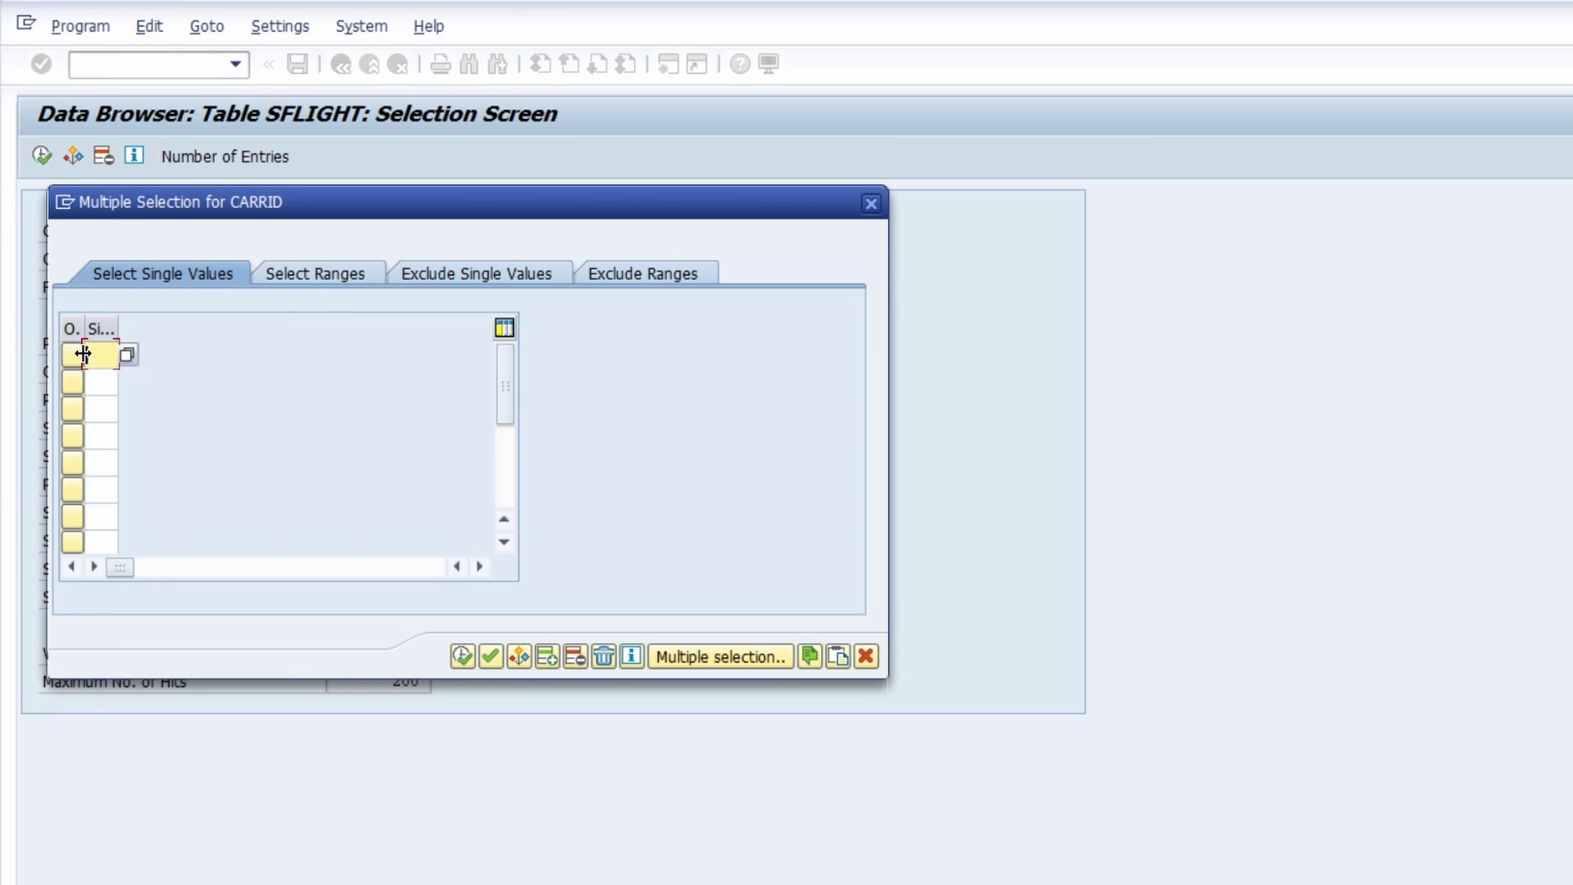
left_click(75, 354)
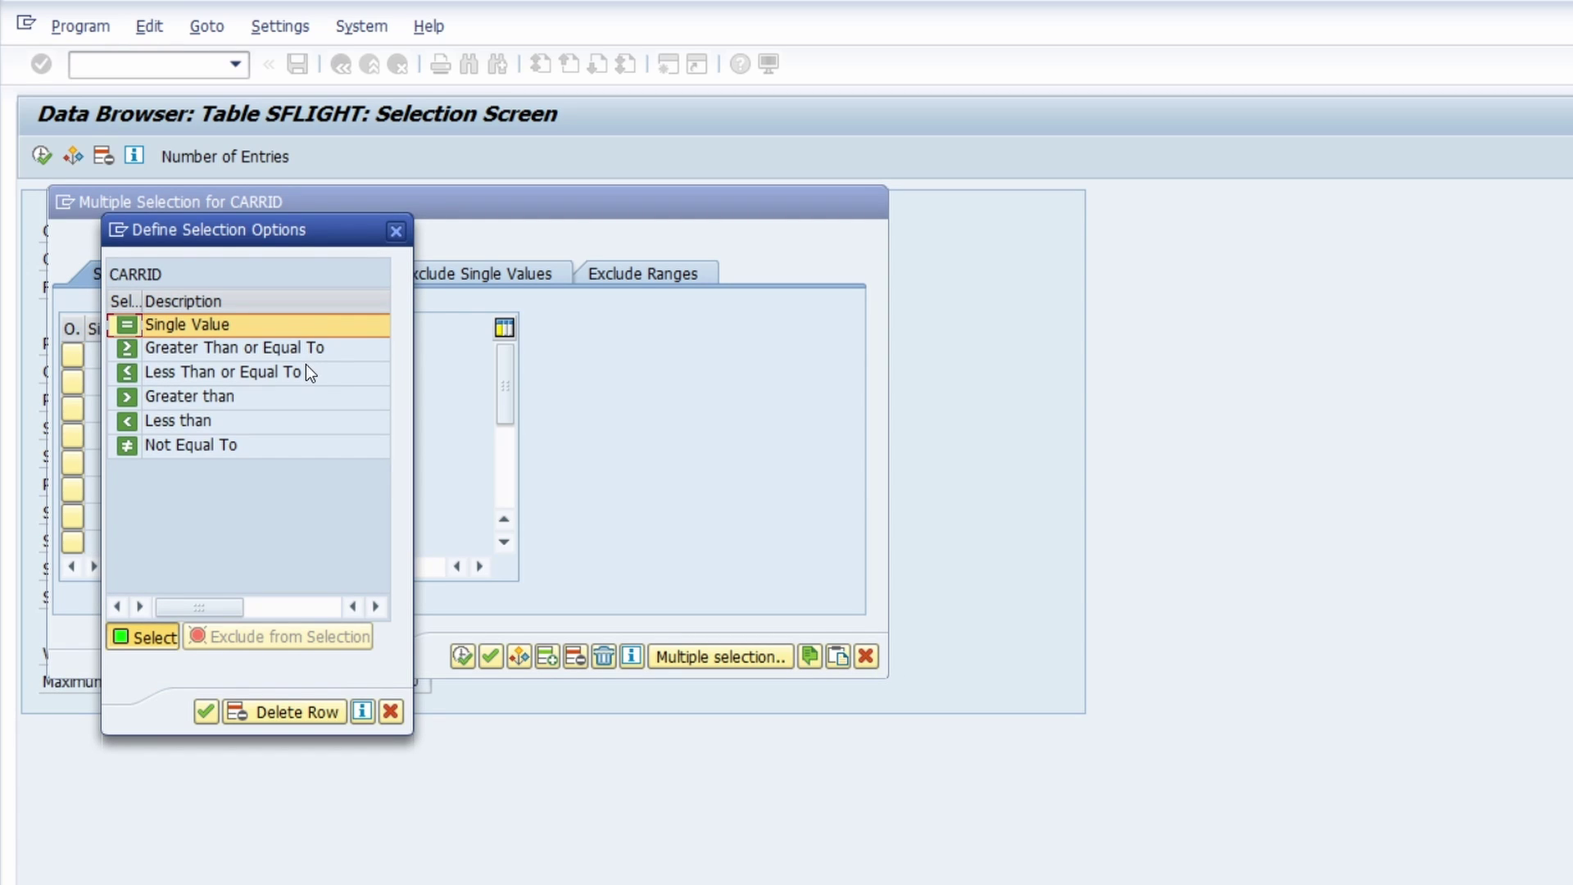
left_click(396, 230)
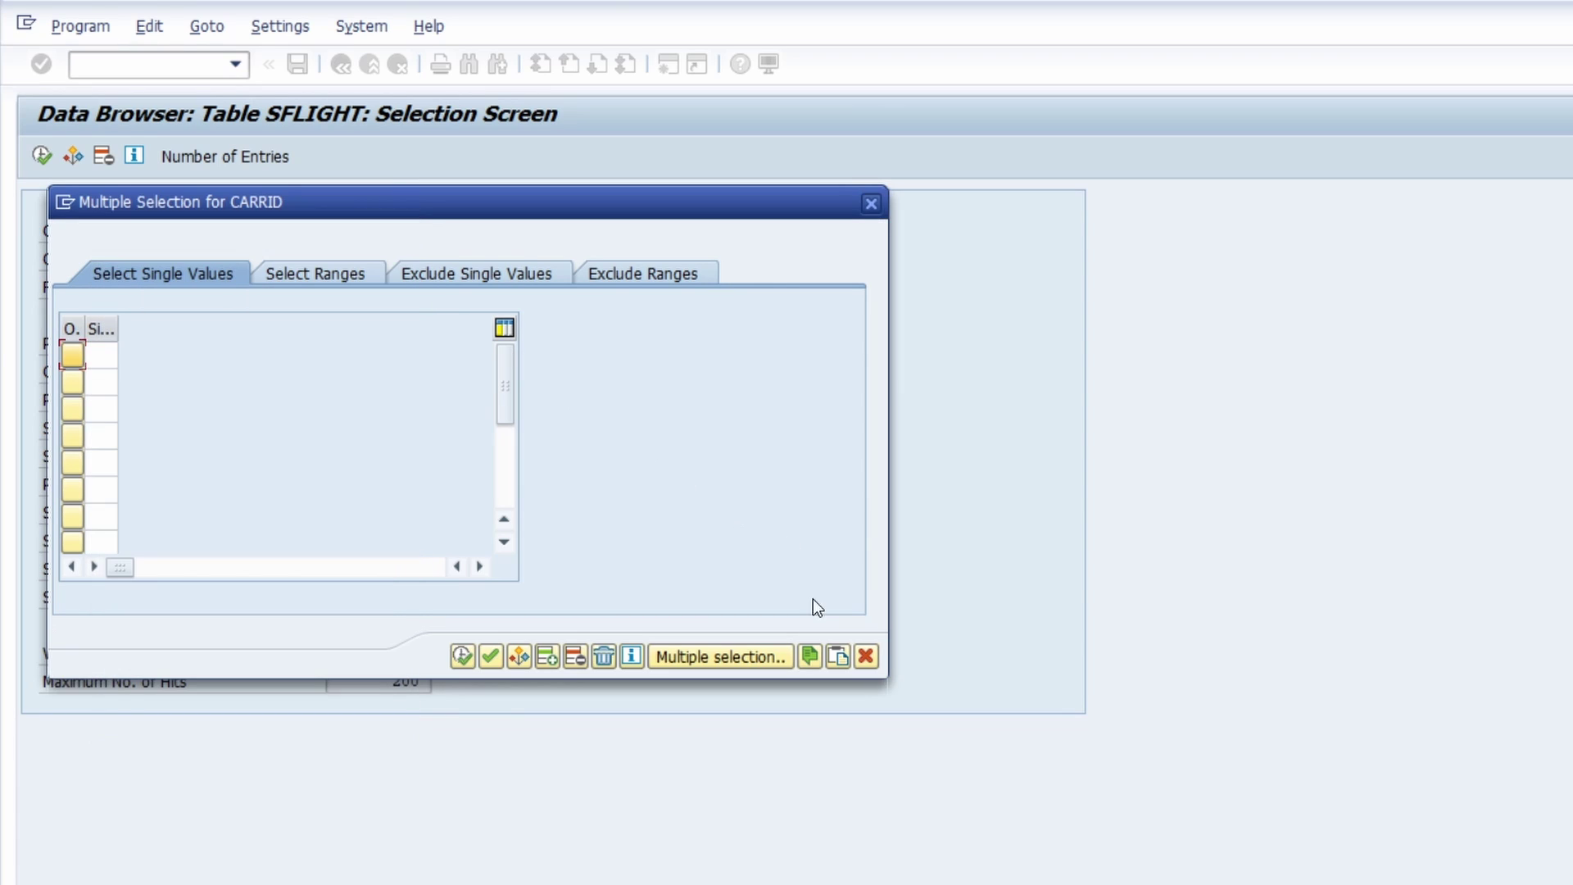
left_click(865, 655)
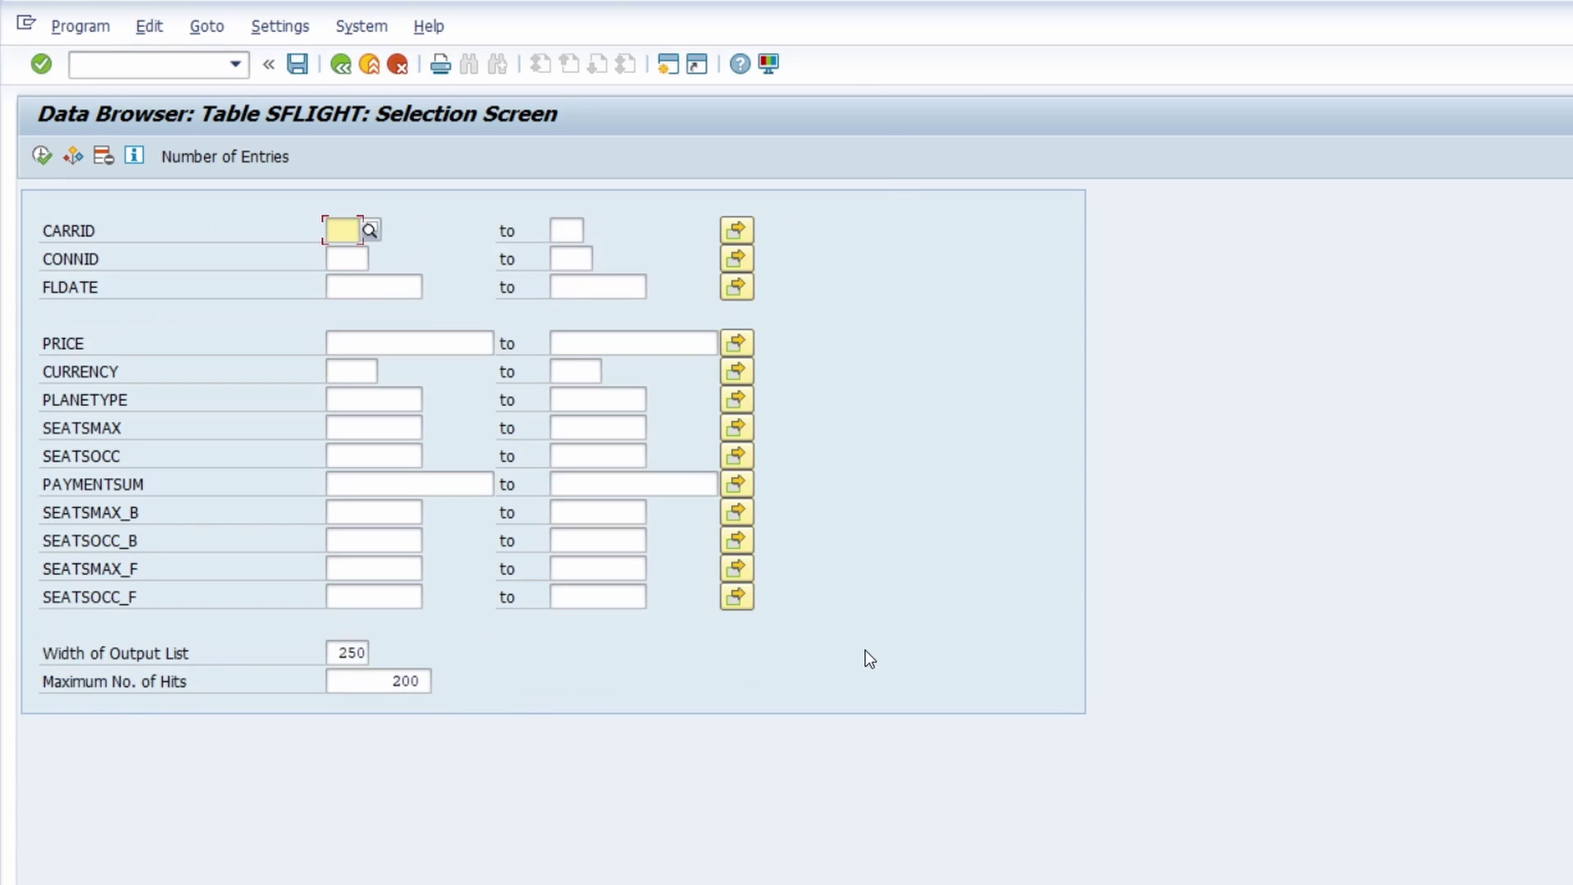
Step: Check the number of SFLIGHT entries that meet the empty selection criteria and close the result
left_click(231, 159)
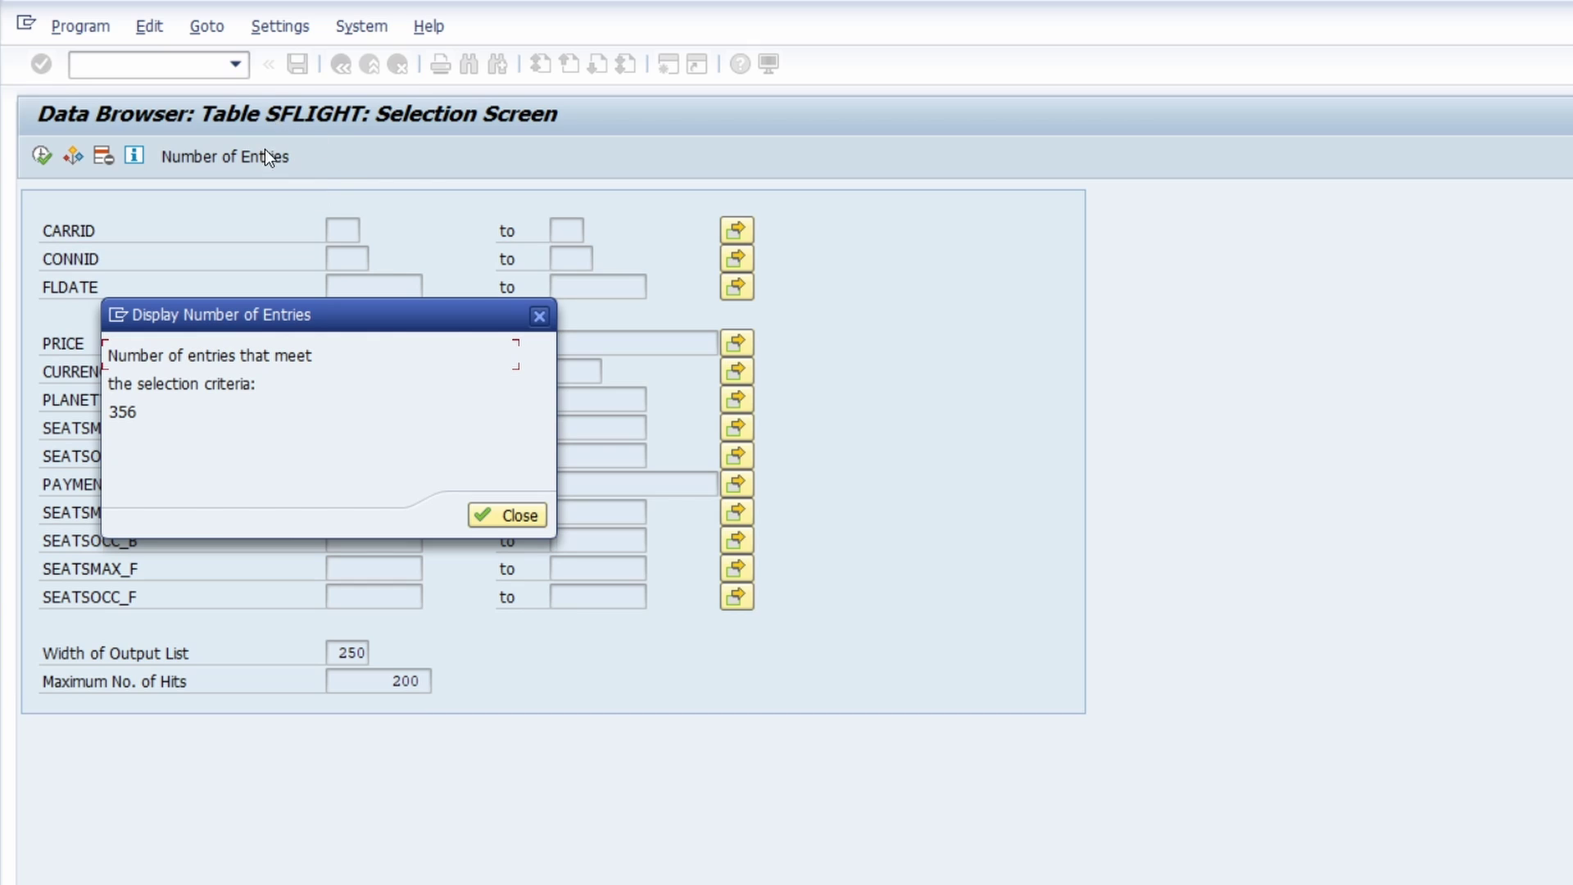
double_click(134, 413)
left_click(539, 315)
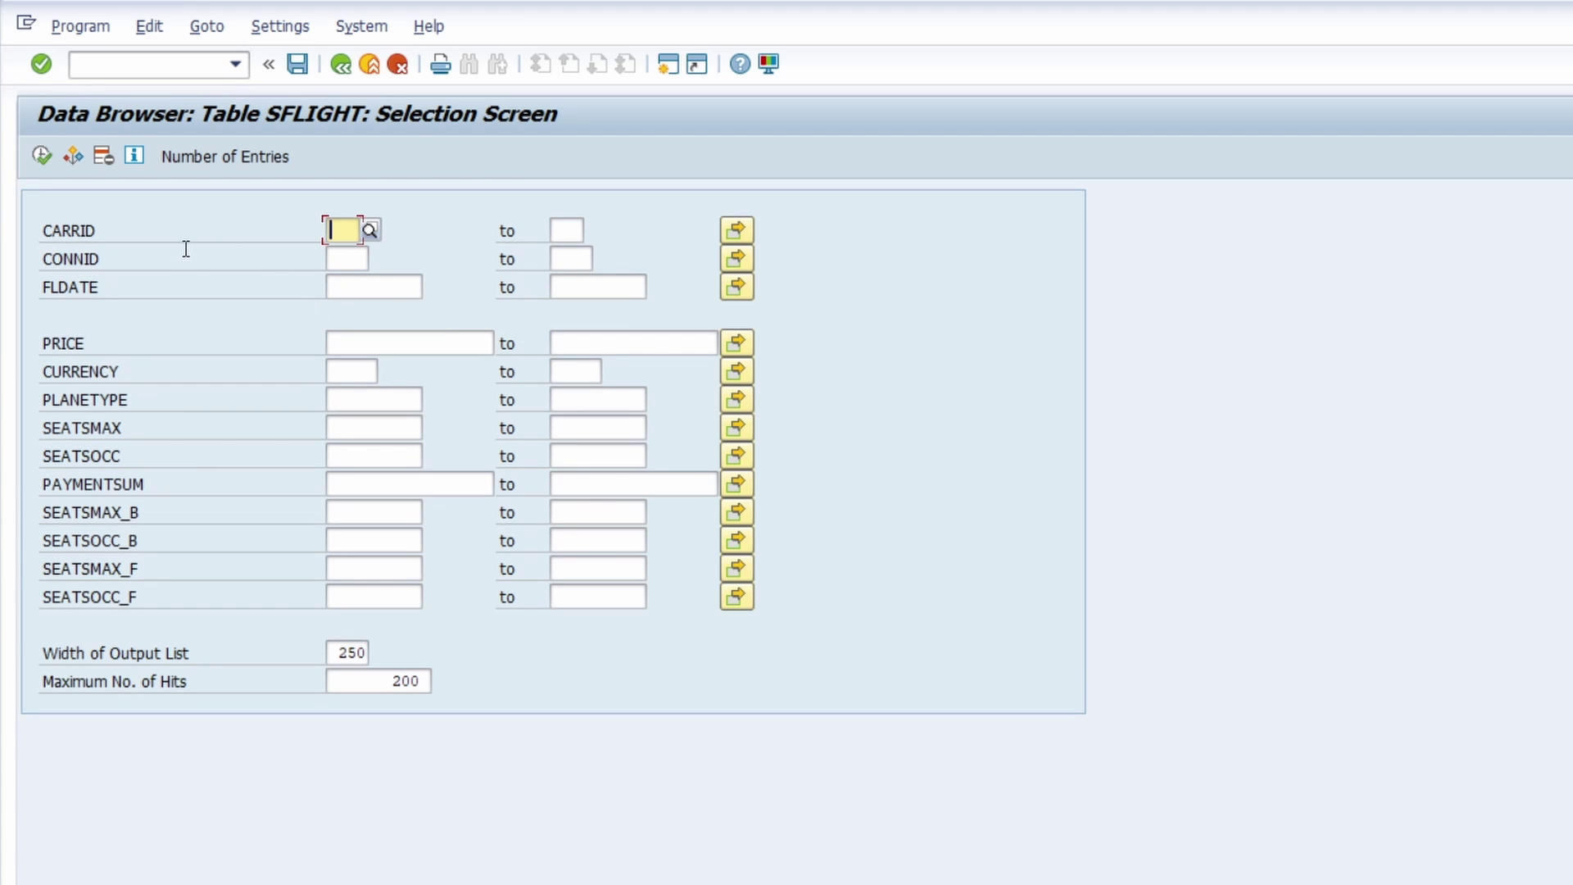
Step: Display the SFLIGHT entries and view the user-specific Data Browser settings without changing them
left_click(41, 156)
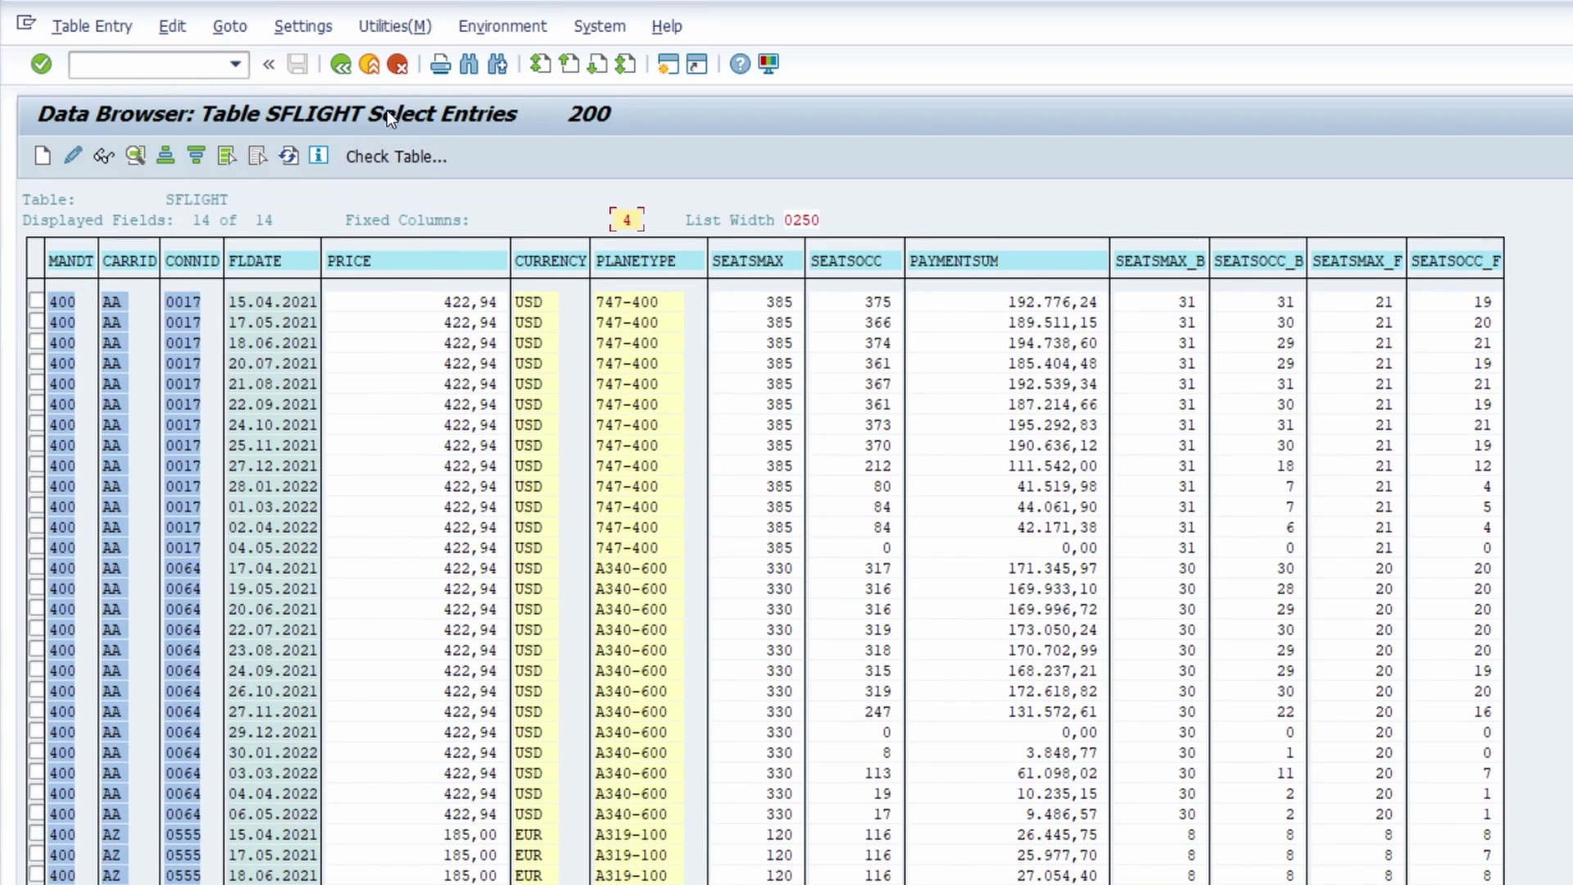
left_click(299, 30)
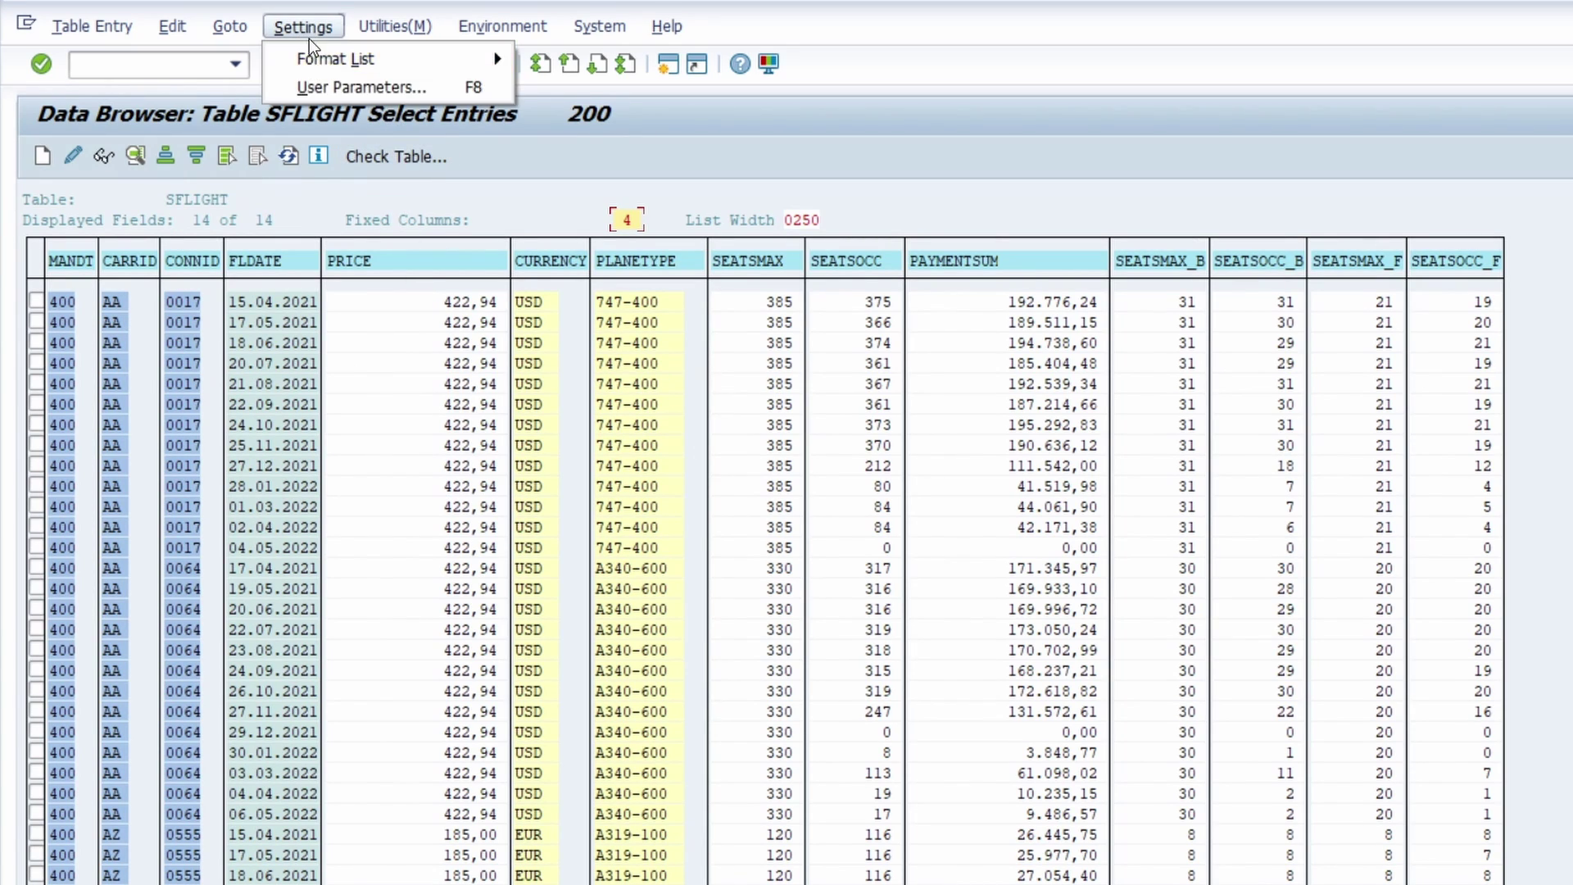
left_click(380, 92)
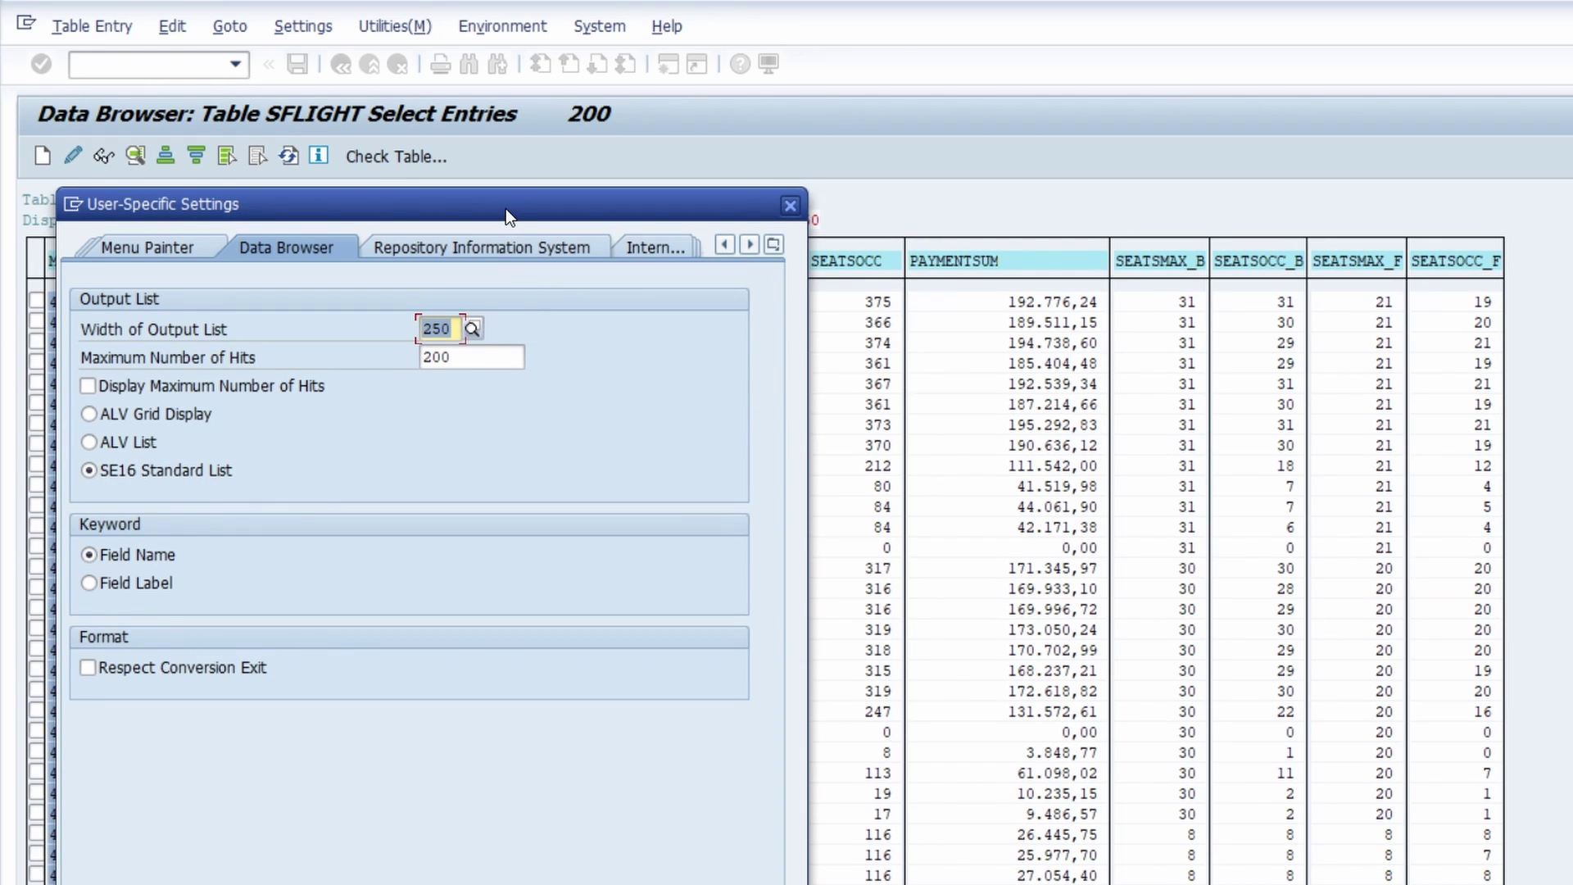
left_click_drag(505, 209, 1031, 215)
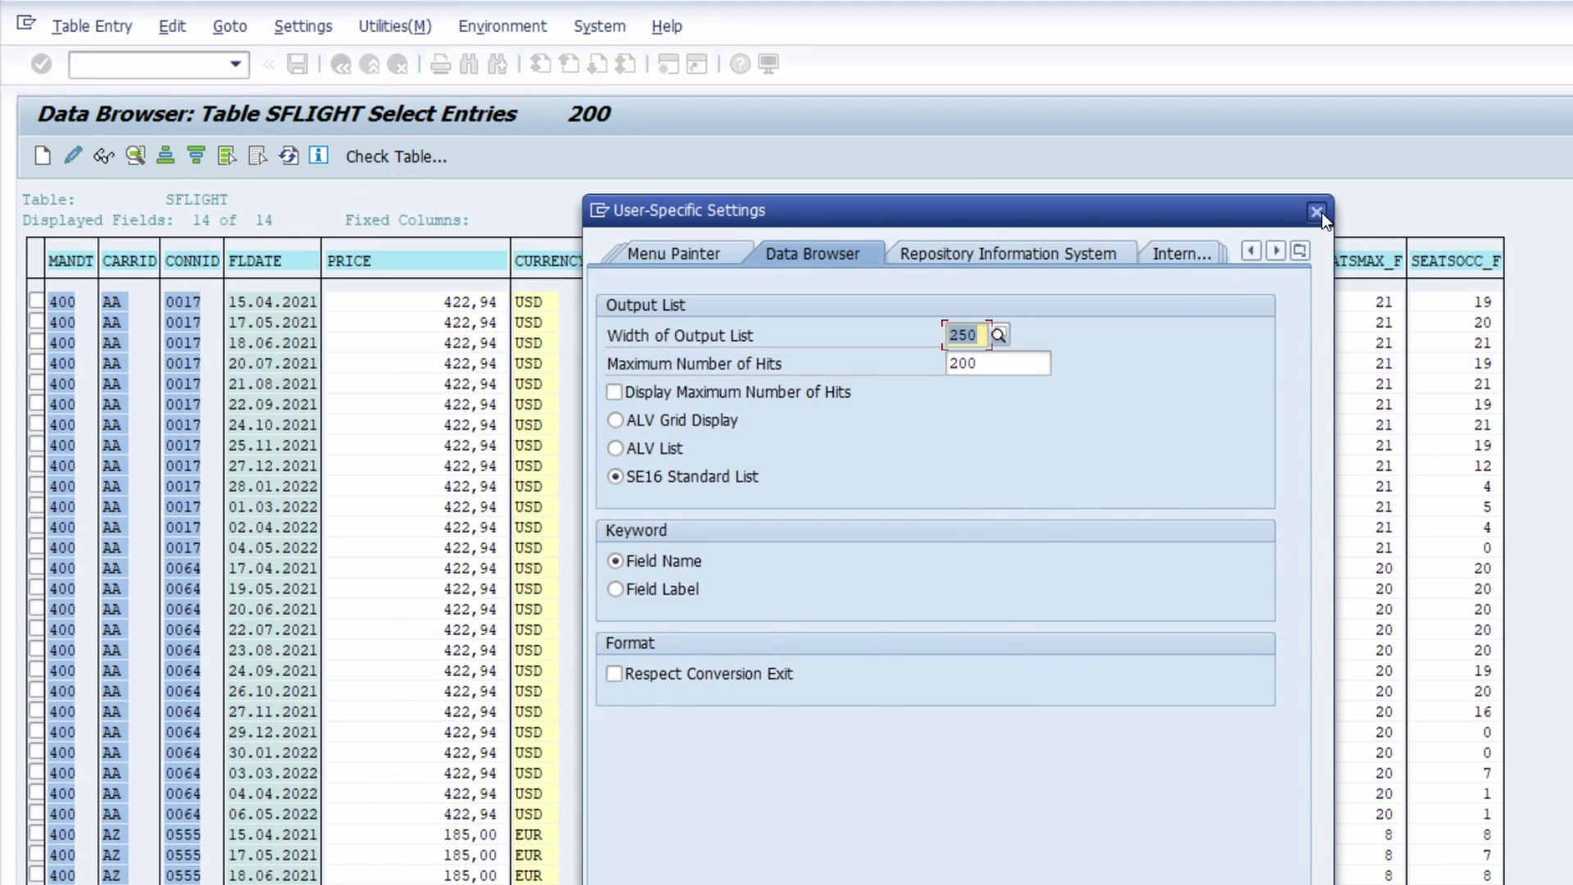
key("Return")
Step: View the SFLIGHT insert screen and the change screen for the first entry, returning to the list without saving anything
left_click(43, 157)
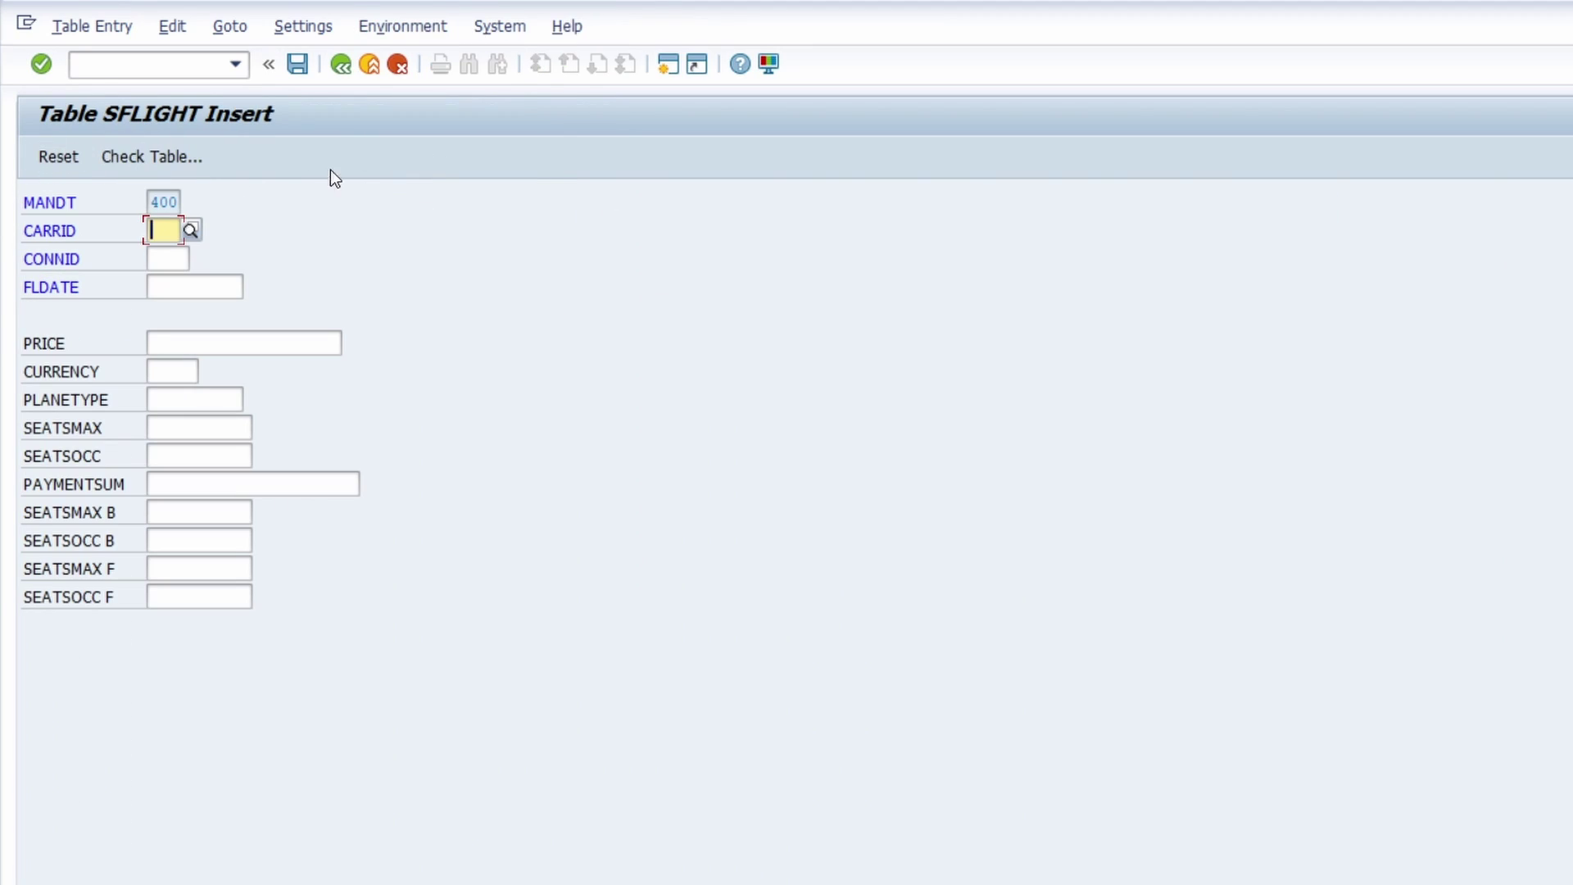
key("F3")
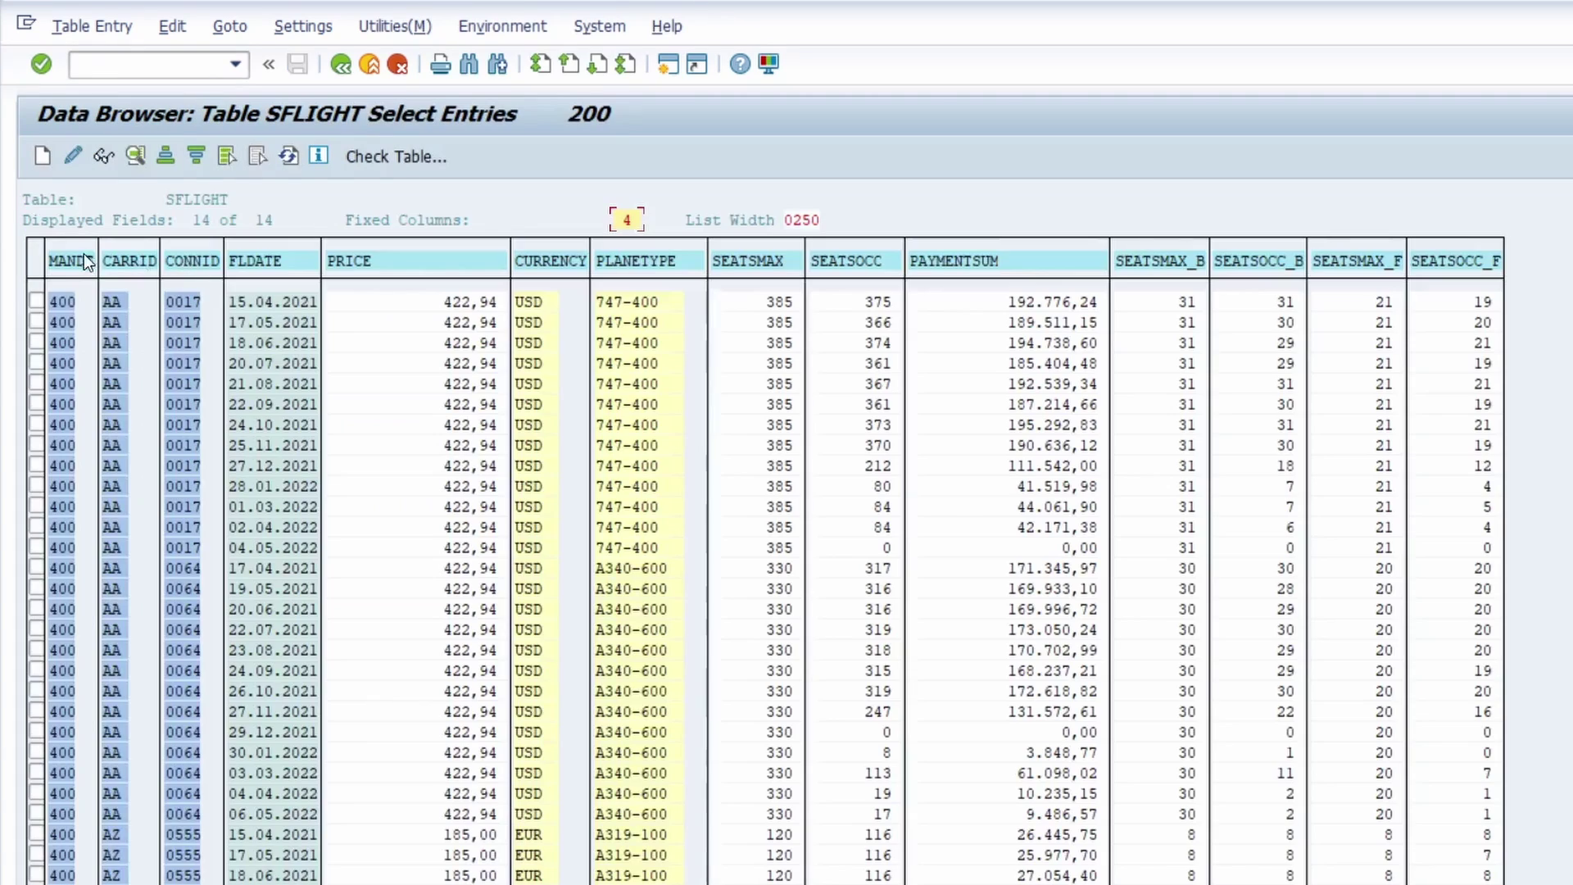
left_click(37, 300)
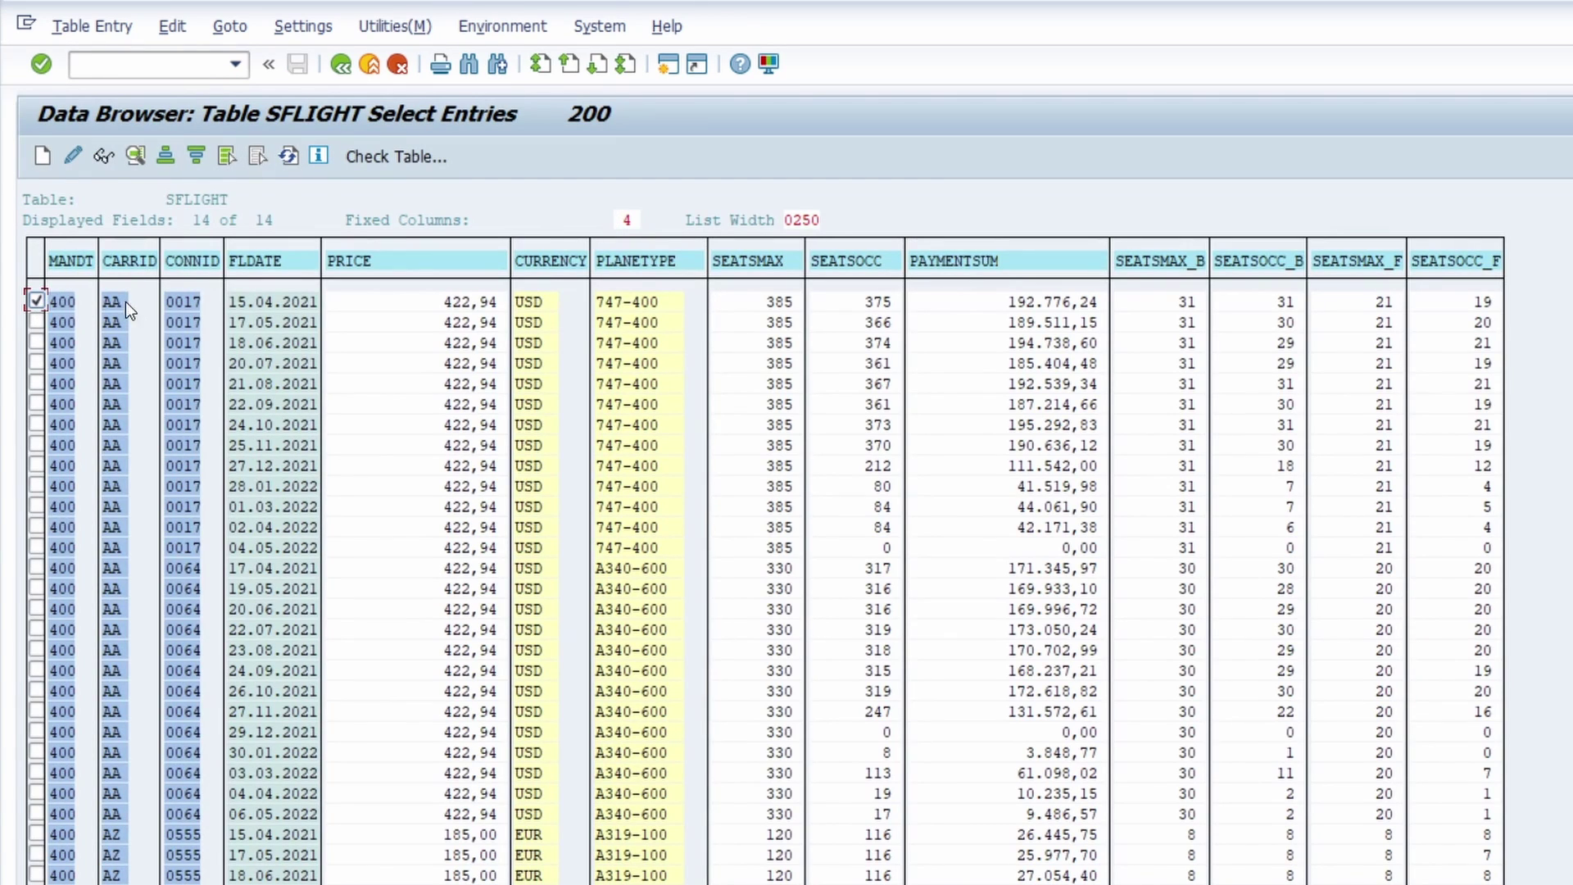
left_click(73, 155)
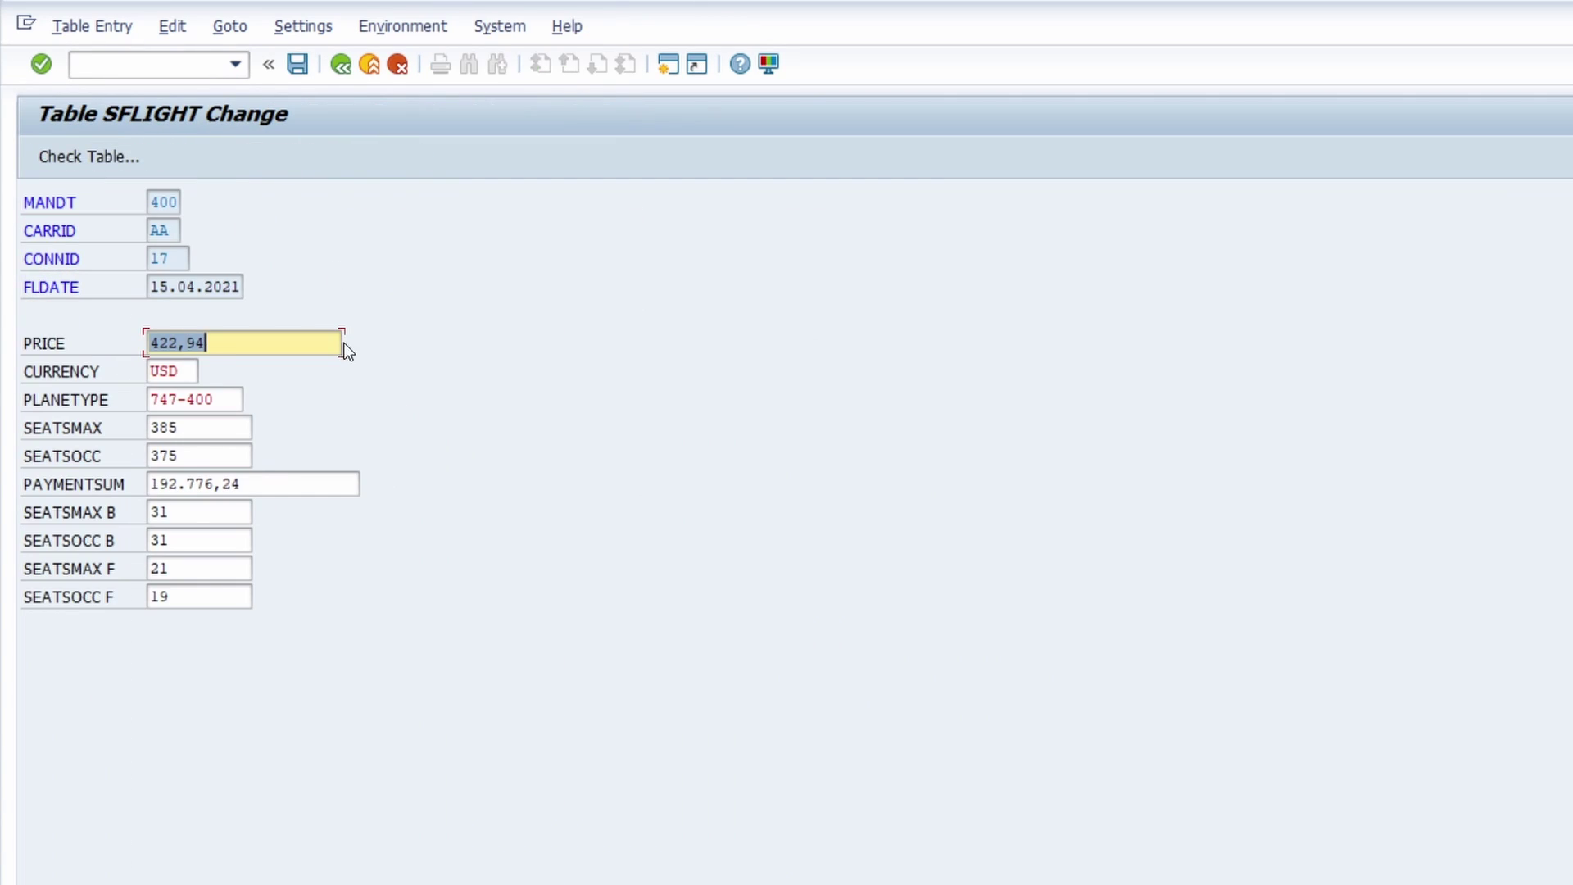
key("F3")
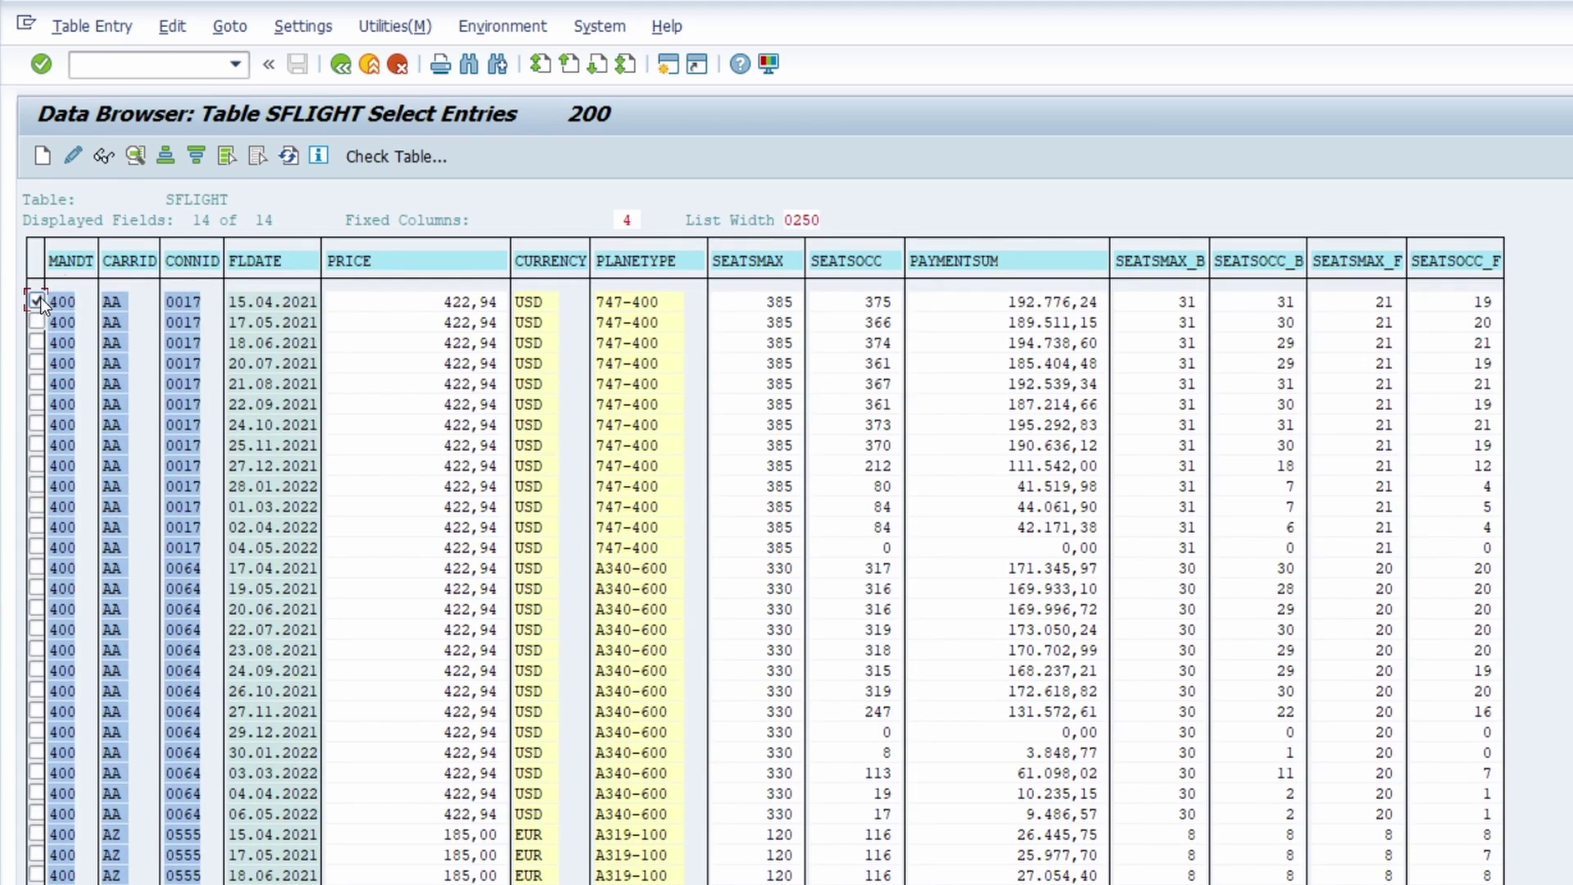
Step: View the details of the first SFLIGHT entry in display mode using both display functions, returning to the list
left_click(107, 156)
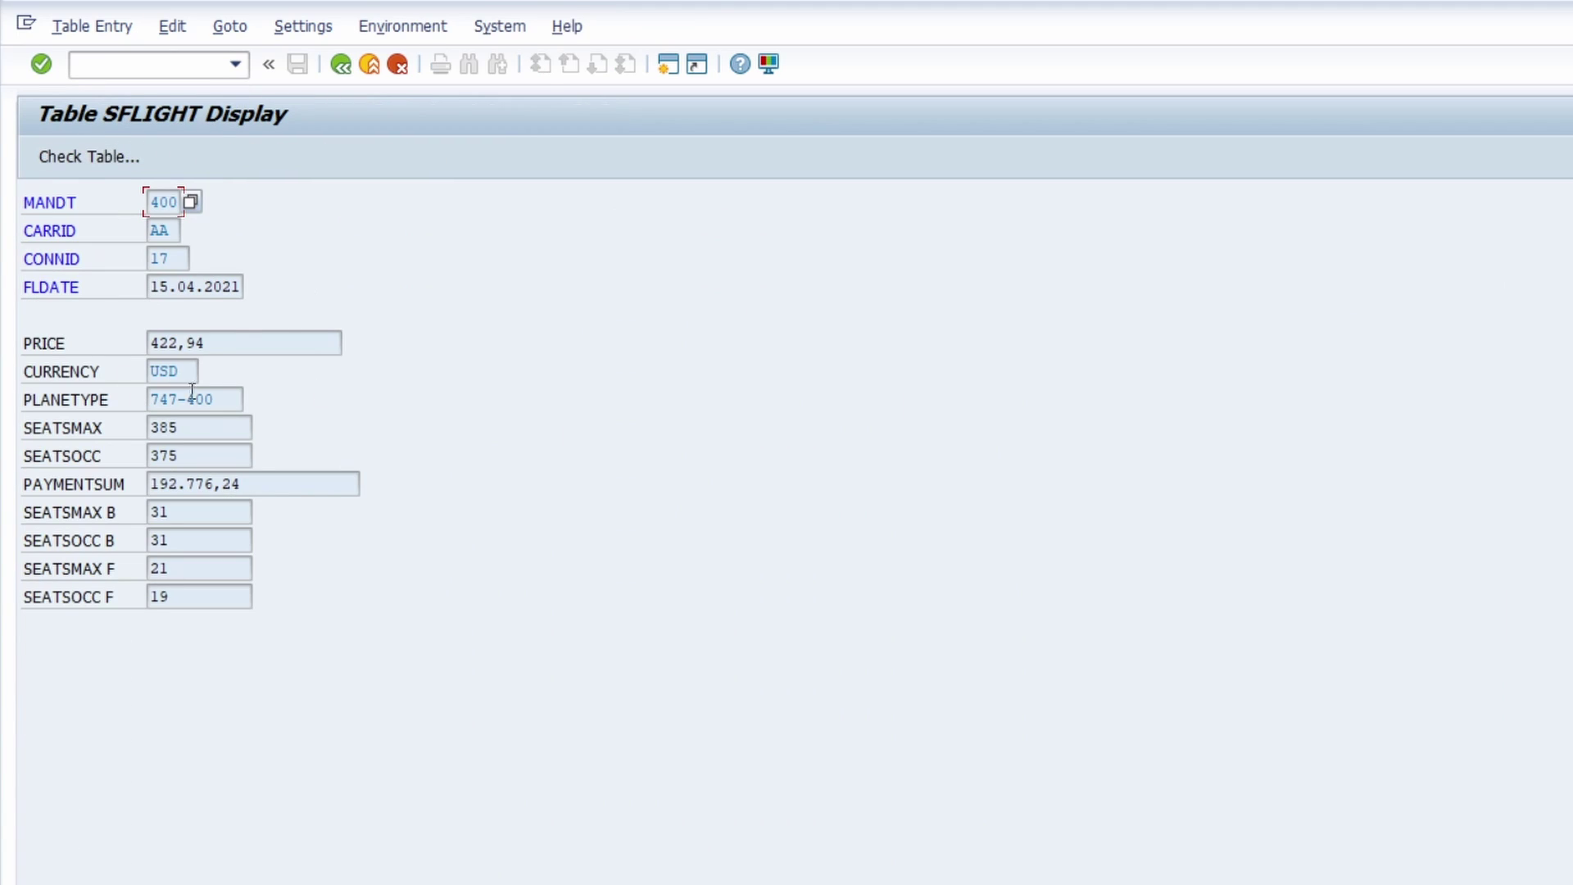
key("F3")
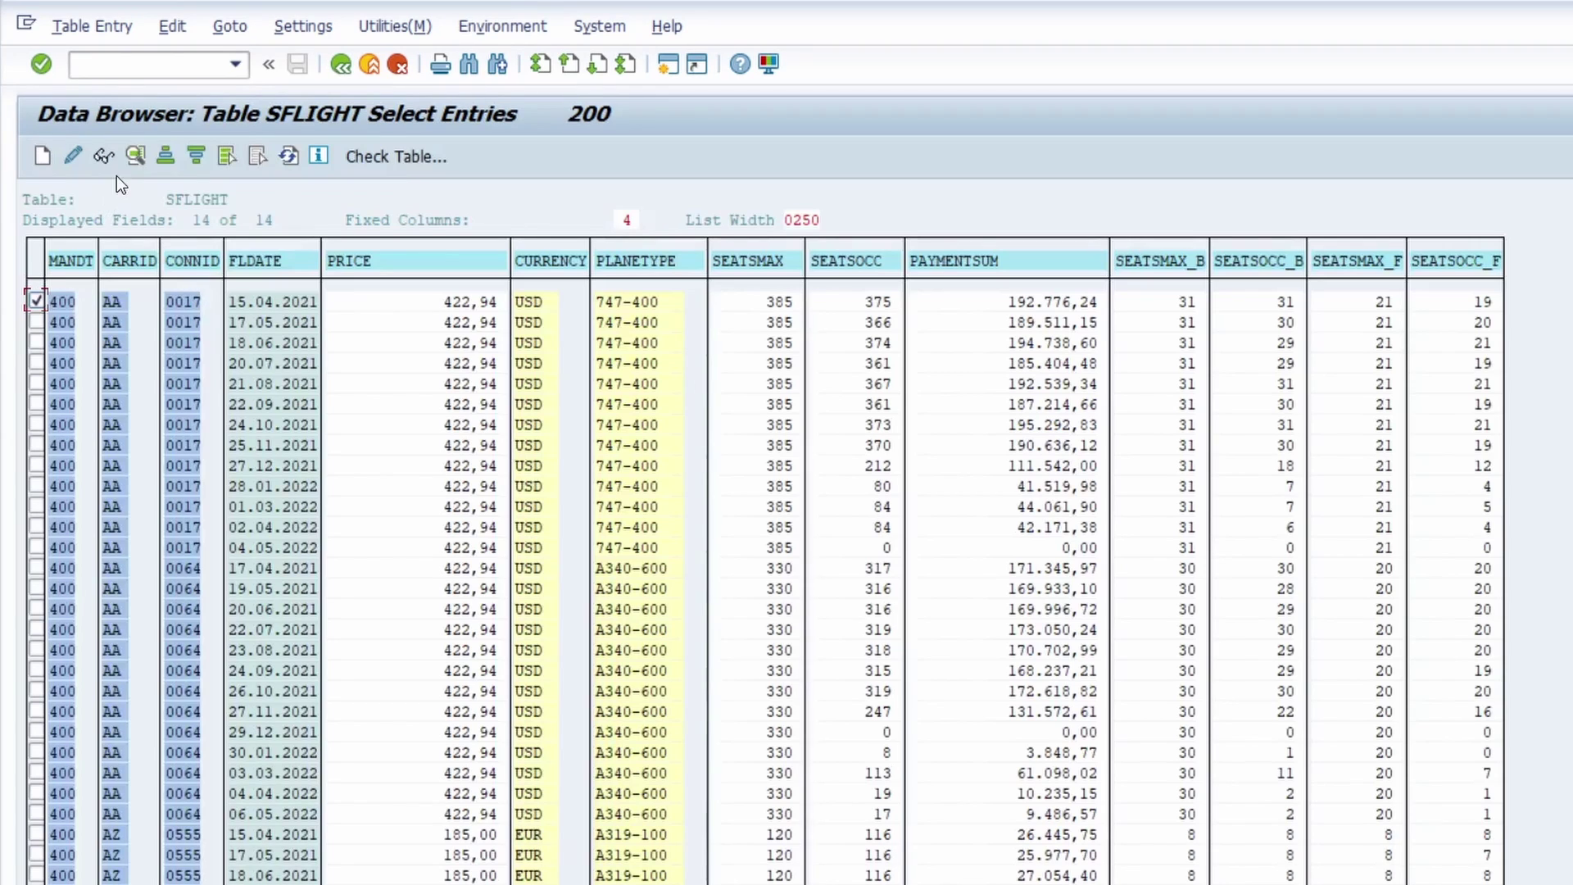
left_click(138, 154)
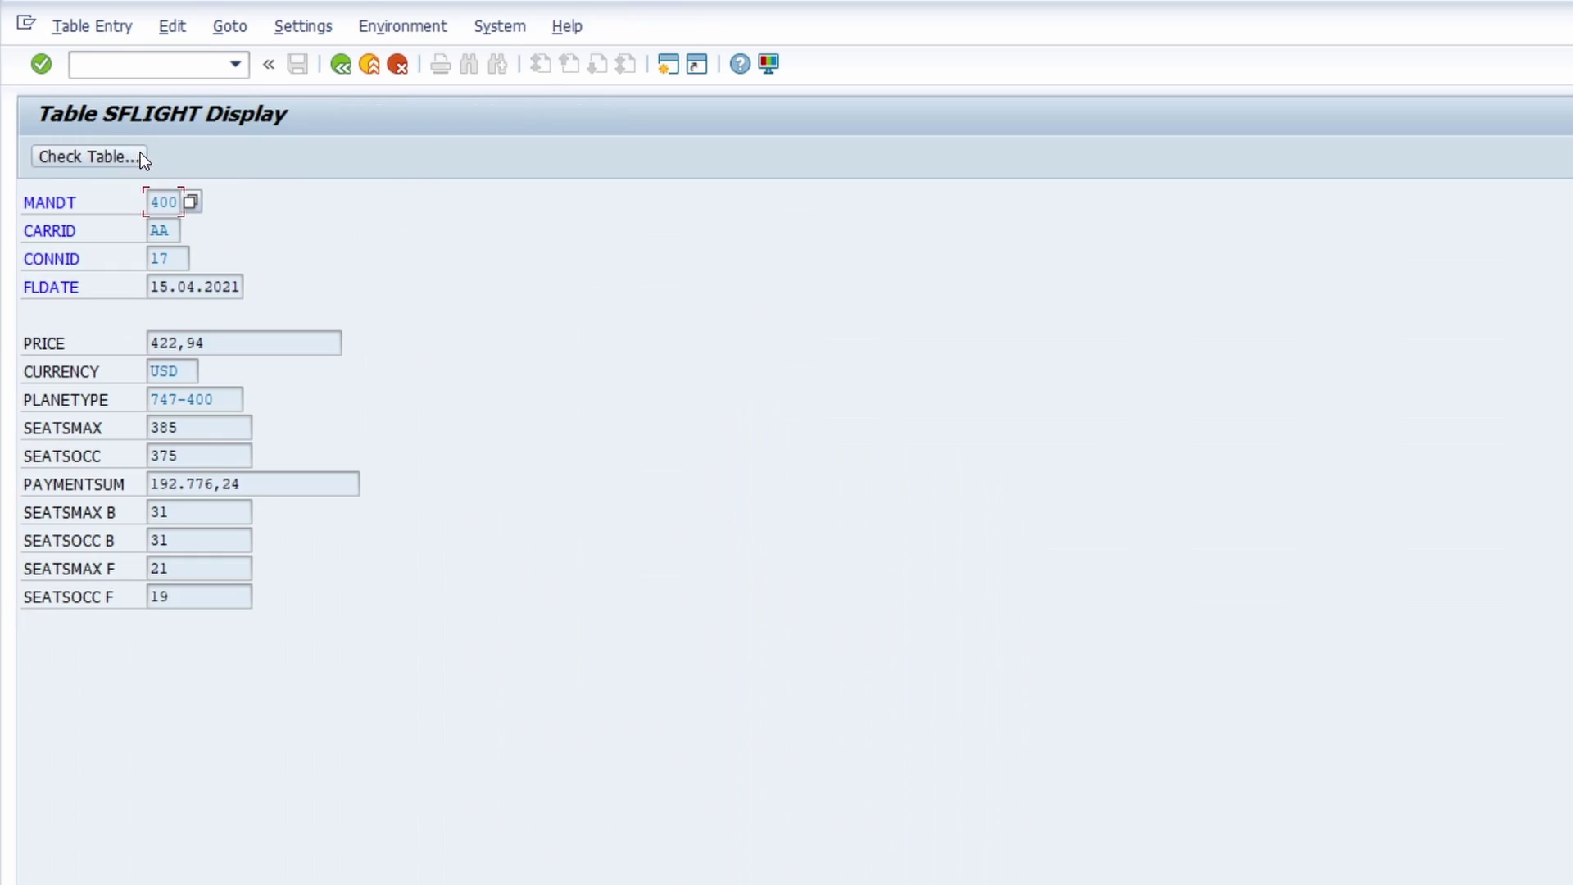
key("F3")
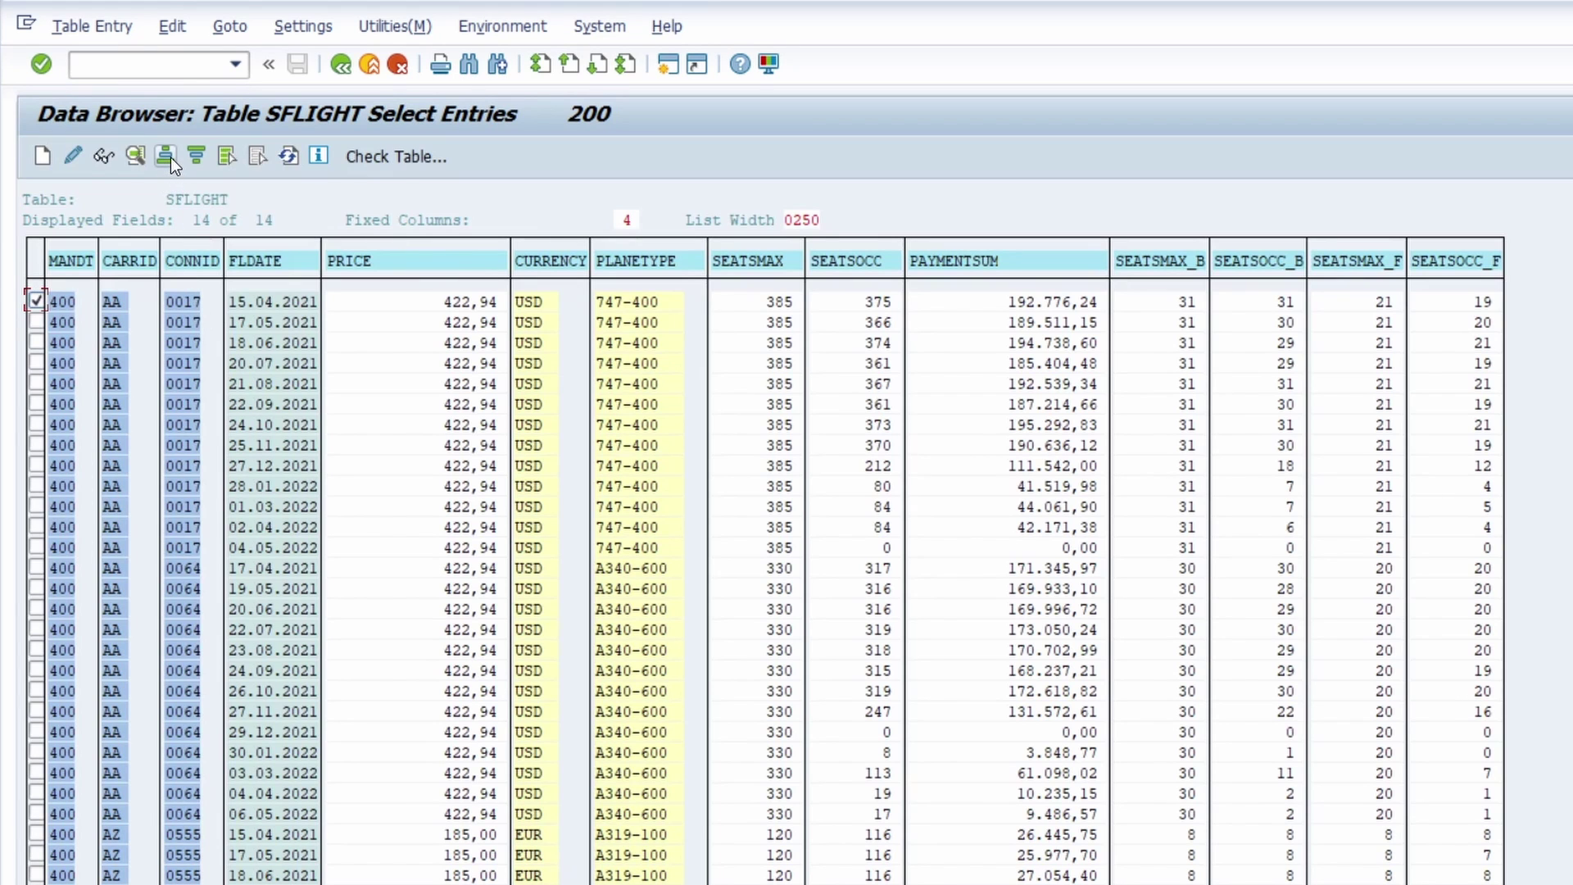
Step: Select all entries in the SFLIGHT list and clear the selection again
left_click(234, 154)
left_click(255, 156)
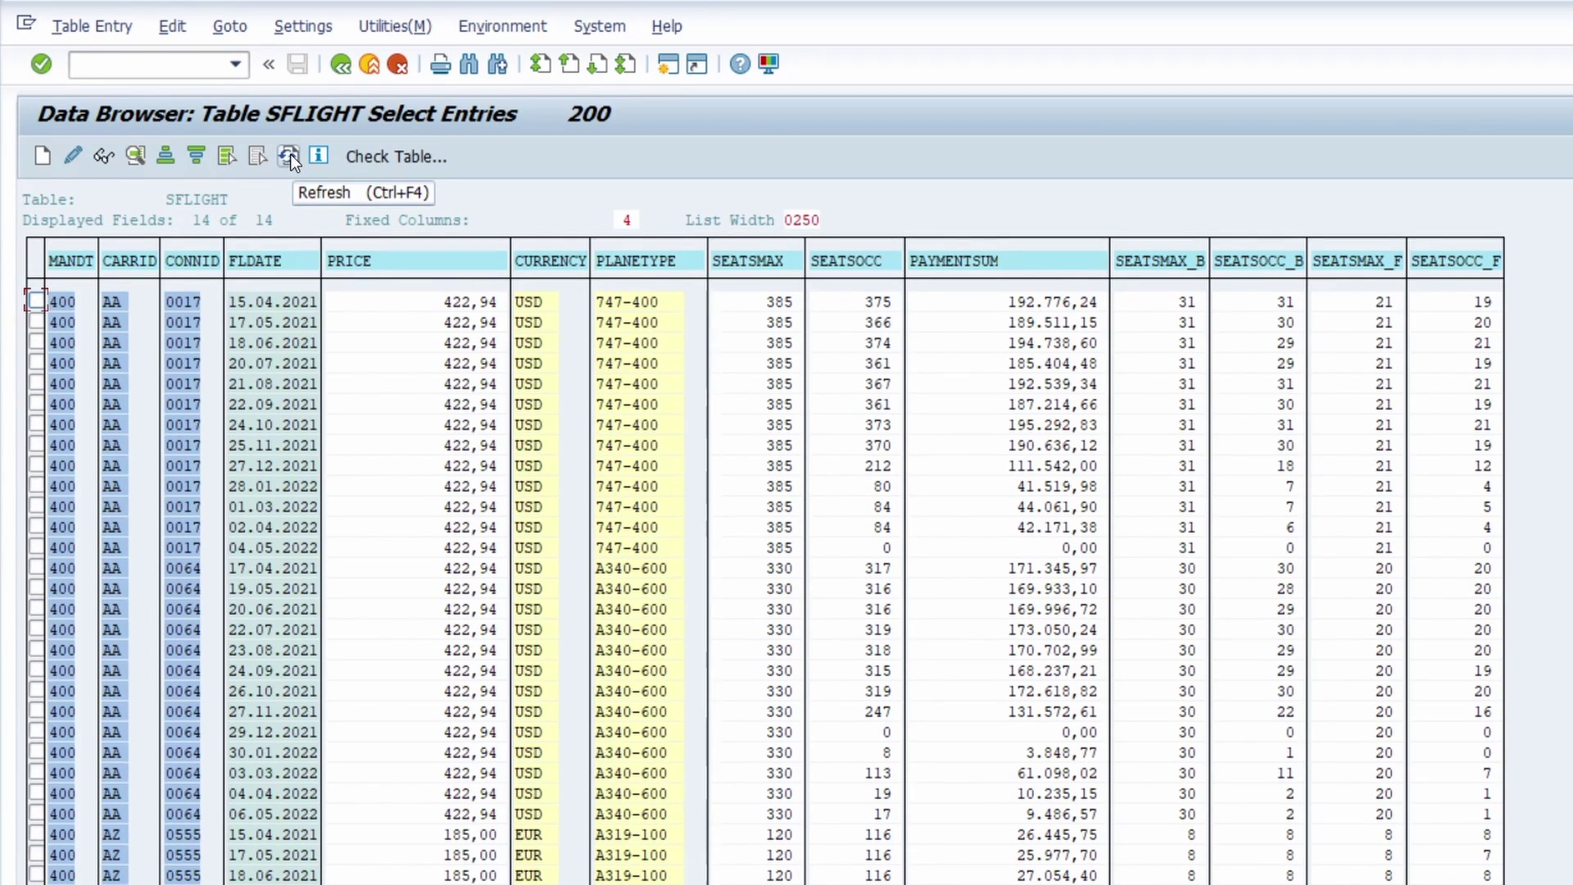
Step: Look up the check table entry for the first row's CARRID value AA and return to the SFLIGHT list
left_click(122, 303)
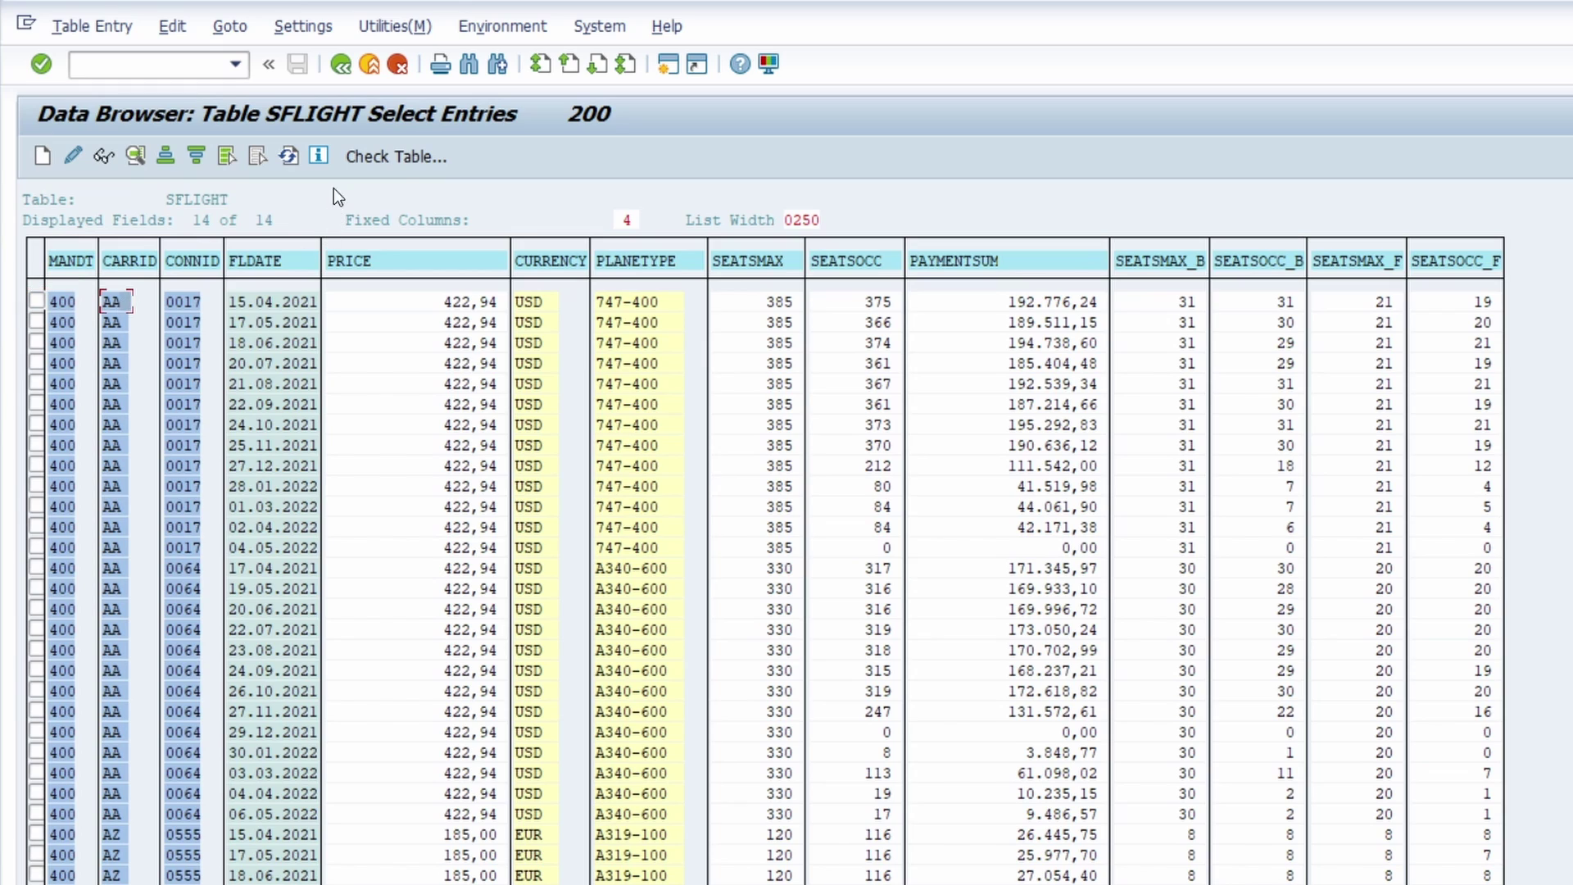
left_click(400, 155)
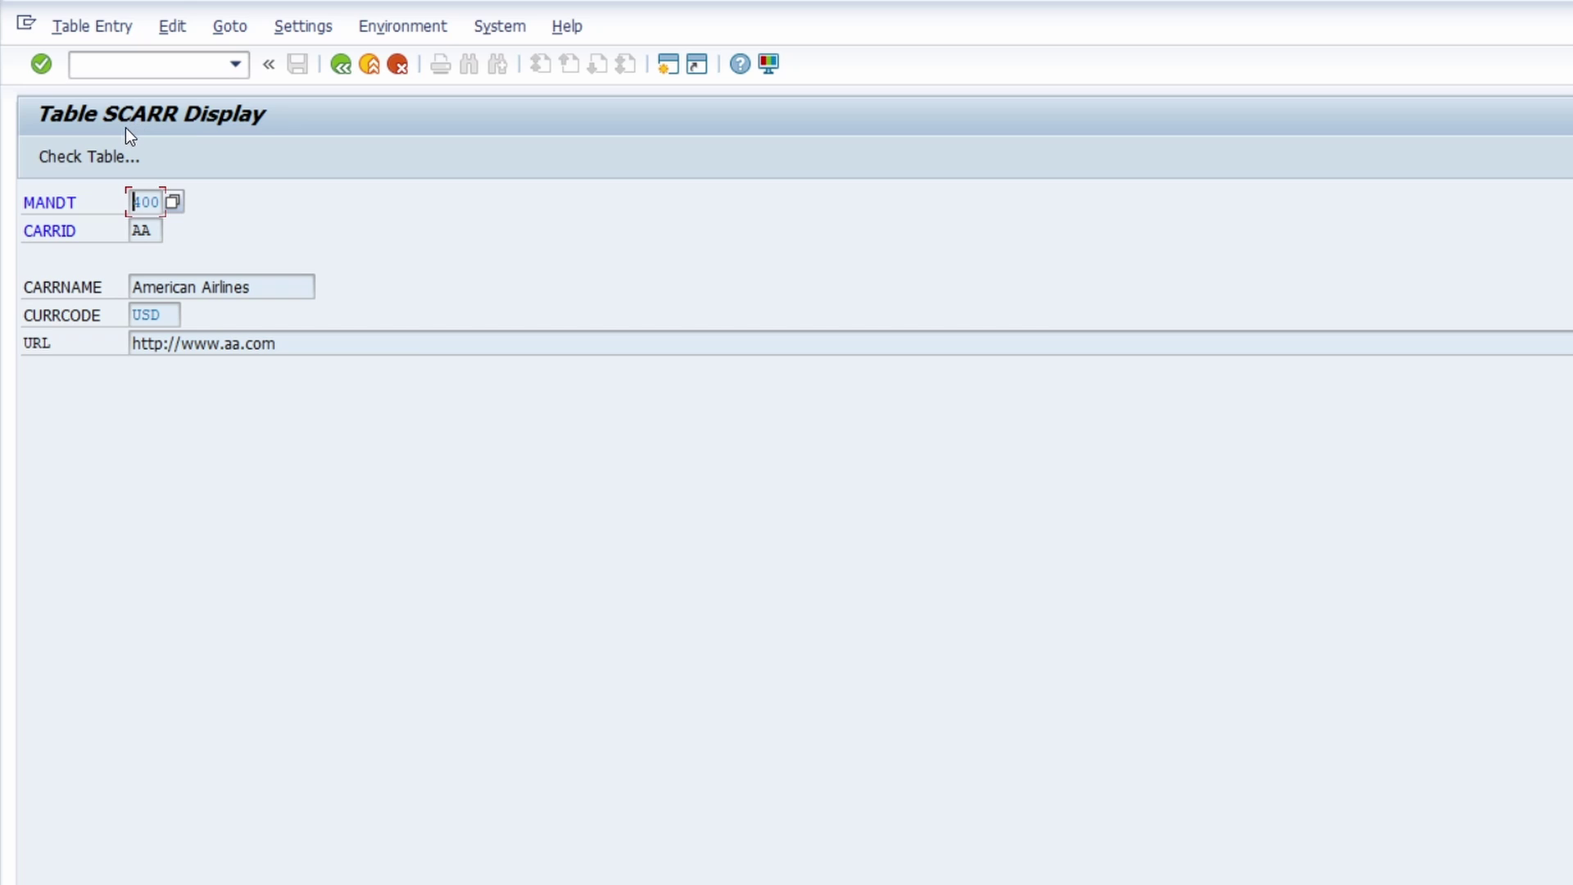
key("F3")
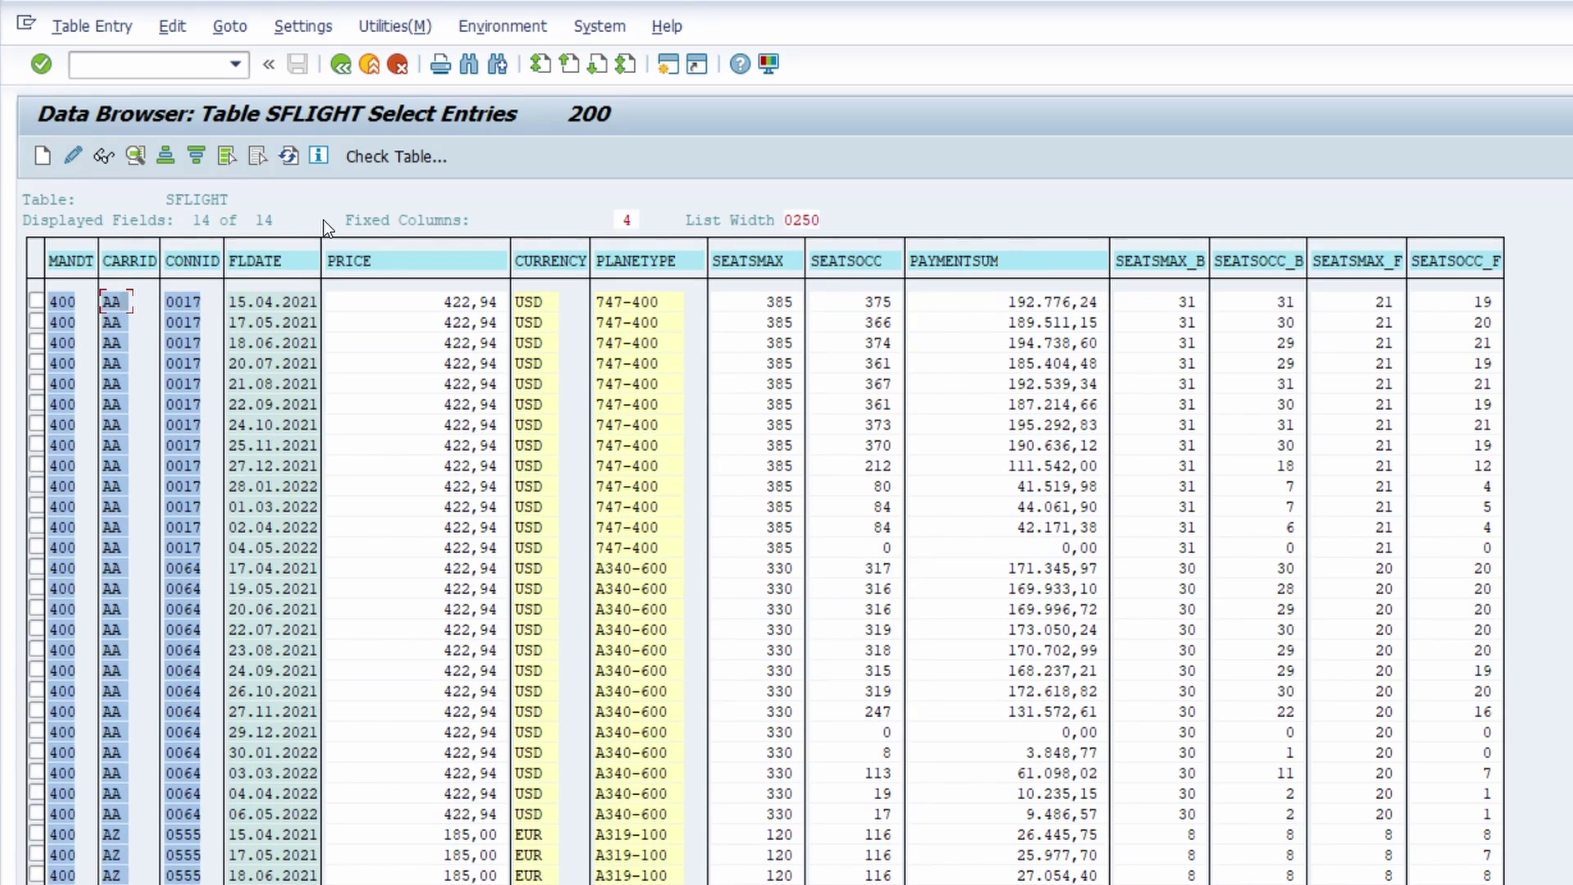
Step: Switch the Data Browser output format to ALV List in the user parameters
left_click(304, 27)
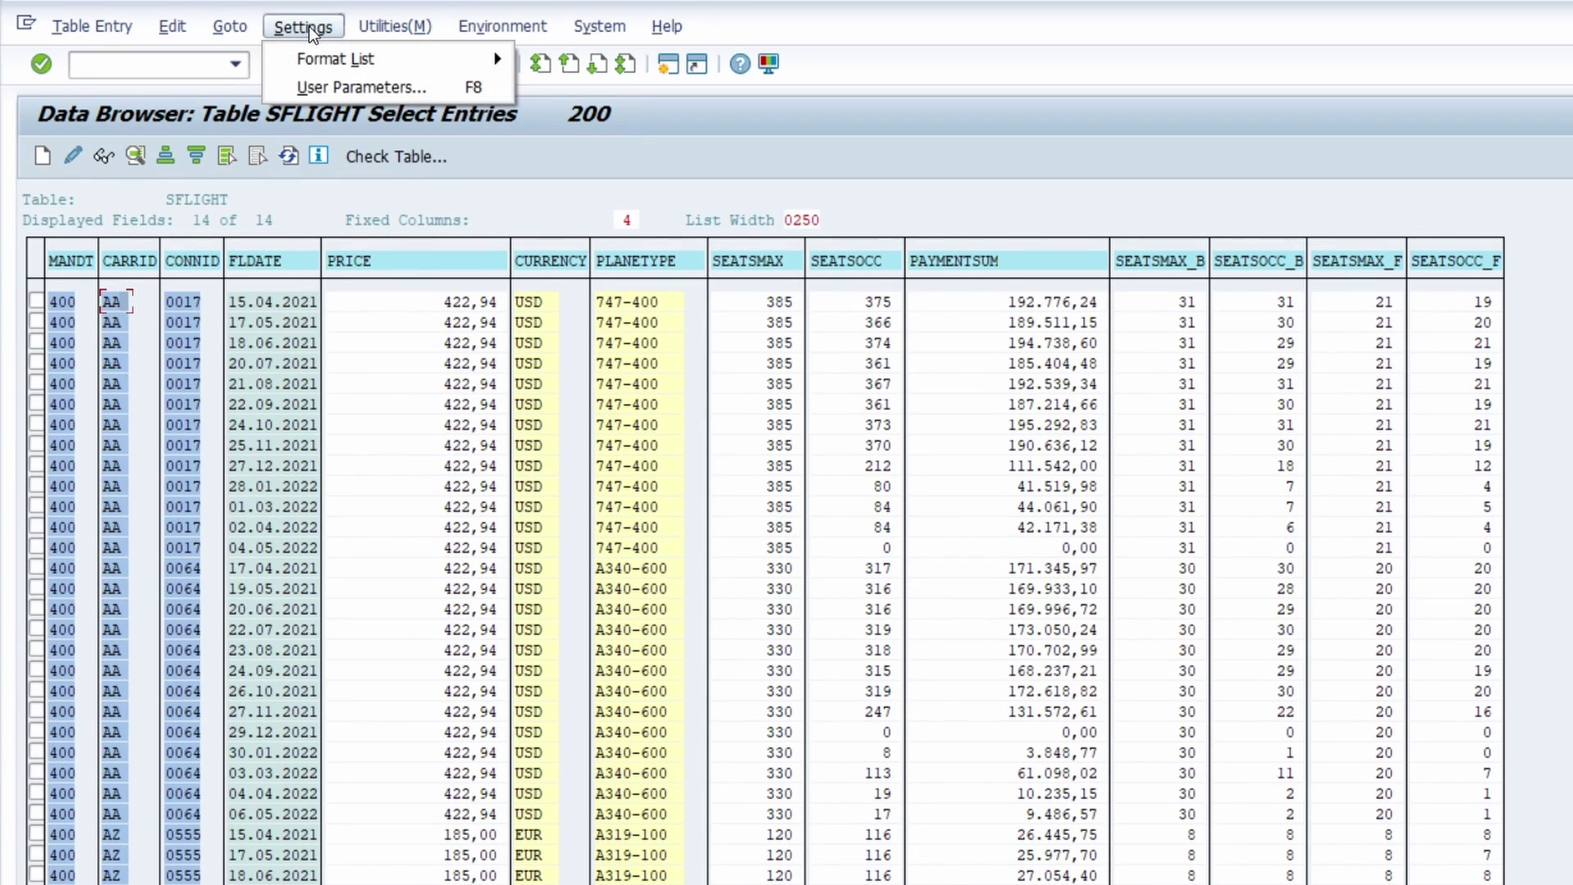
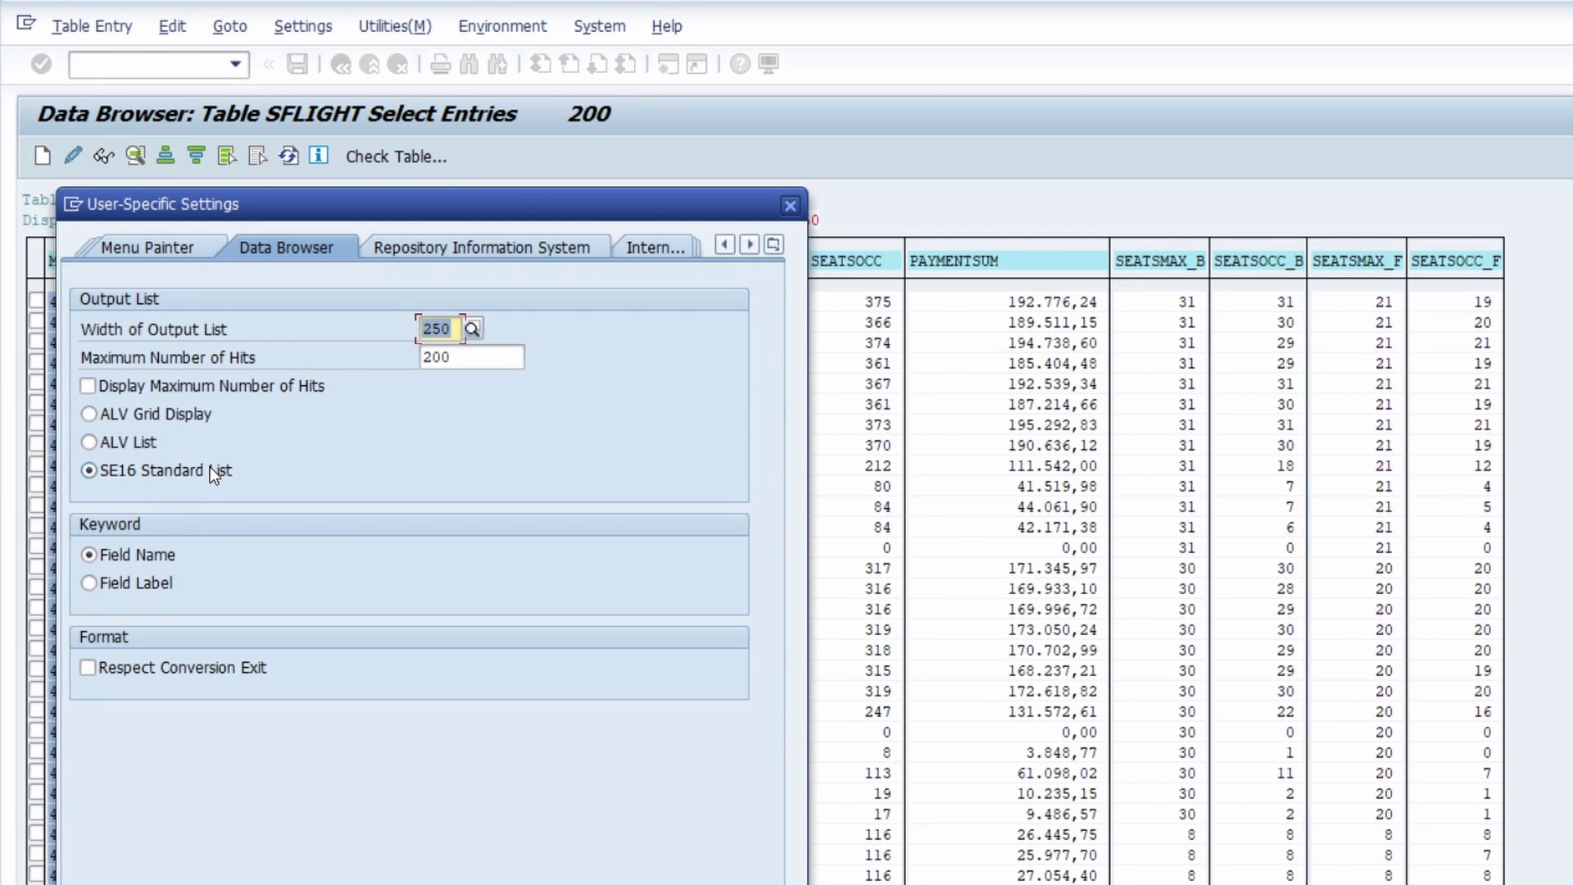
left_click(119, 446)
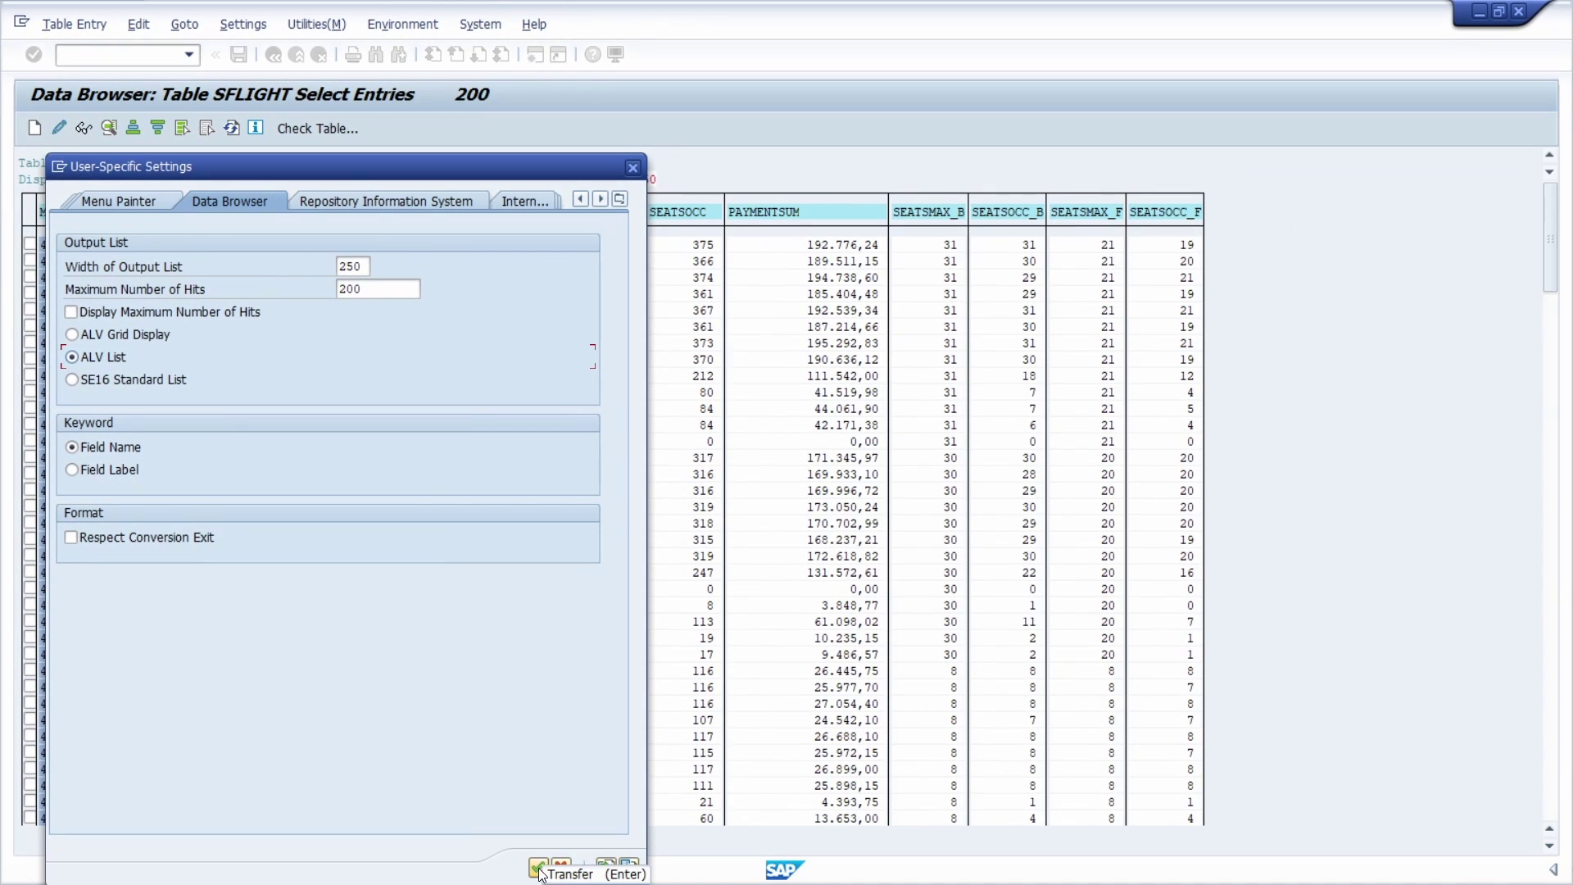
left_click(545, 870)
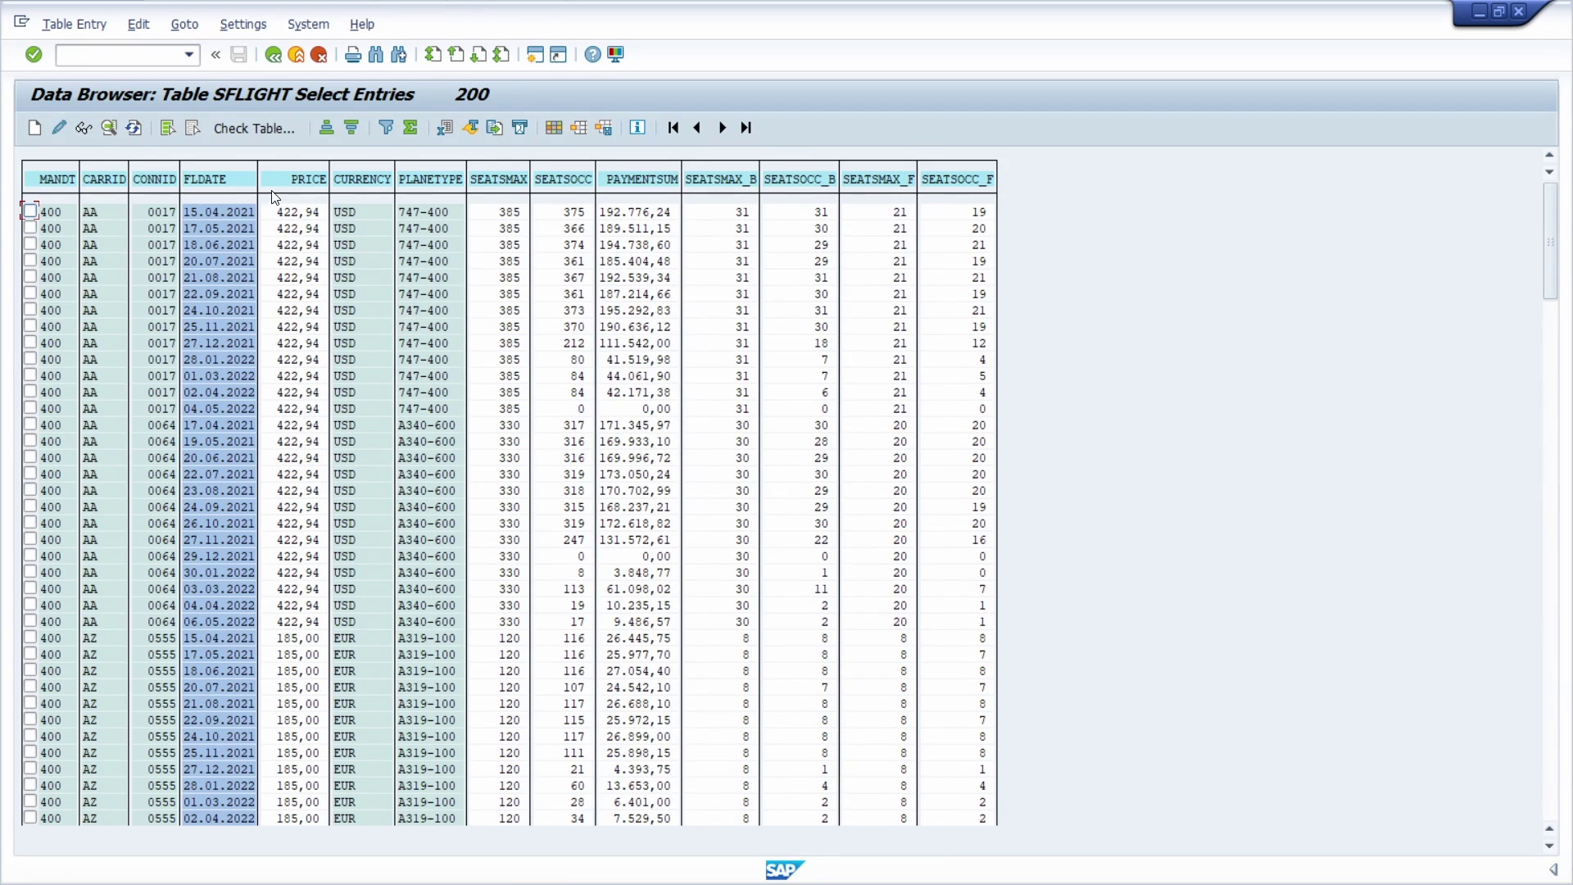
Step: Set the Data Browser output format to ALV Grid Display in the user parameters
left_click(244, 24)
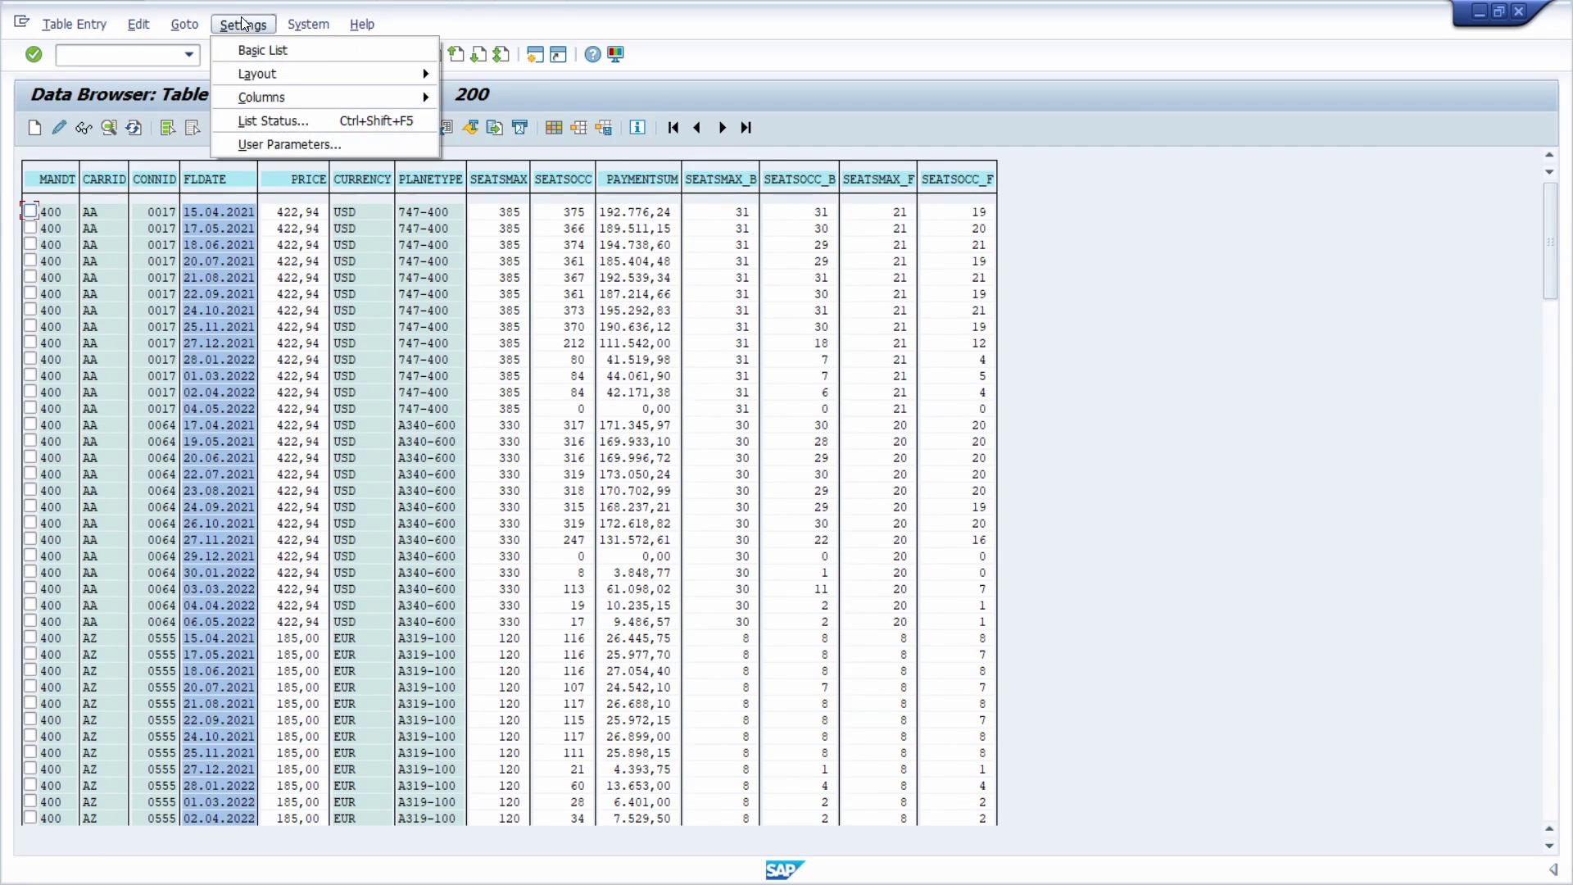
left_click(280, 145)
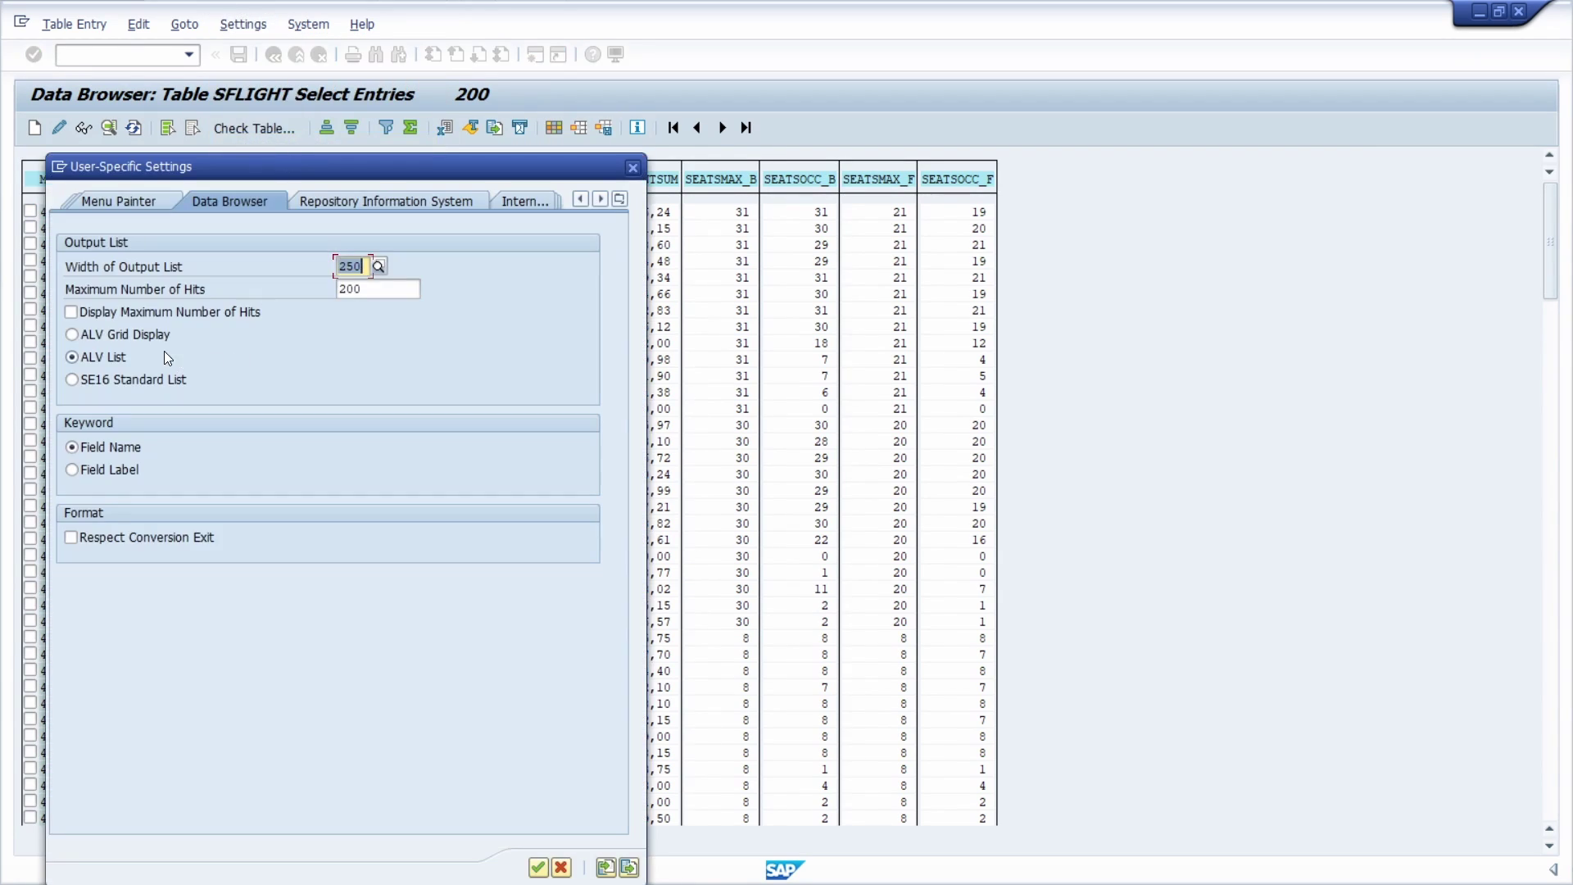
left_click(99, 340)
left_click(538, 867)
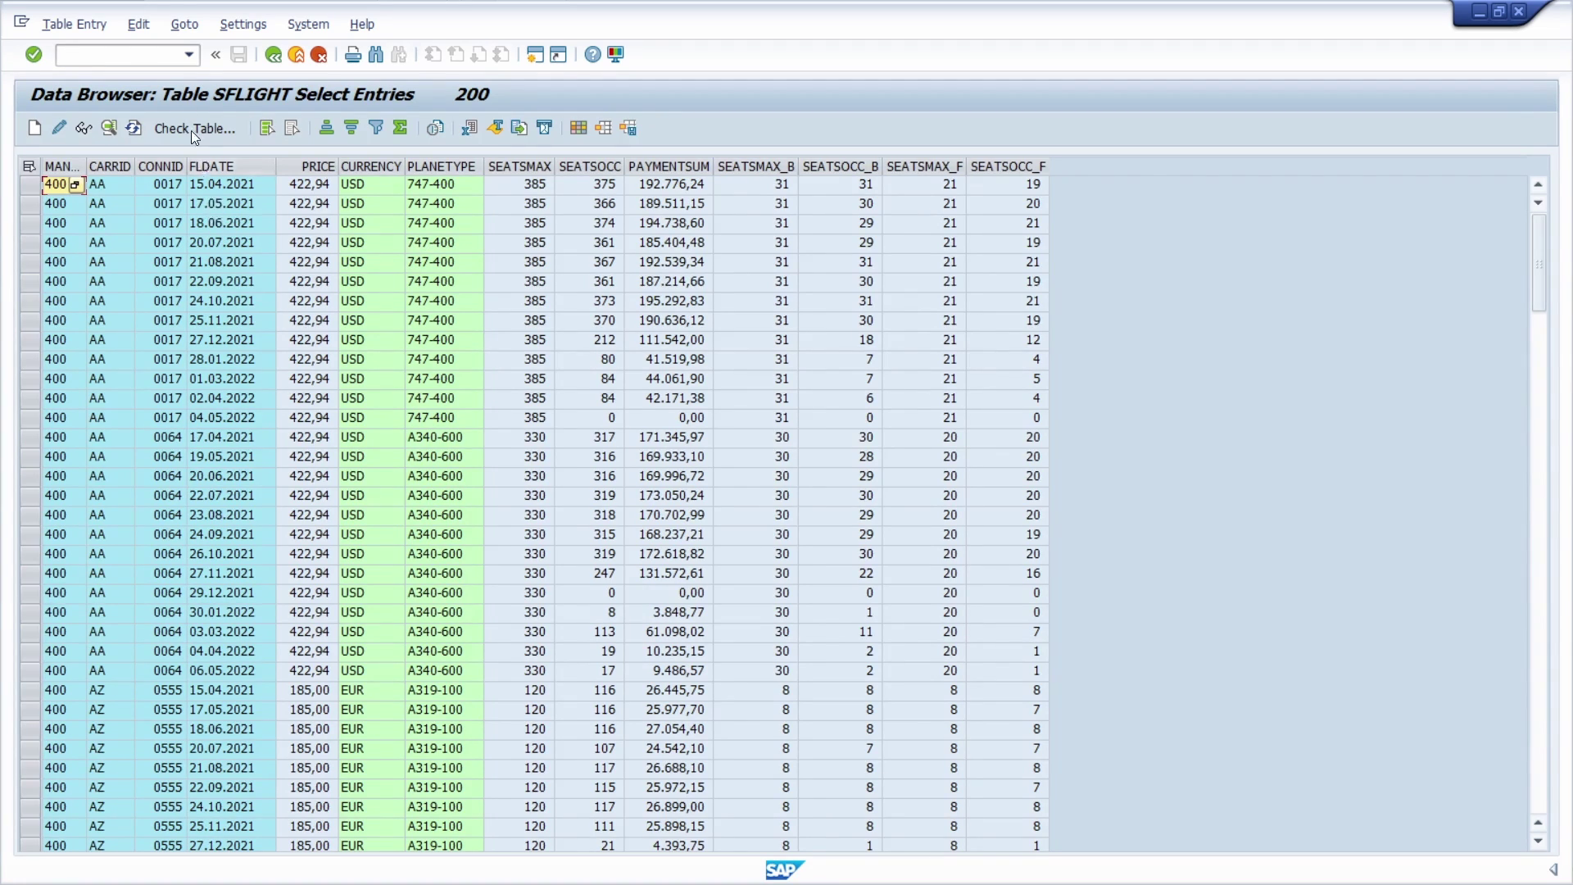
Step: Enable Display Maximum Number of Hits in the user parameters and apply it to the SFLIGHT list
left_click(232, 27)
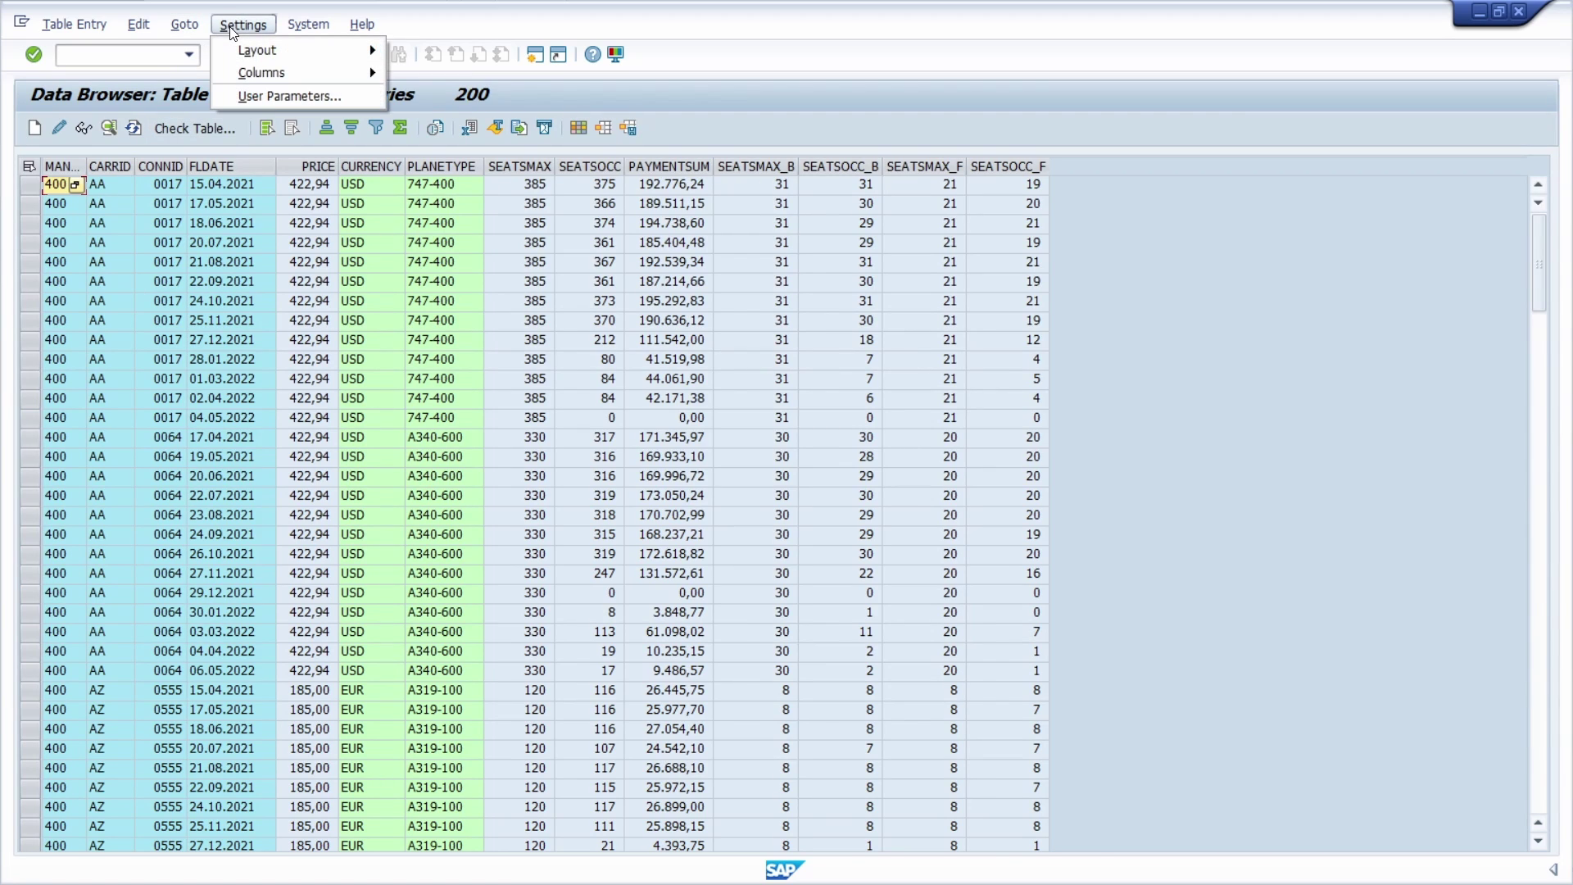
left_click(253, 100)
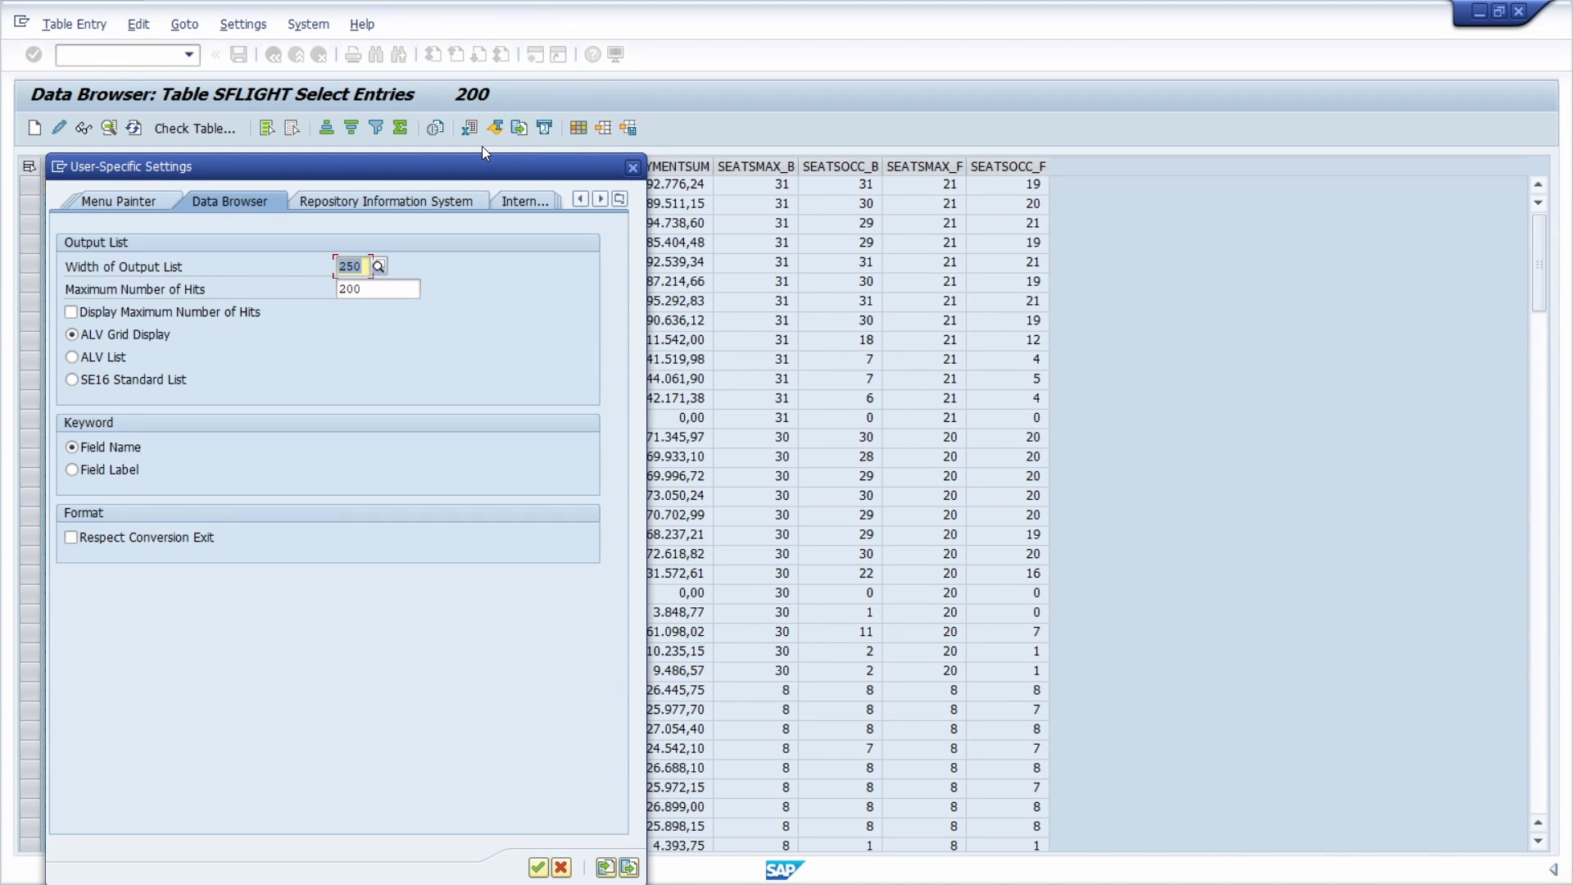
left_click(71, 312)
left_click(538, 867)
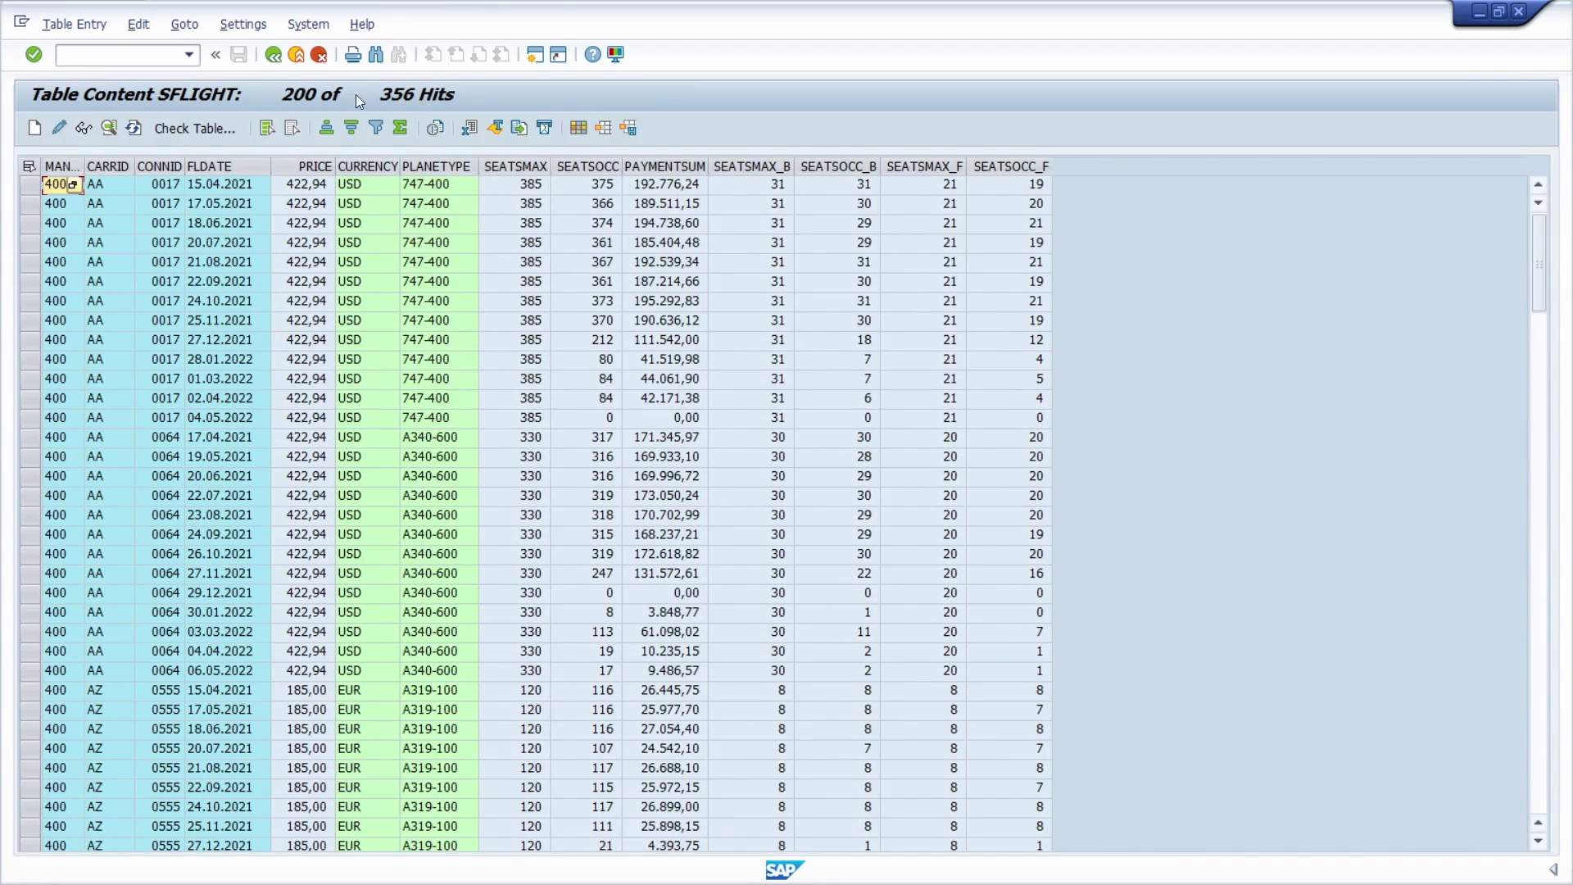
Step: Set the Width of Output List to 500 in the Data Browser user parameters and confirm the settings
left_click(238, 24)
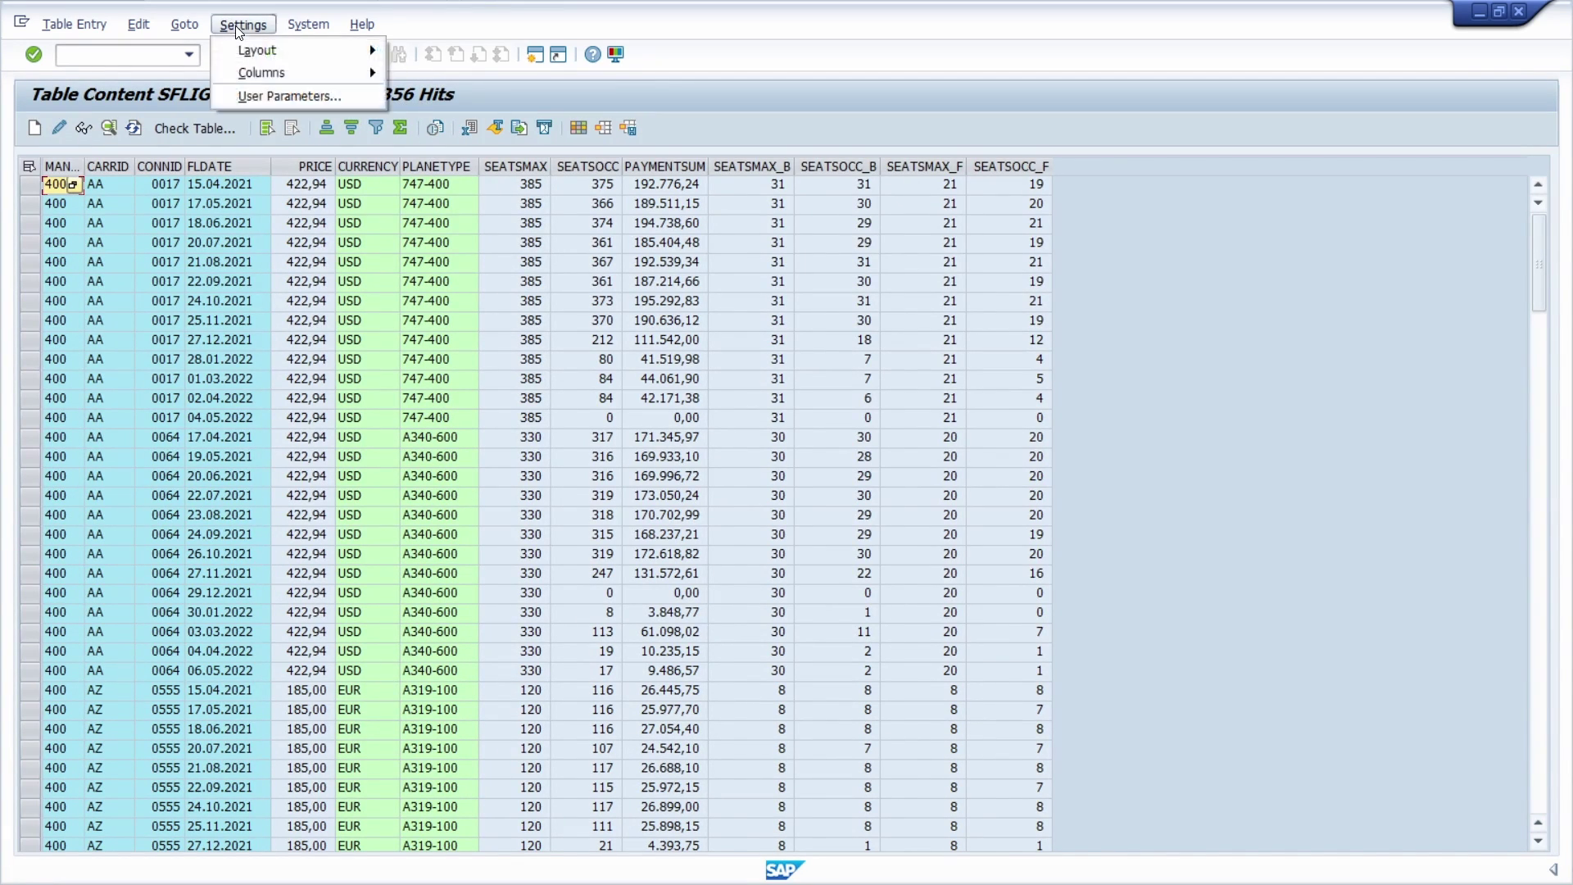
left_click(276, 99)
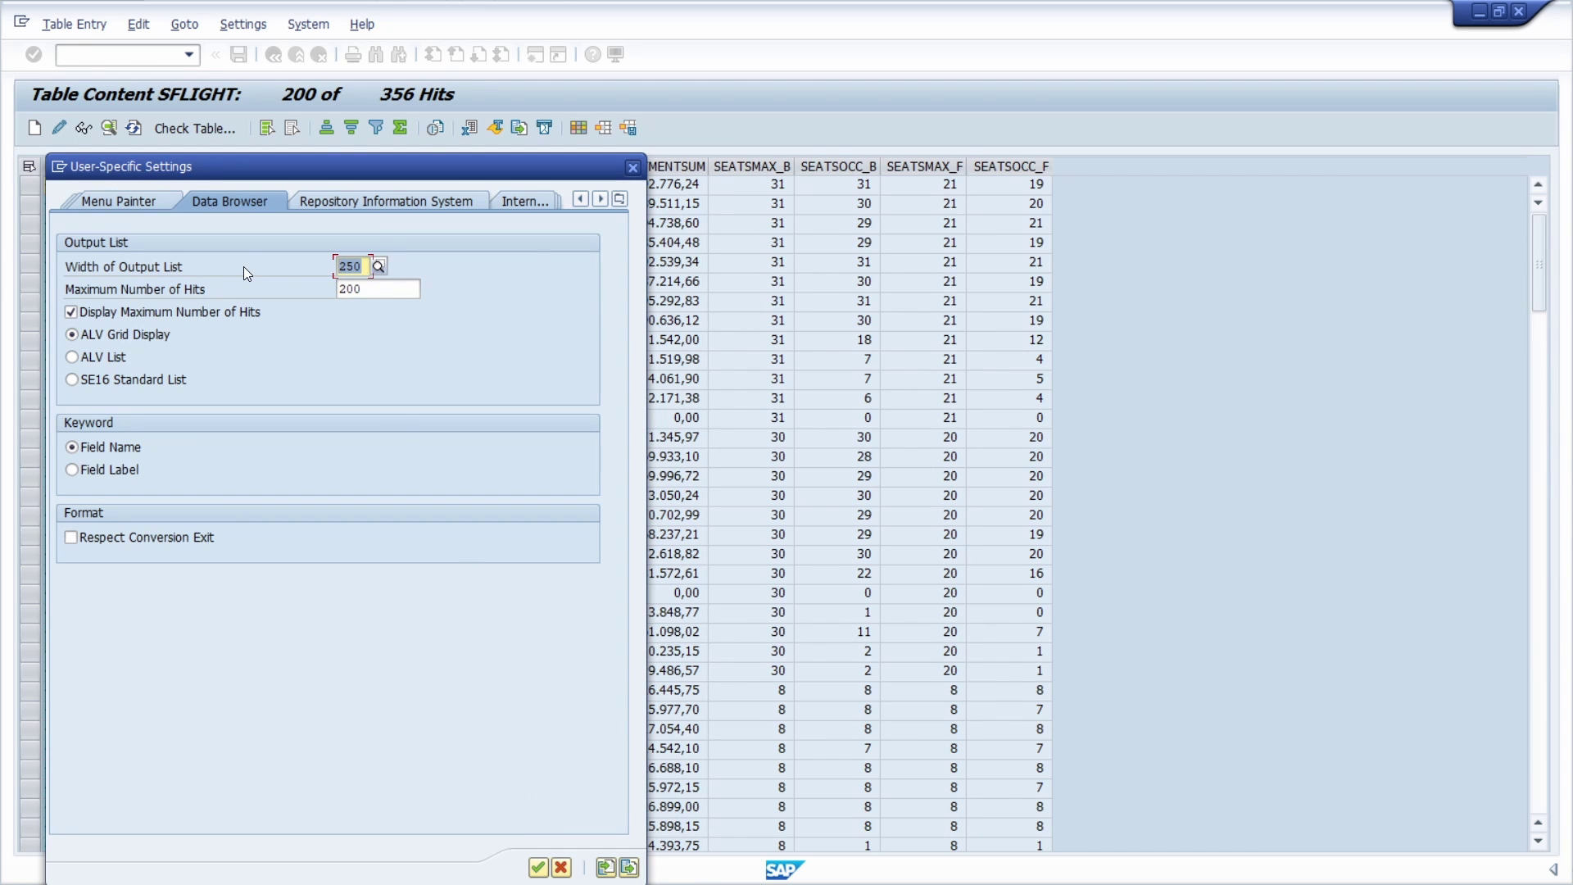
type("500")
left_click(538, 867)
Step: Return to the initial screen, reopen the SFLIGHT selection screen, and check the Width of Output List default
left_click(274, 55)
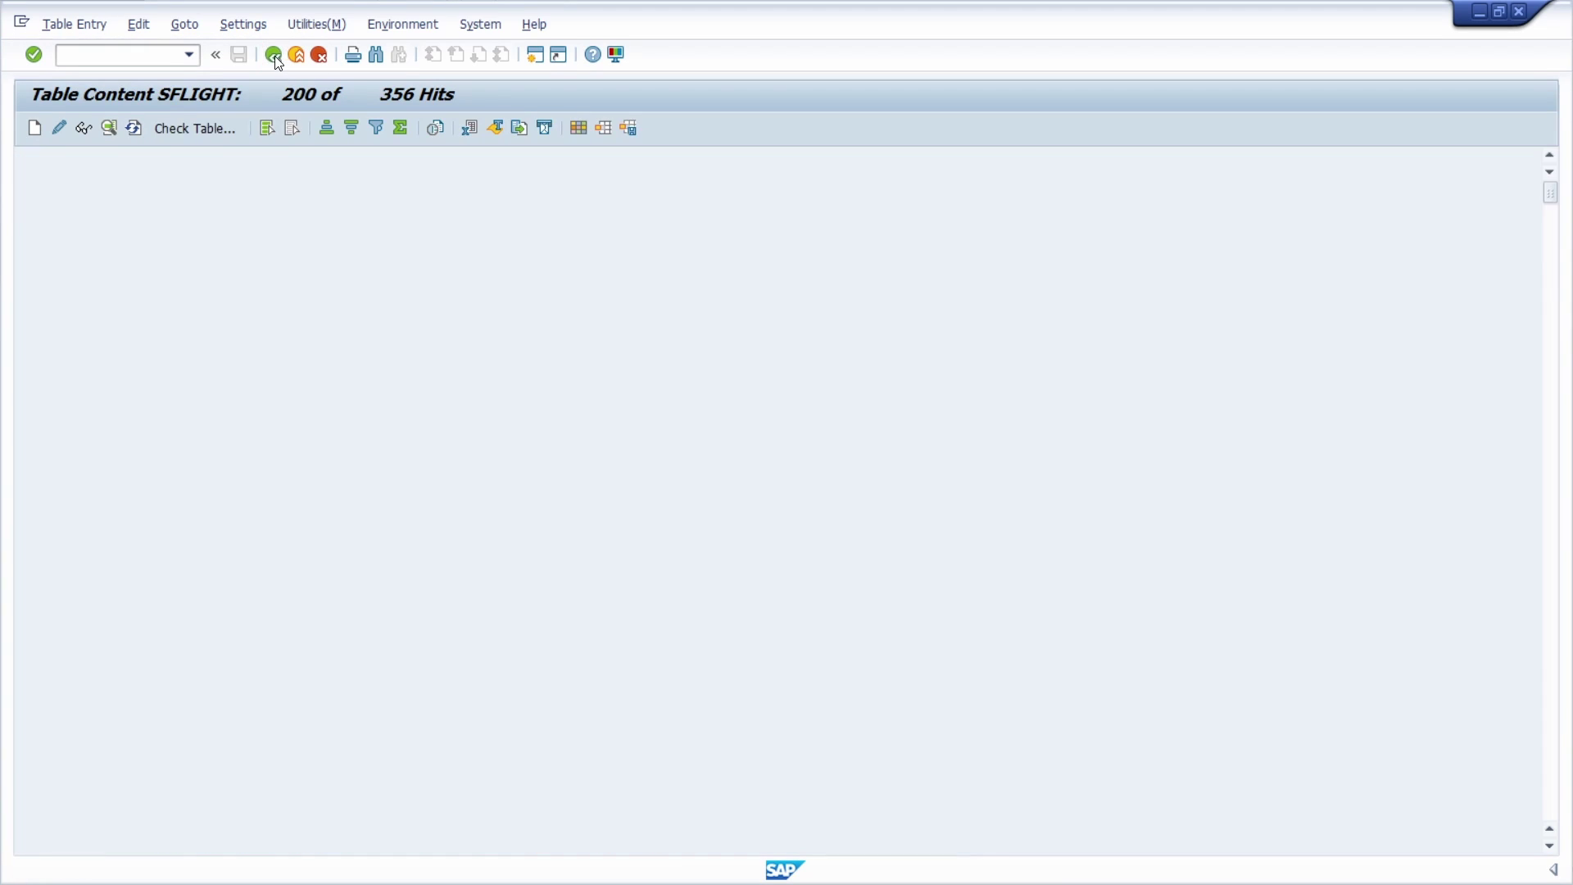
left_click(273, 55)
left_click(274, 55)
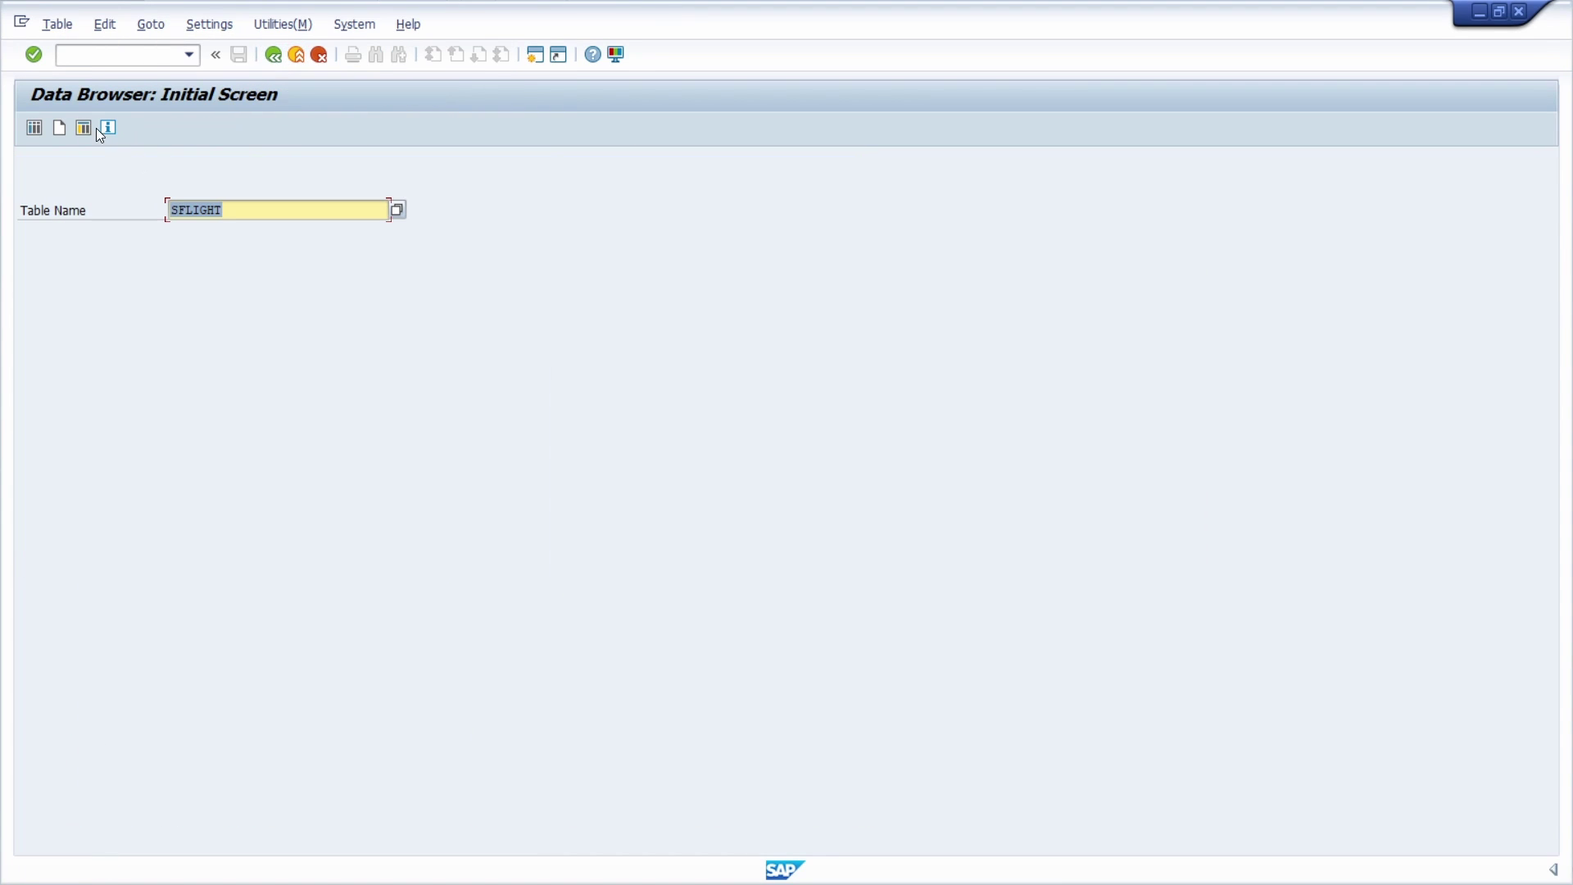
left_click(37, 127)
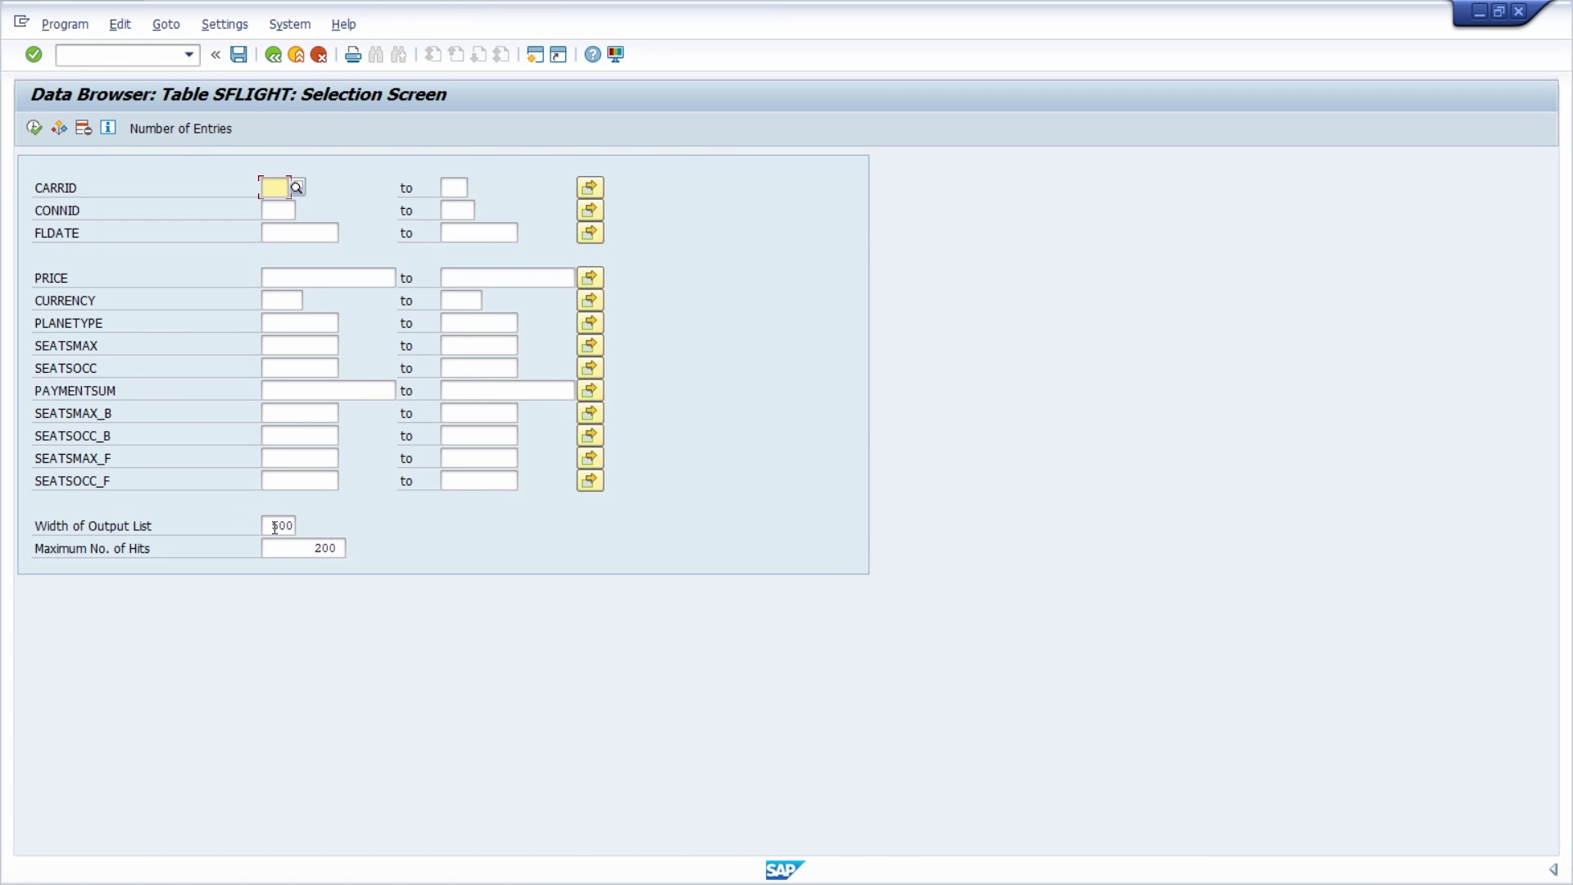
left_click_drag(154, 525, 34, 529)
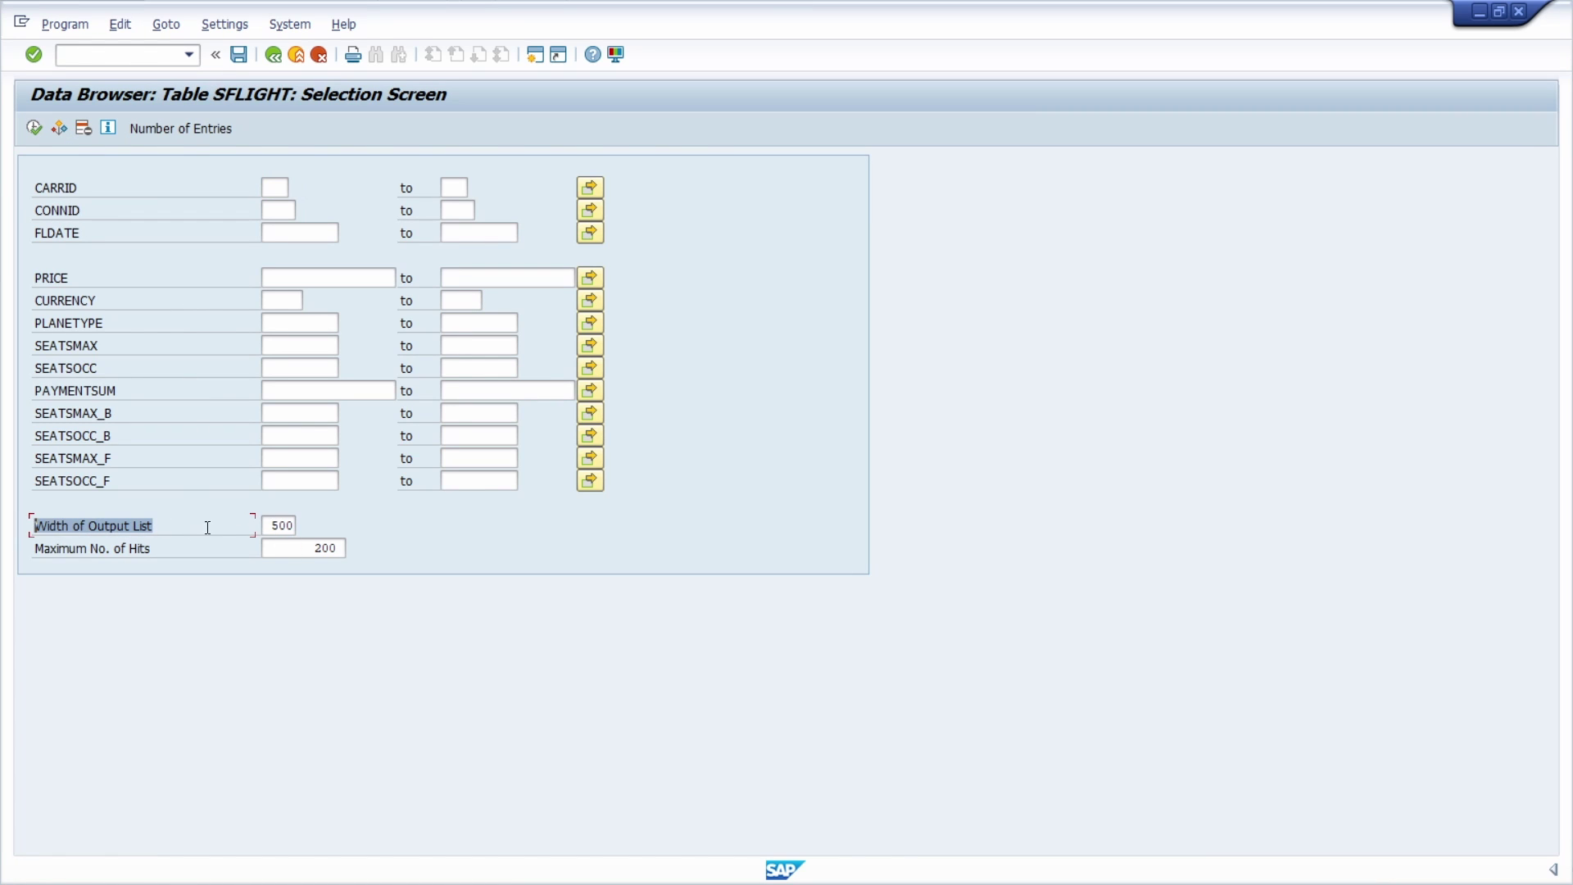
left_click_drag(264, 525, 351, 523)
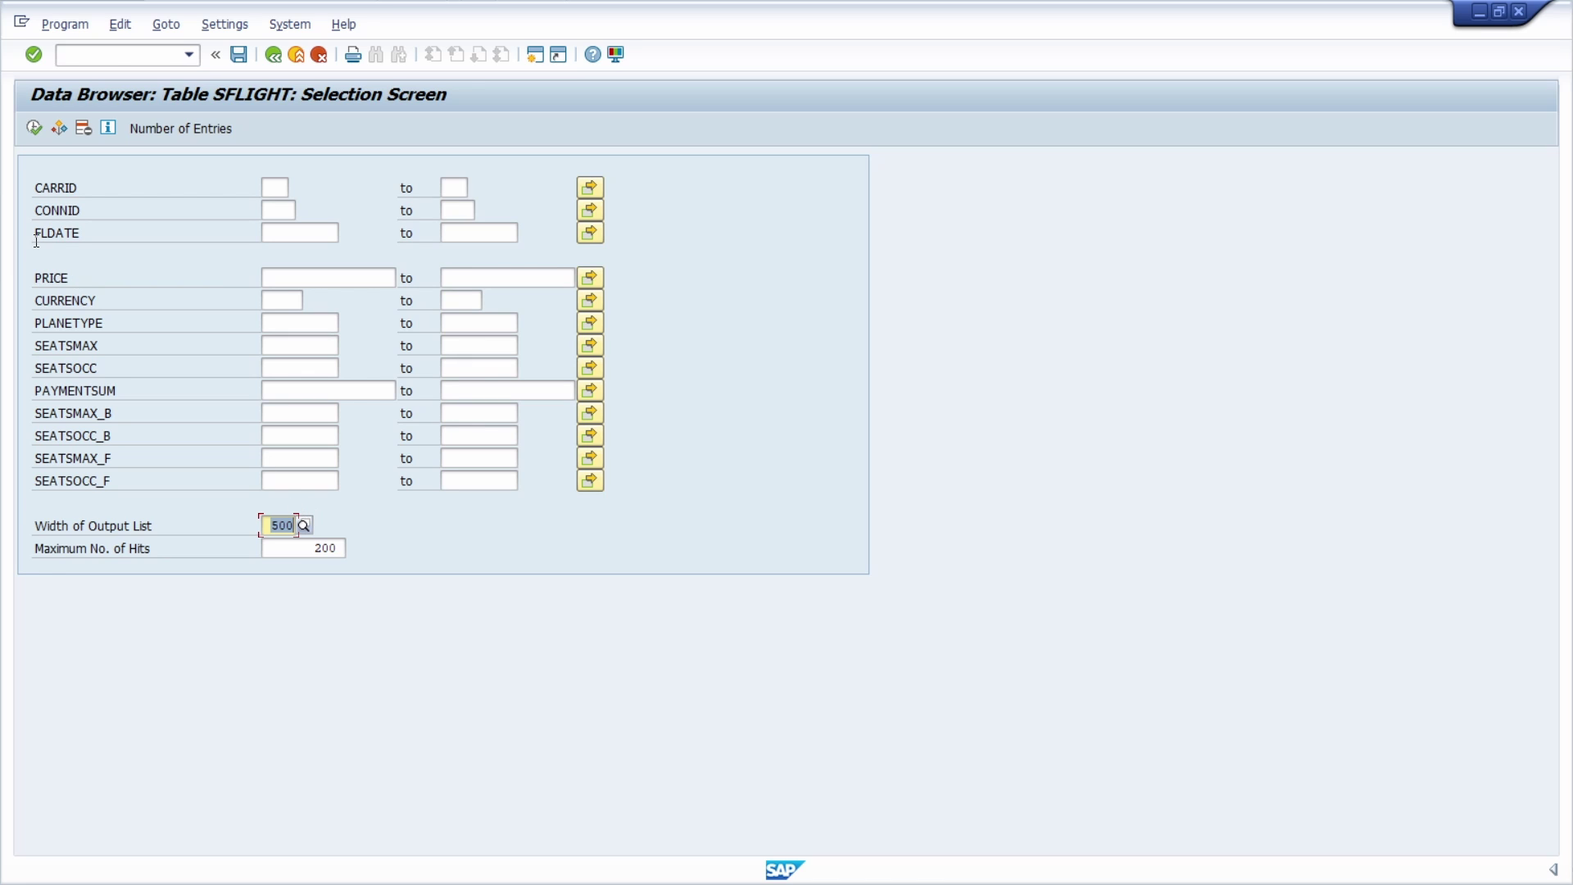
Step: Execute the SFLIGHT selection and set the Data Browser keyword to Field Label in the user parameters
left_click(33, 127)
left_click(244, 23)
left_click(255, 96)
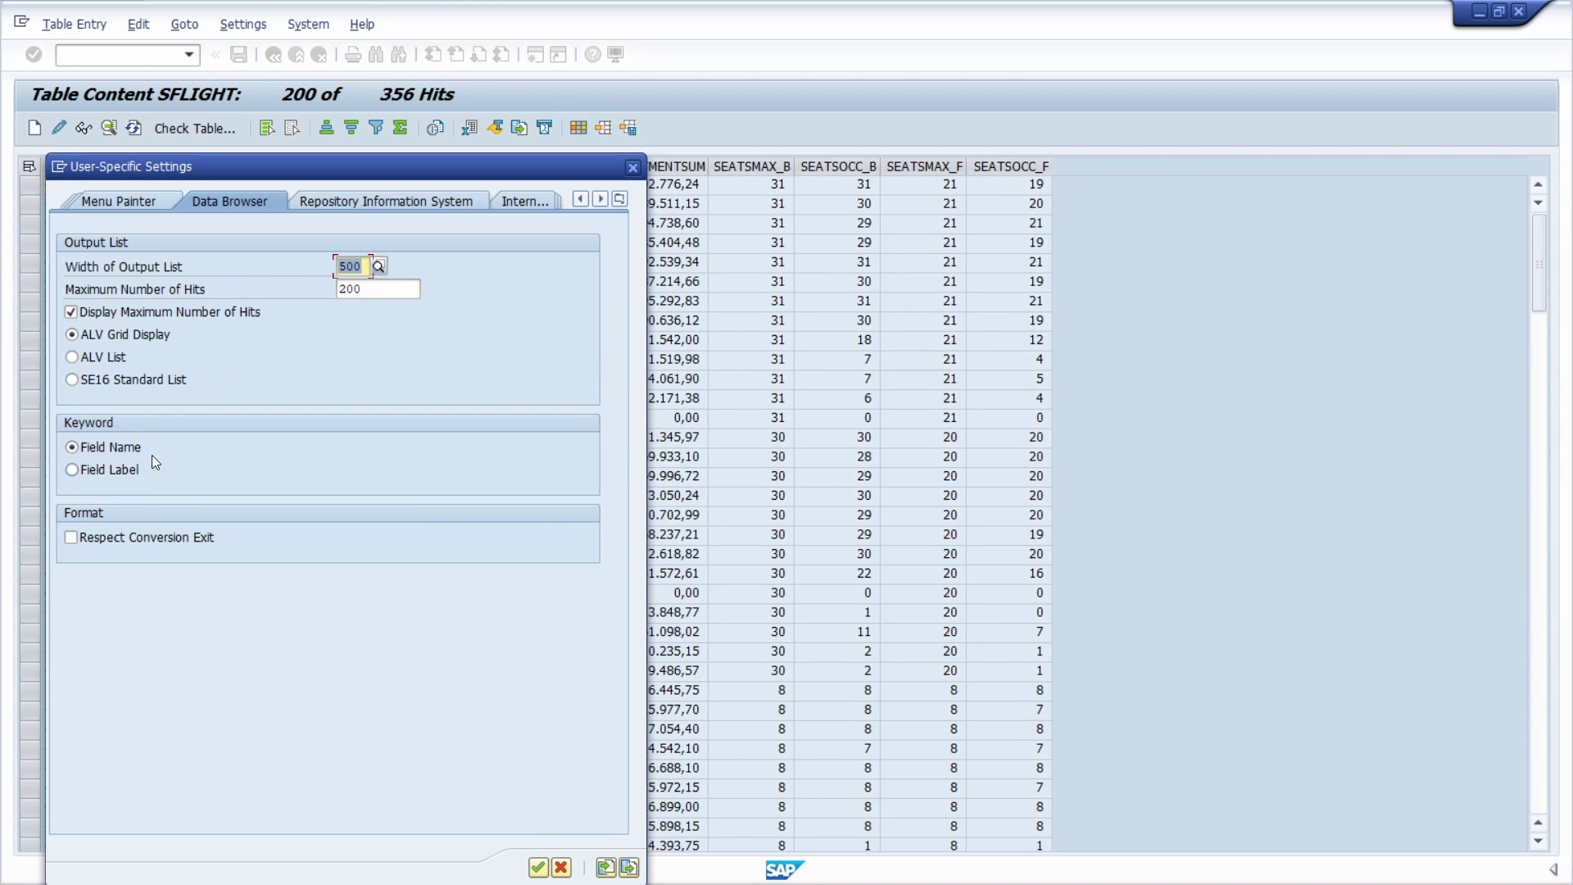
left_click_drag(220, 164, 258, 200)
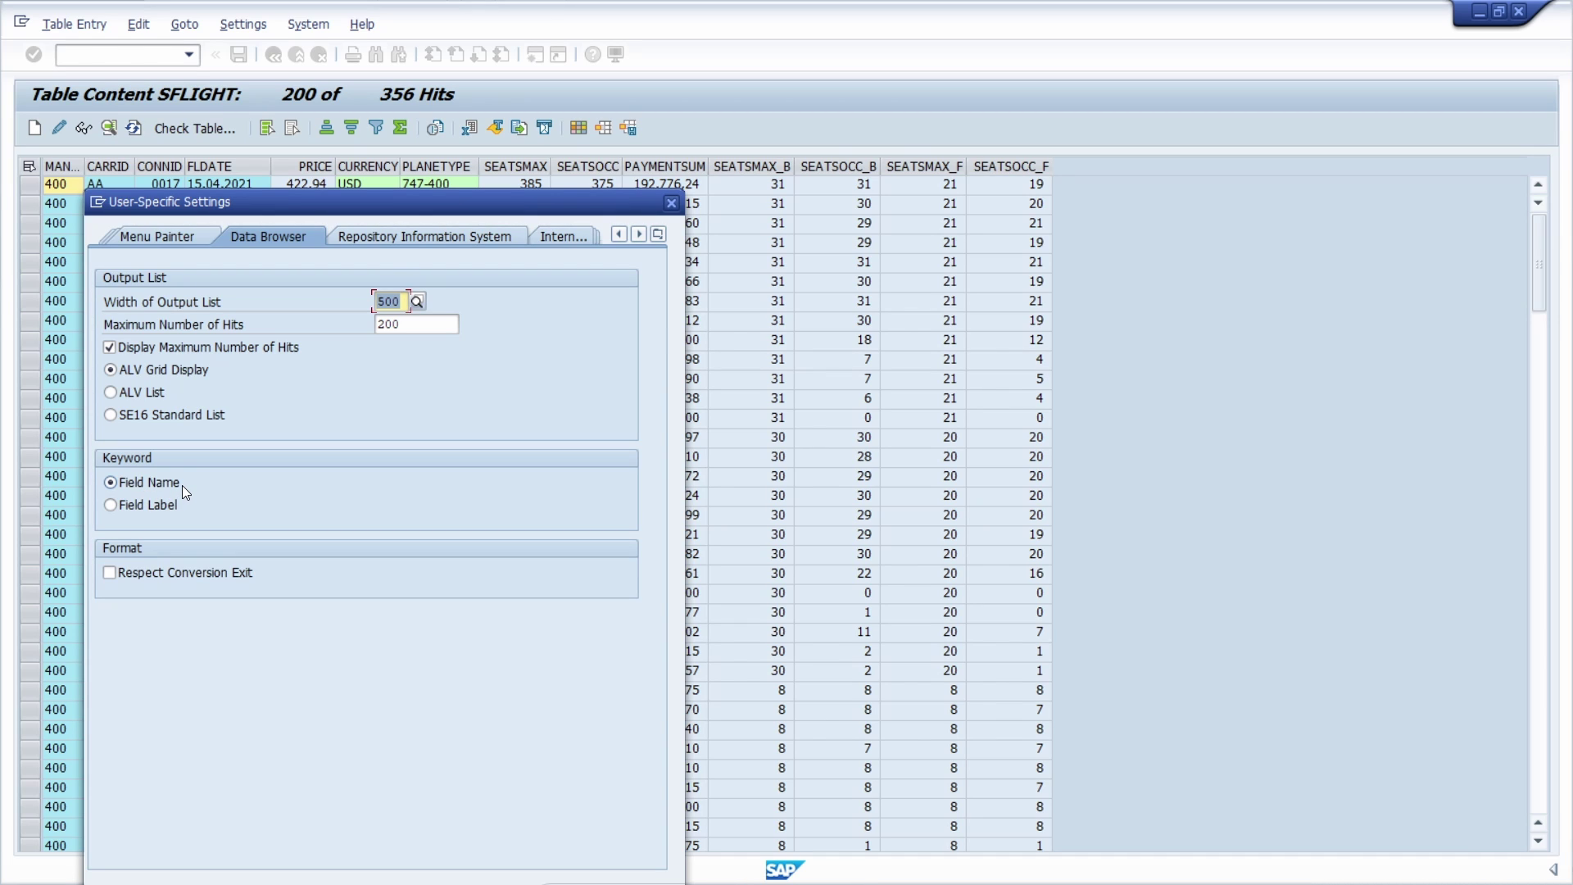
left_click(113, 505)
left_click_drag(398, 202, 404, 143)
left_click(578, 847)
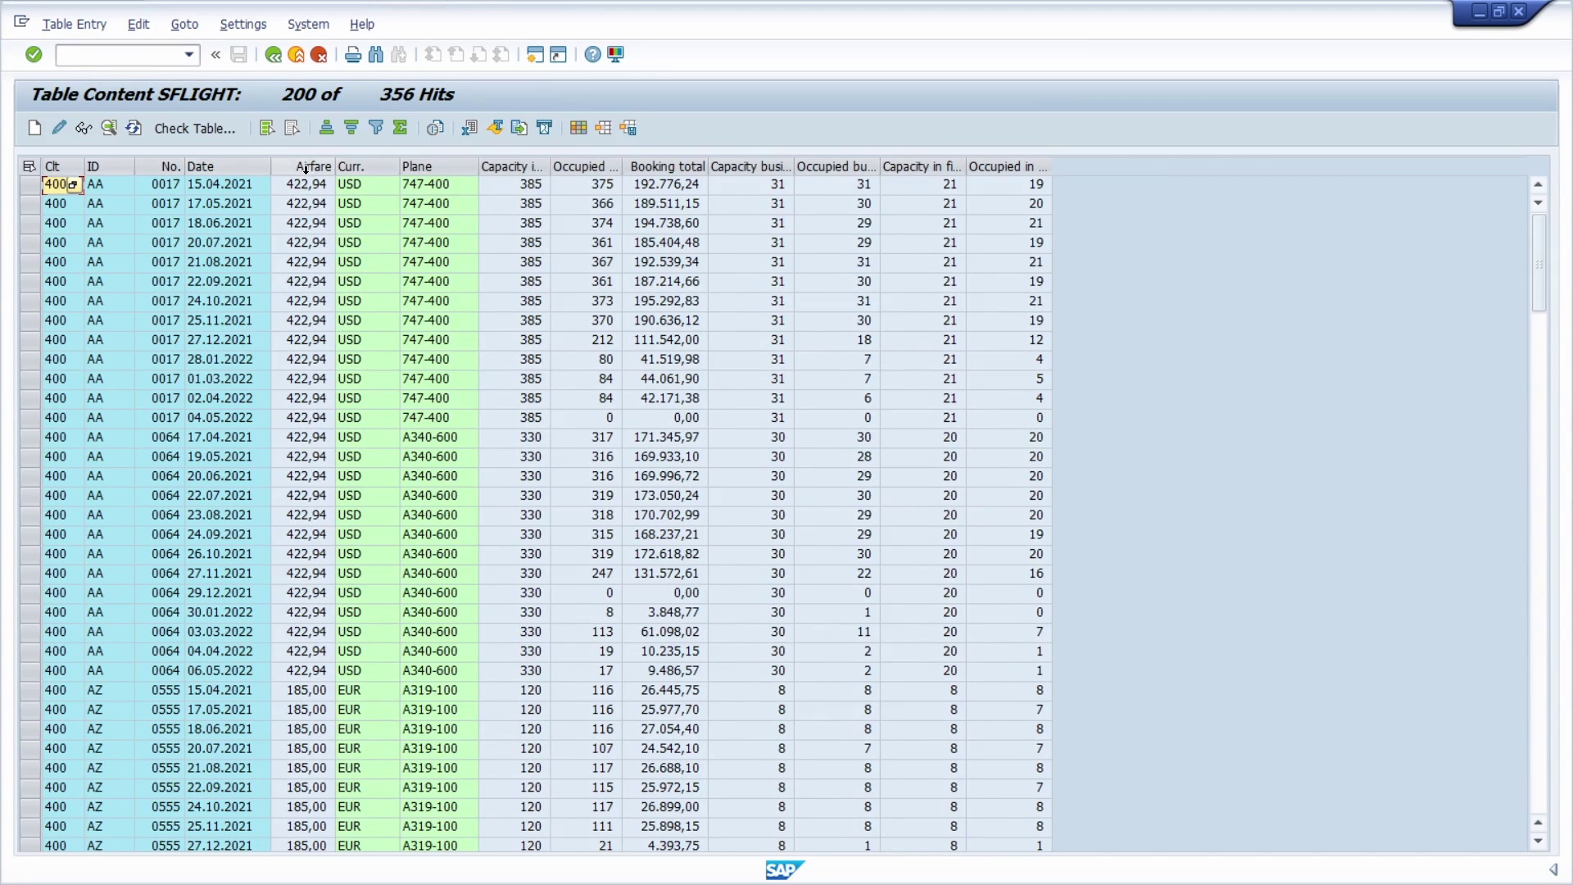
left_click(243, 24)
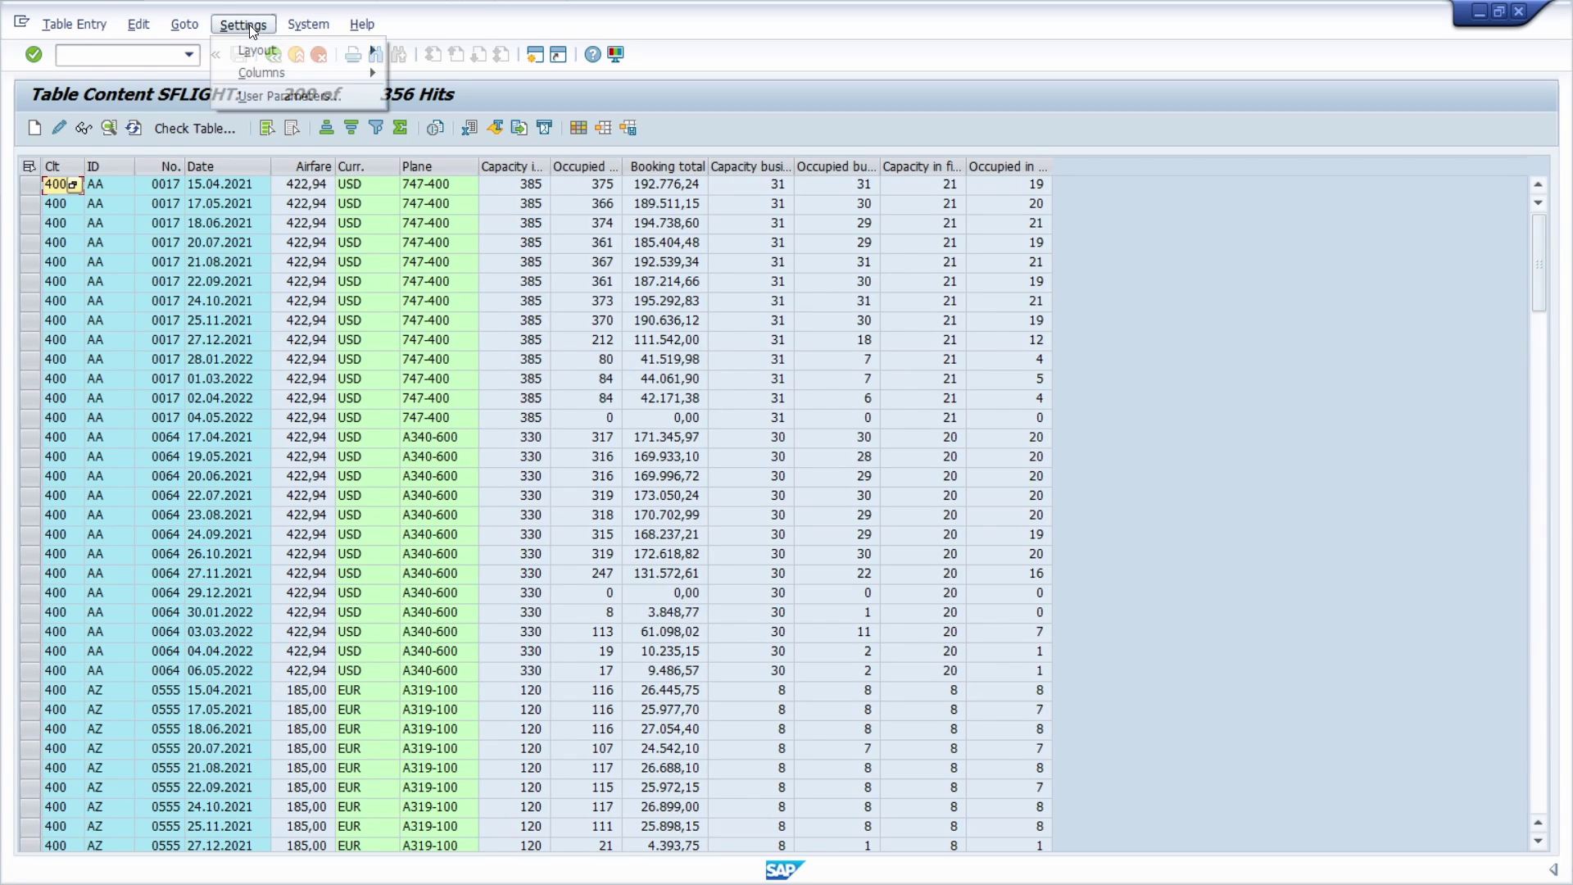
left_click(275, 95)
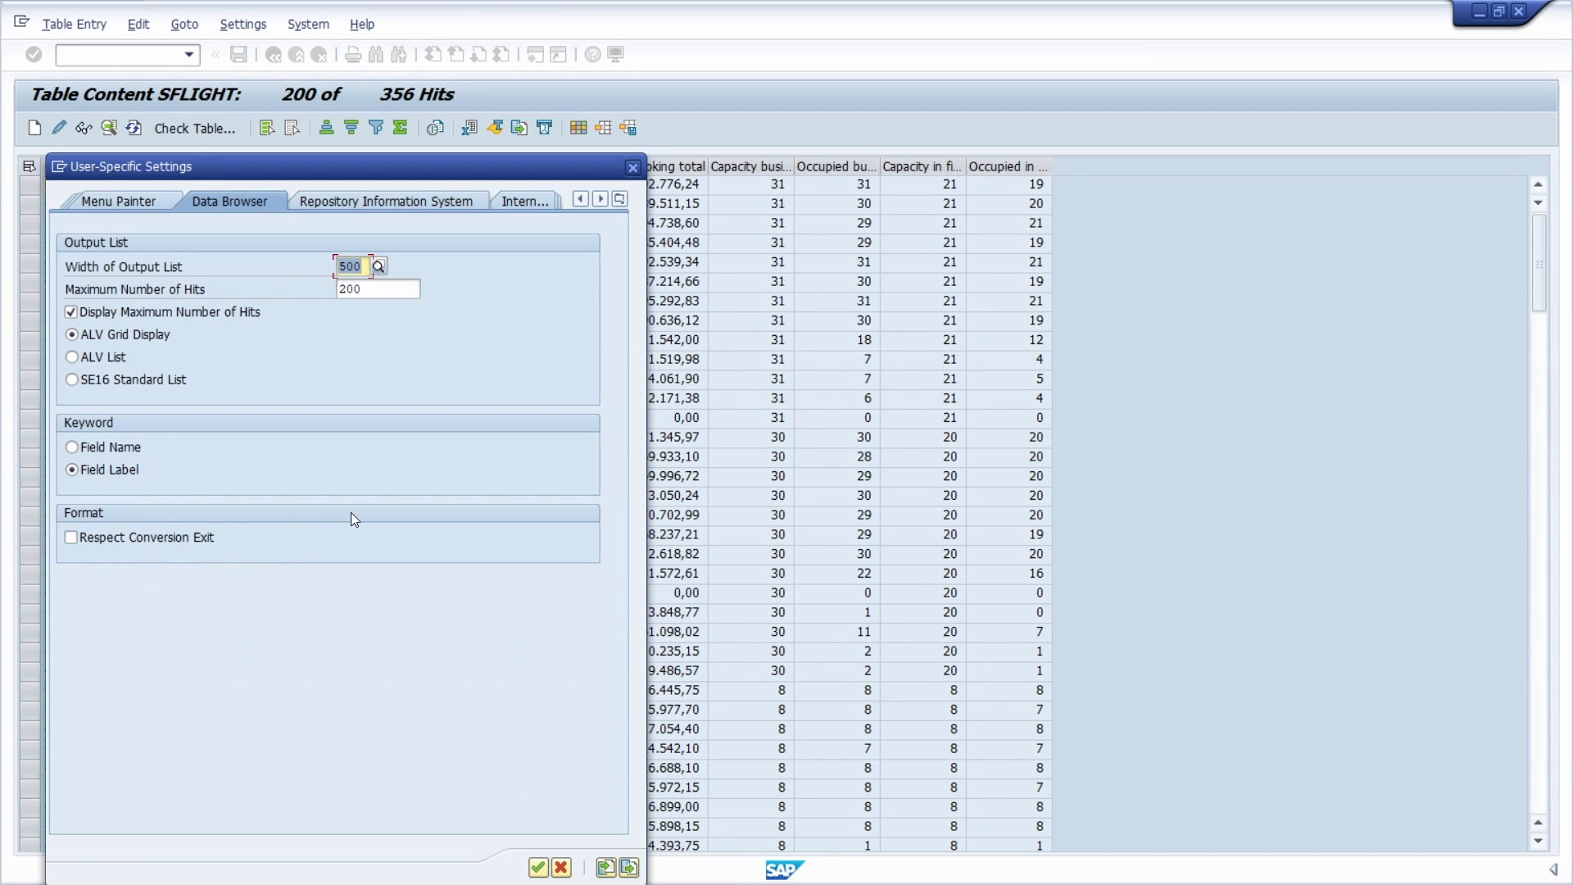
left_click(632, 168)
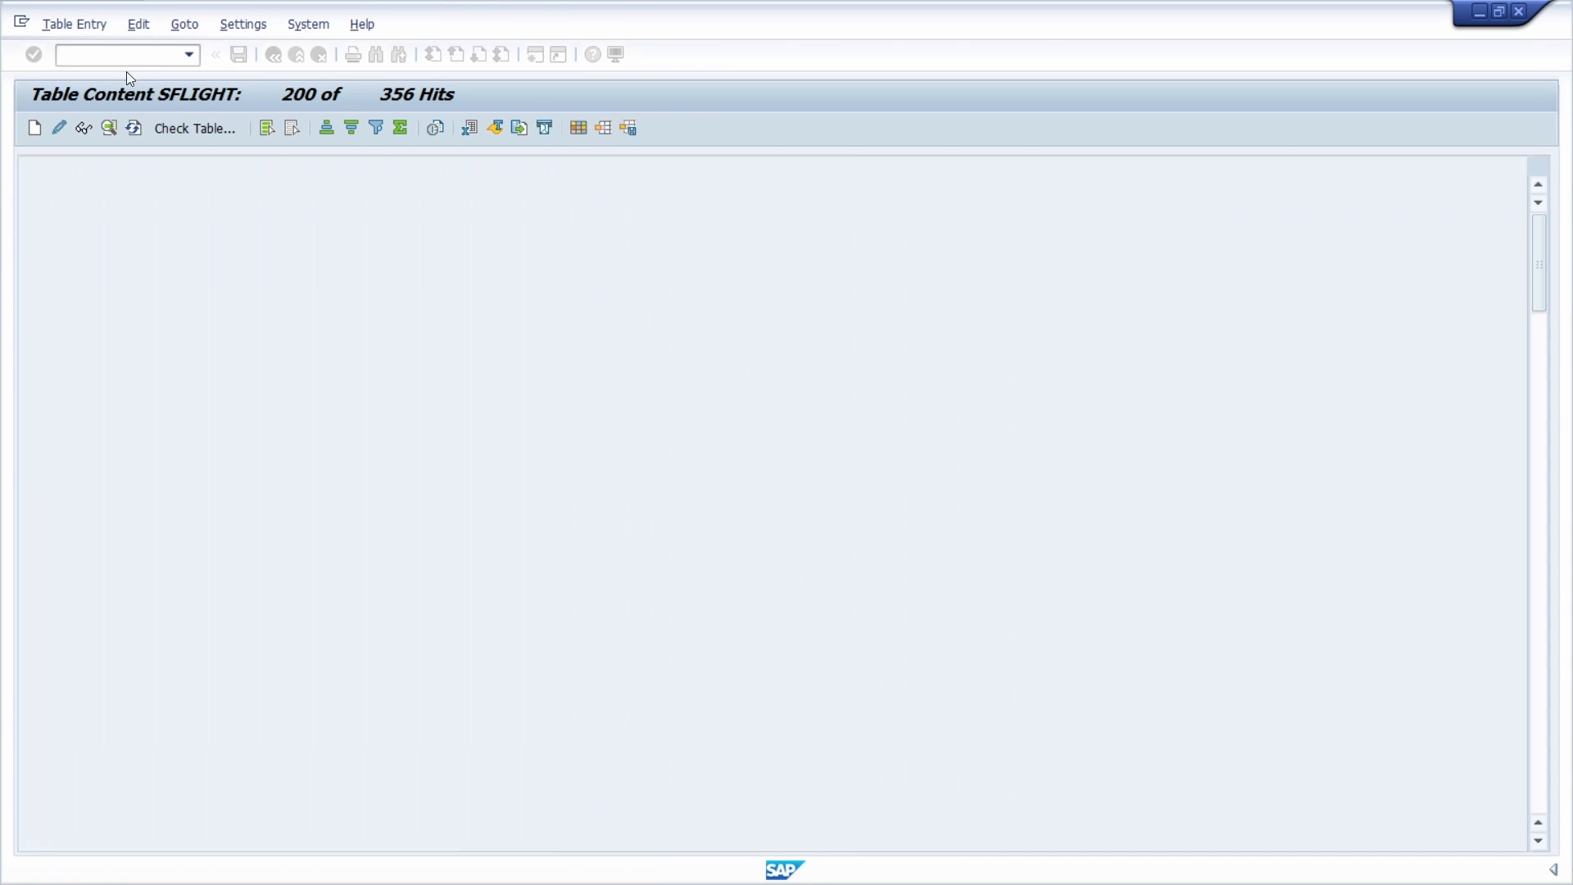
Step: Open table KNA1 in the Data Browser and execute the selection without restricting the customer
key("F3")
key("F3")
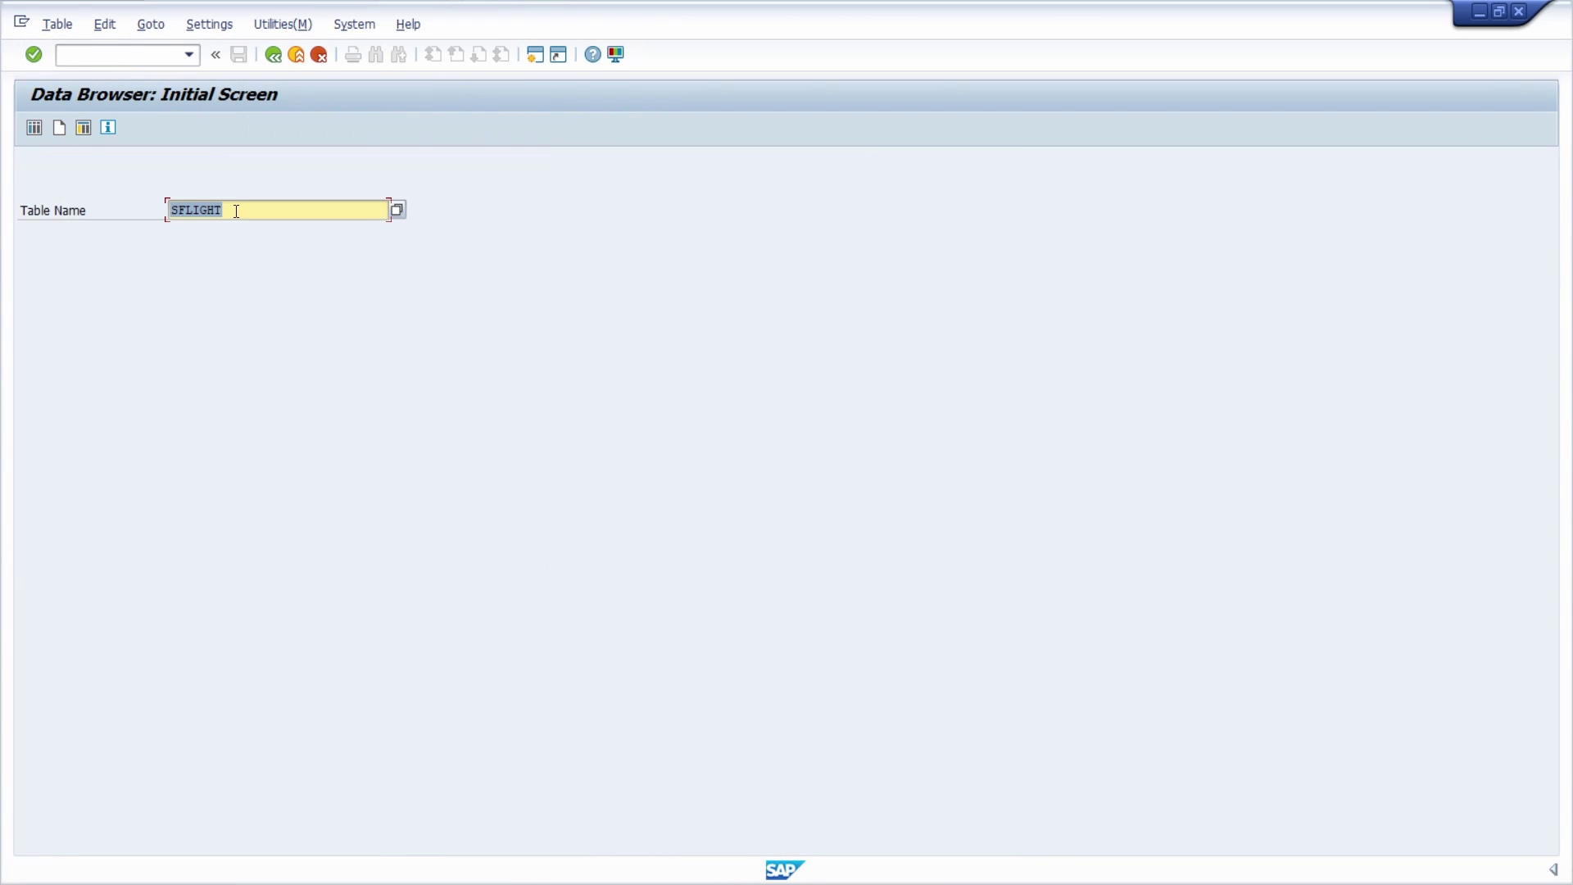
type("kna1")
key("Return")
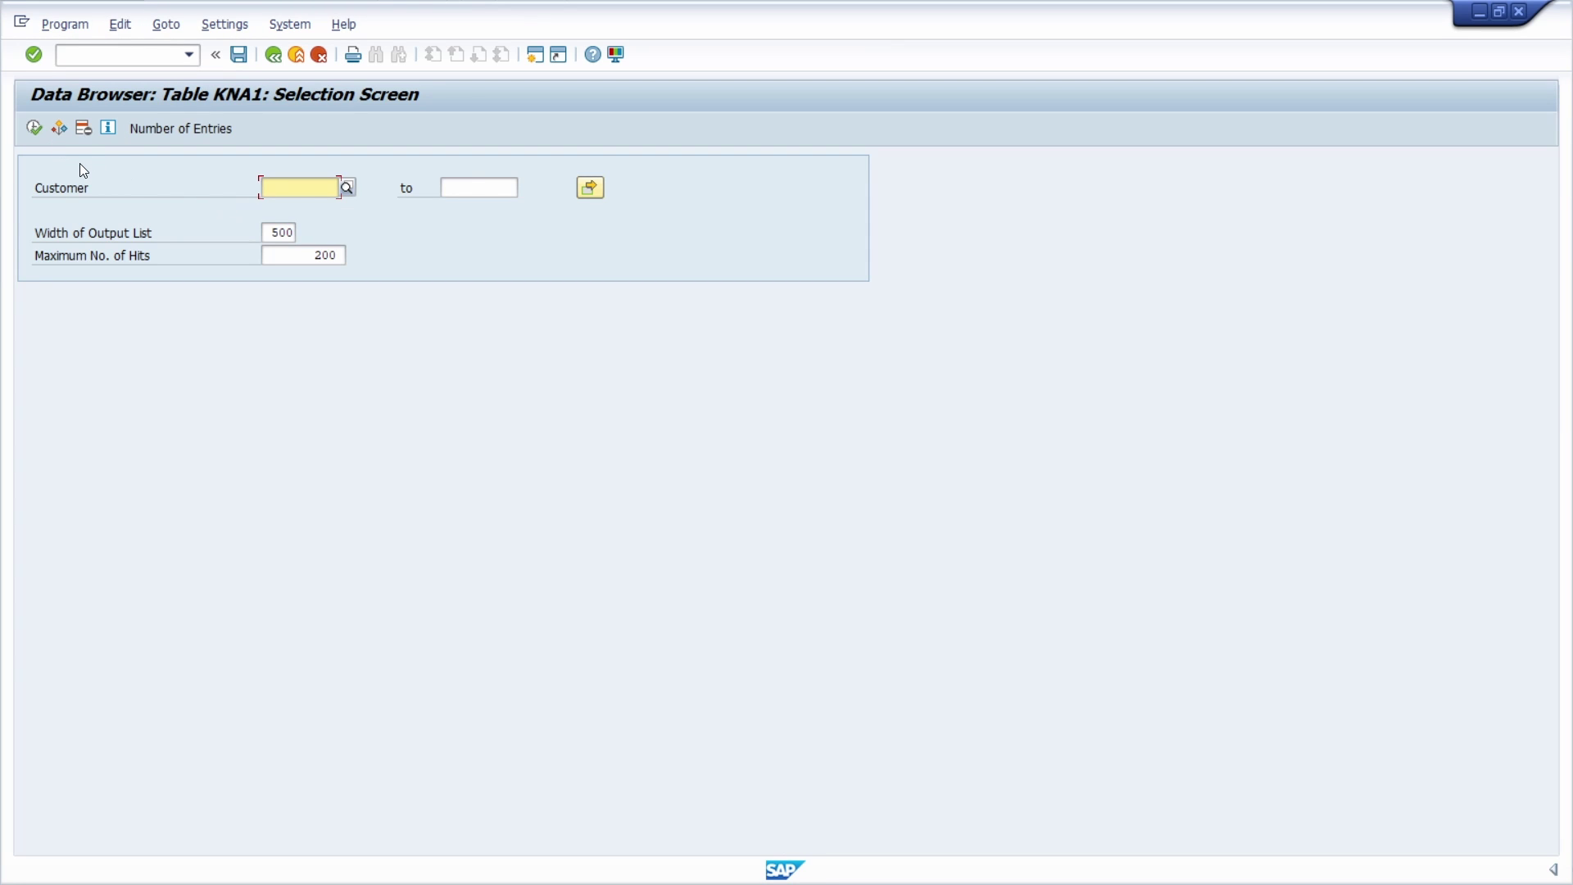
key("F3")
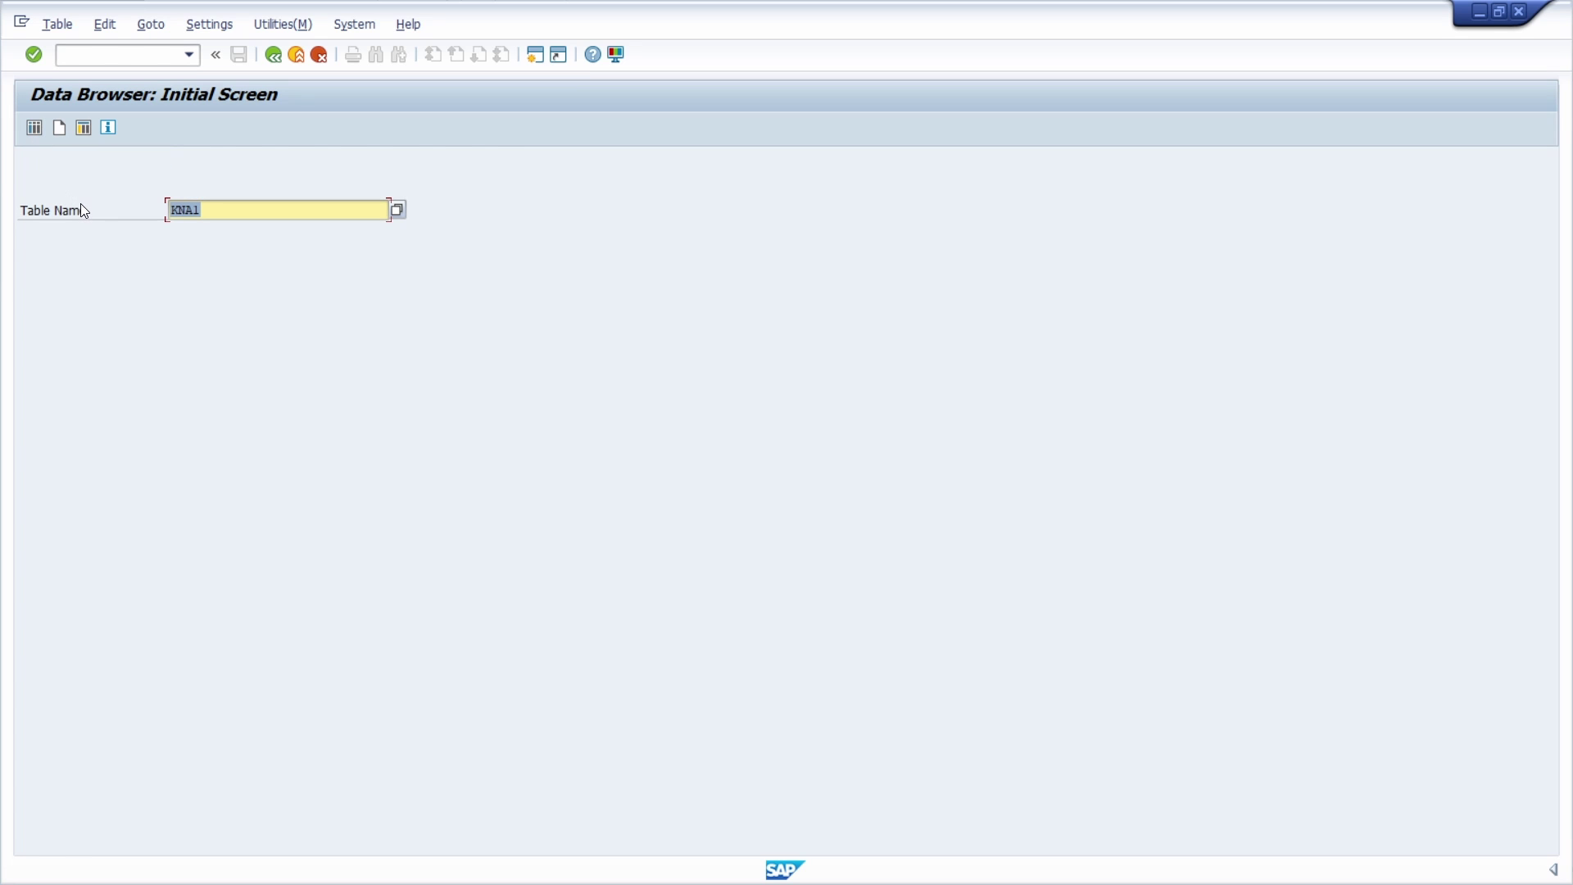
key("Return")
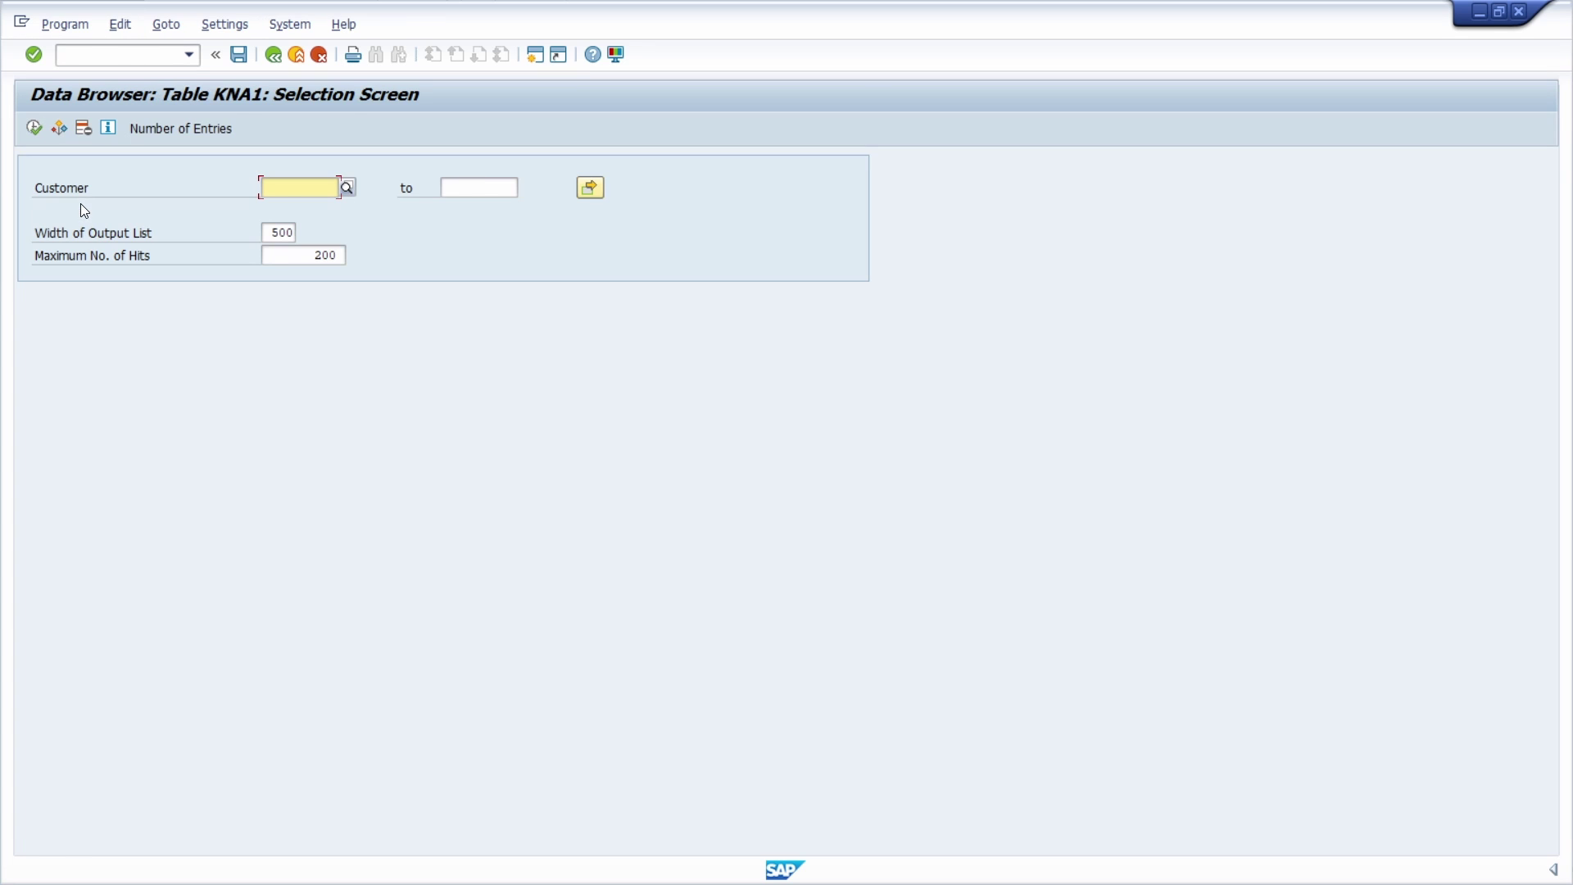
left_click(35, 131)
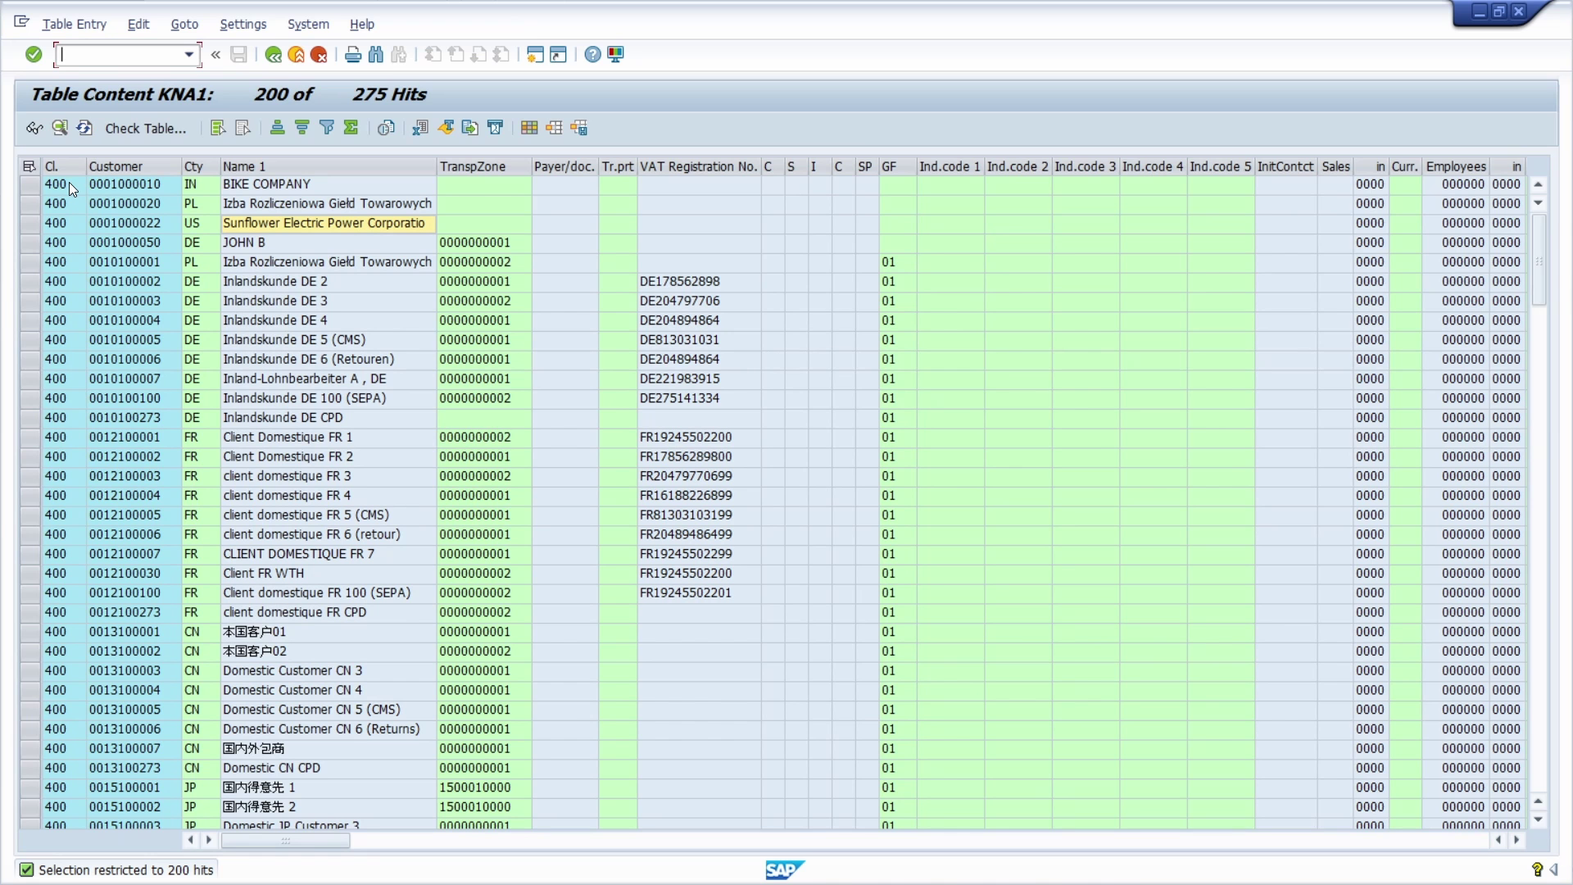
Step: Select the Customer column of the KNA1 list and enable Respect Conversion Exit in the user parameters
left_click(152, 164)
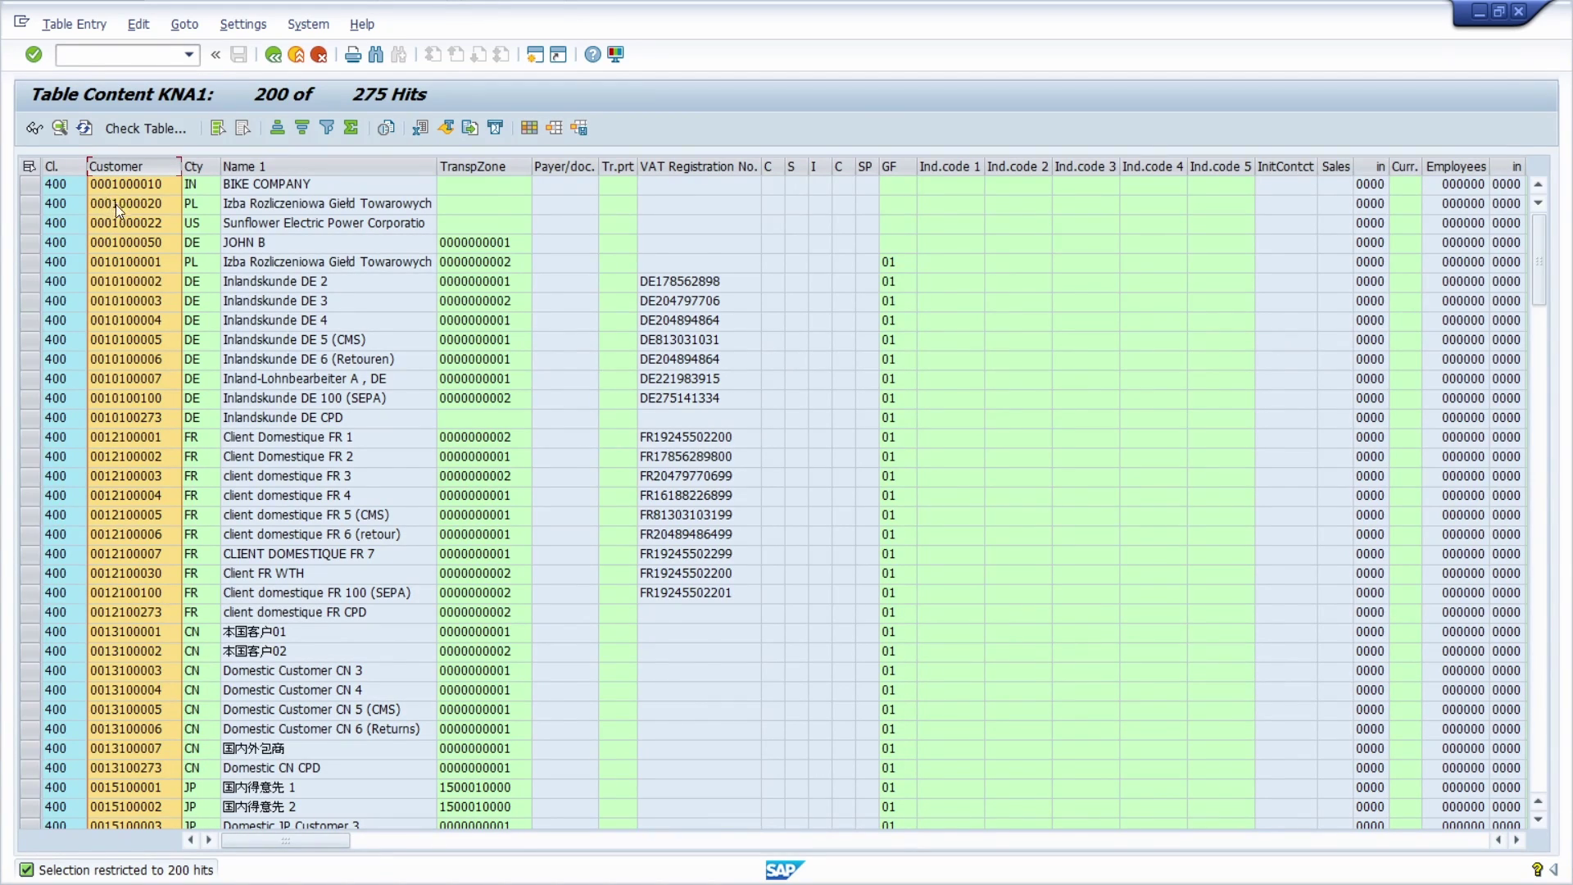
left_click(242, 23)
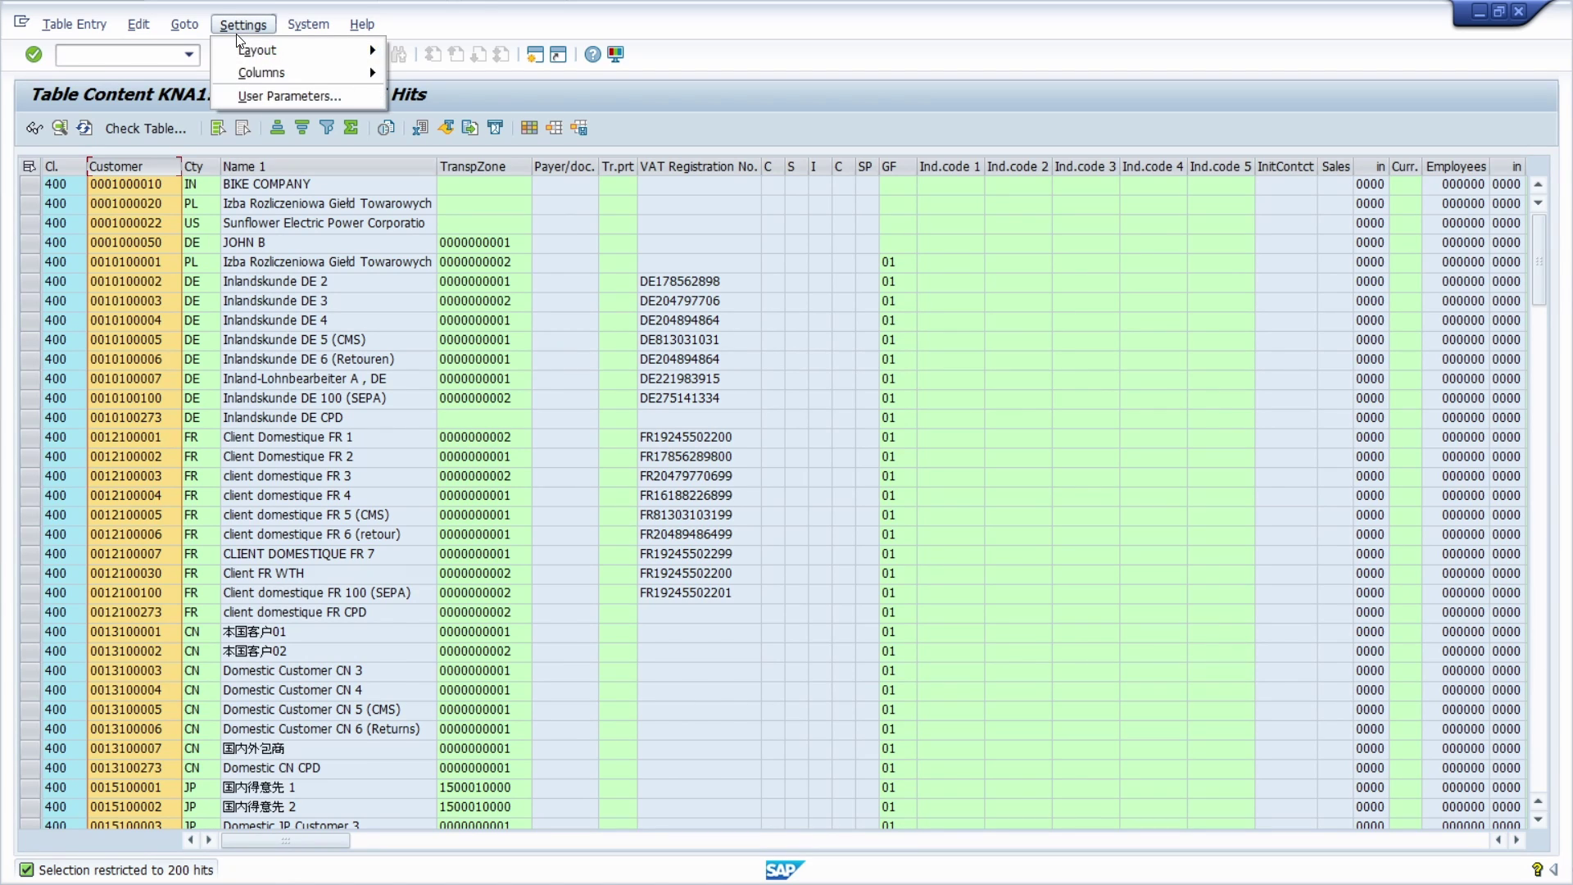
left_click(252, 95)
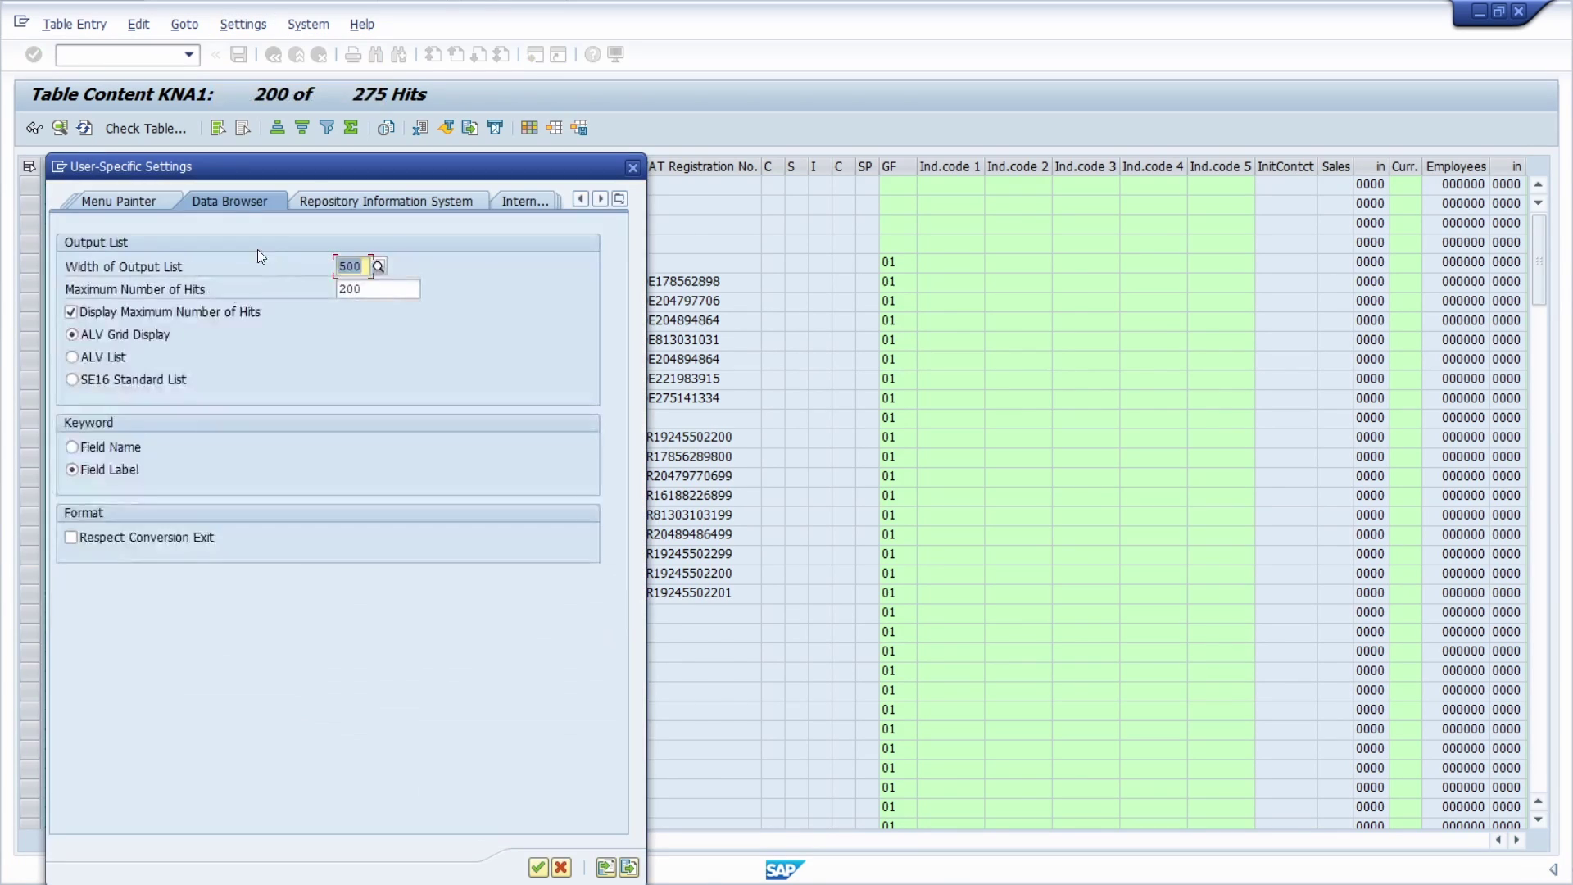
left_click(76, 538)
left_click_drag(412, 175, 463, 108)
left_click(589, 801)
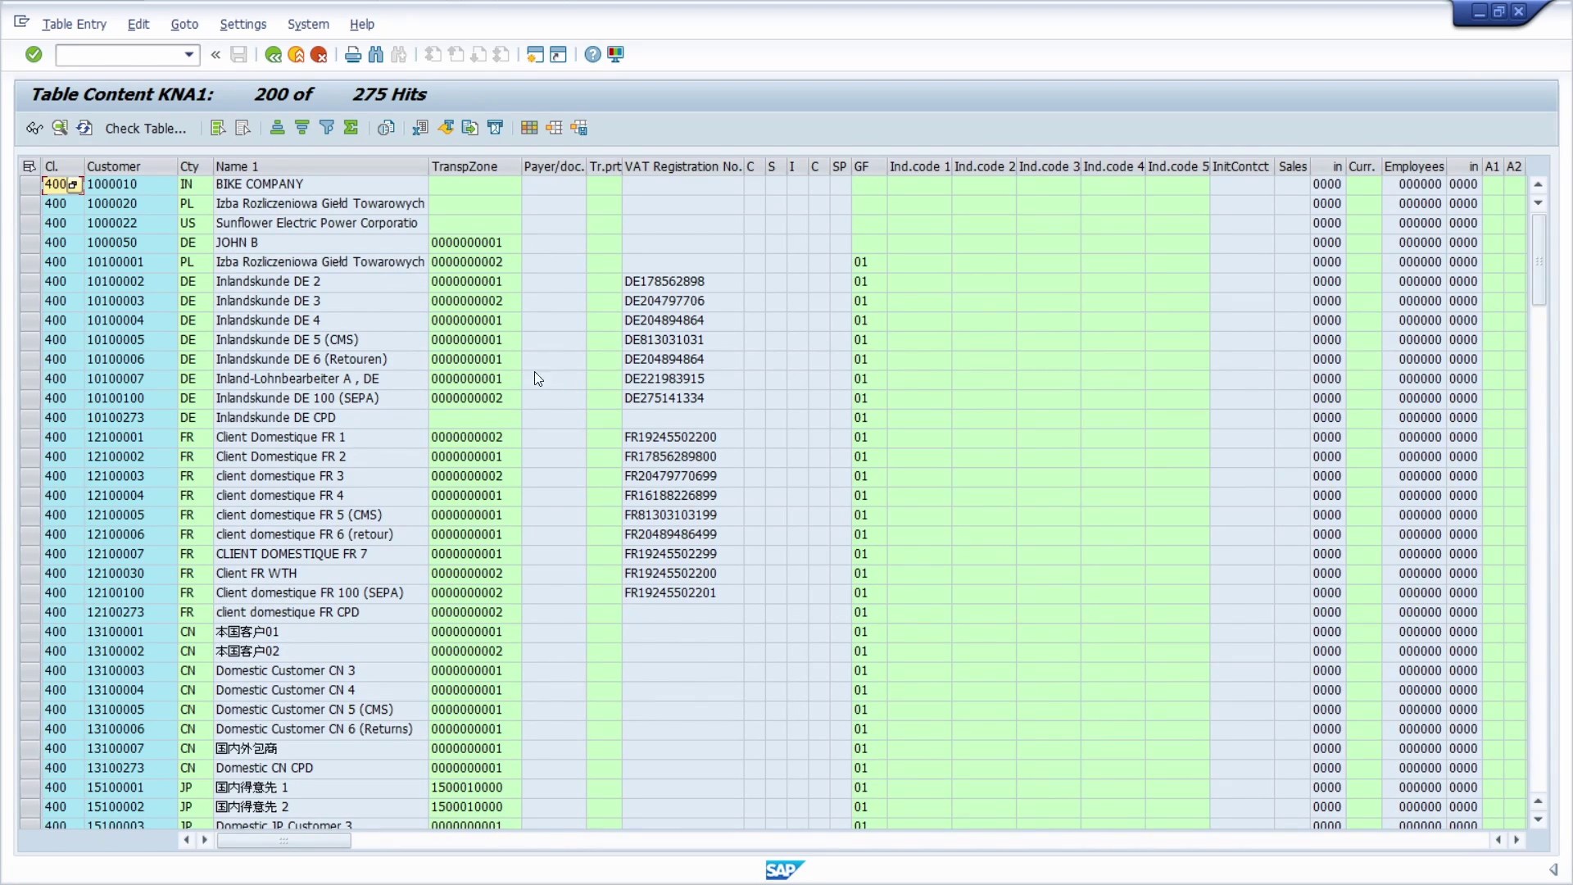
Step: Filter the KNA1 list by the VAT registration number copied from the French SEPA customer's row
left_click(674, 595)
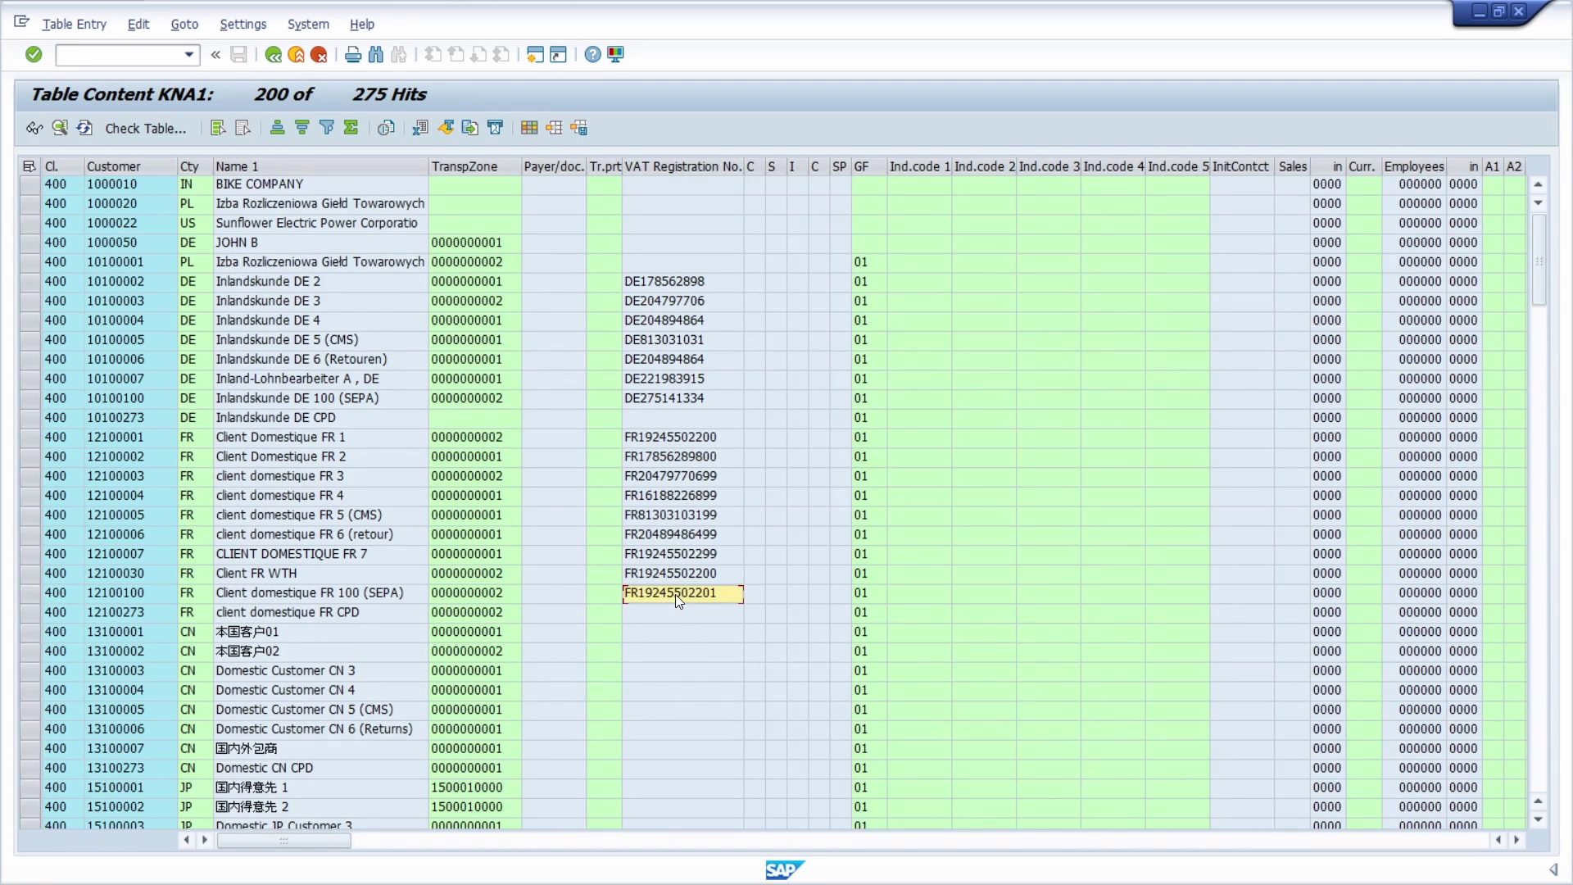
left_click(665, 596)
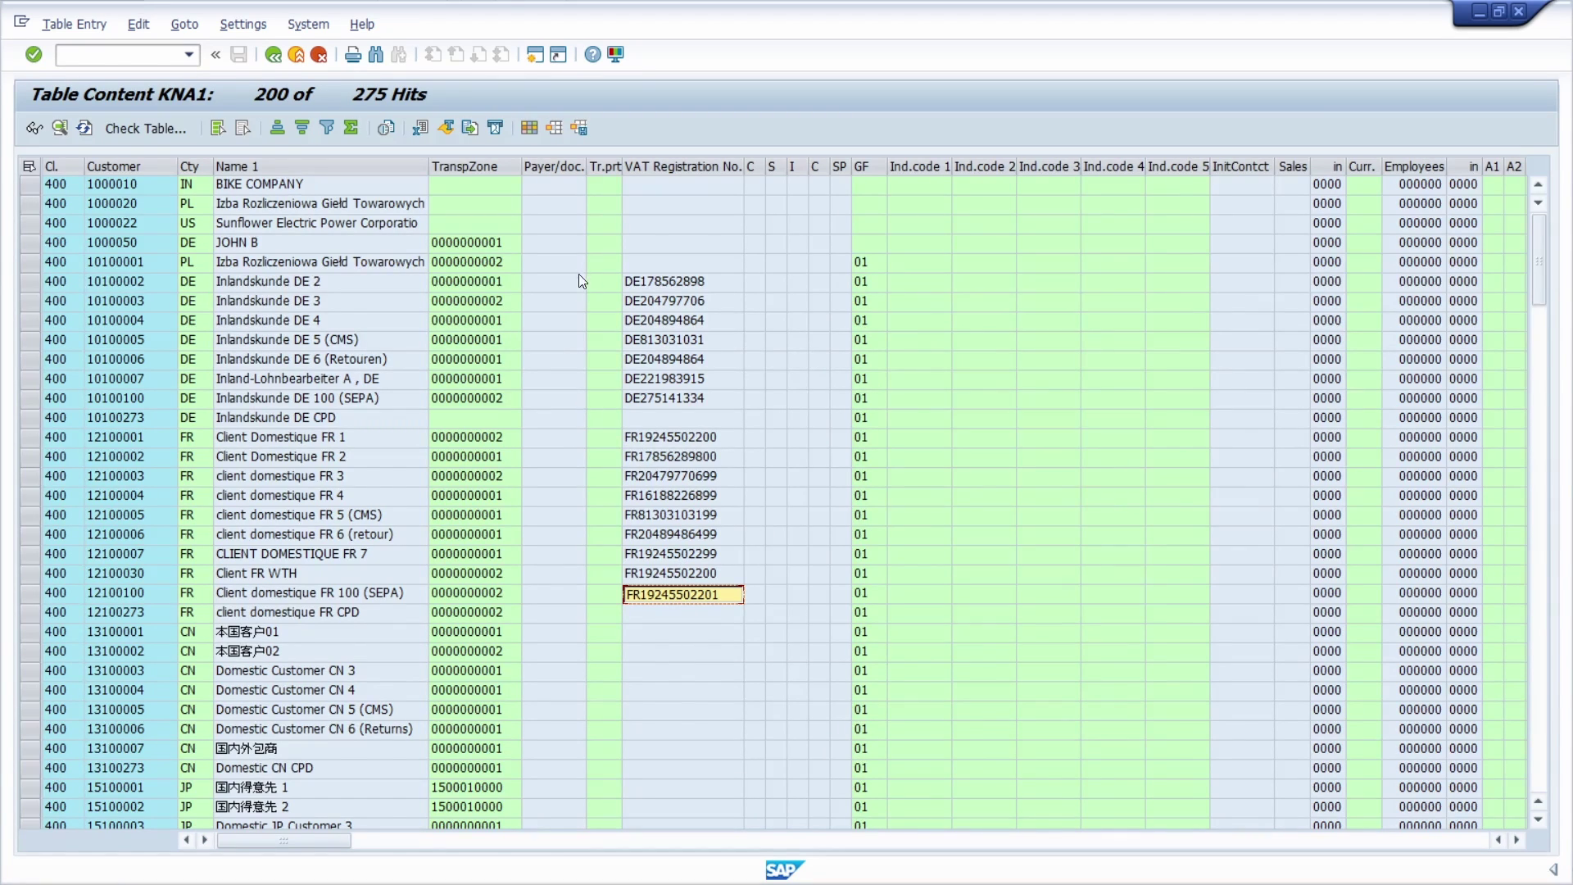
left_click(672, 168)
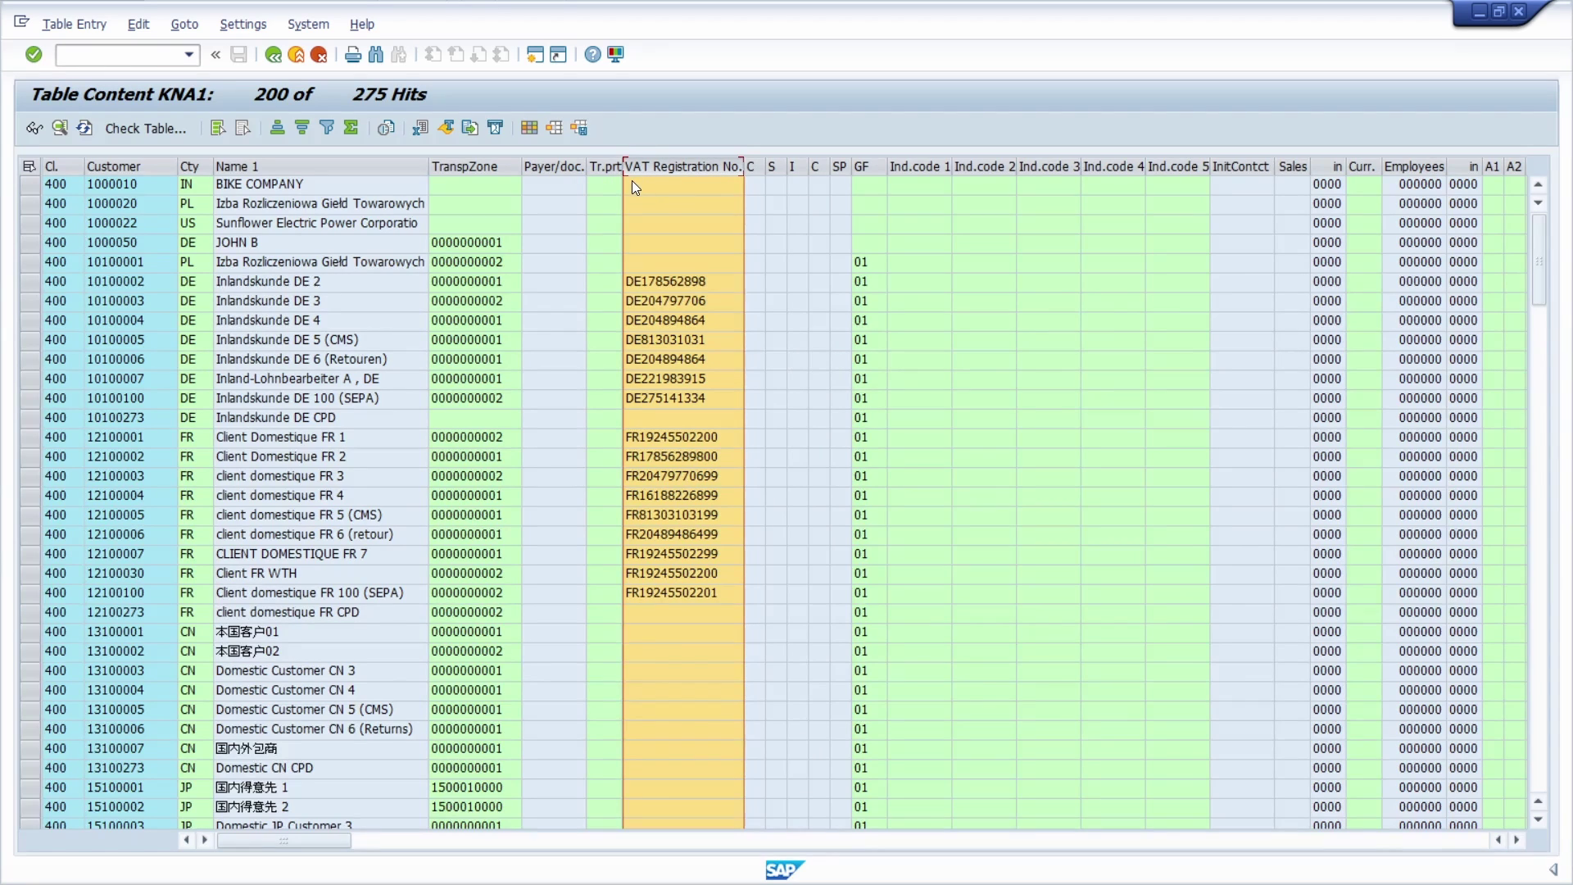
left_click(328, 127)
key("ctrl+v")
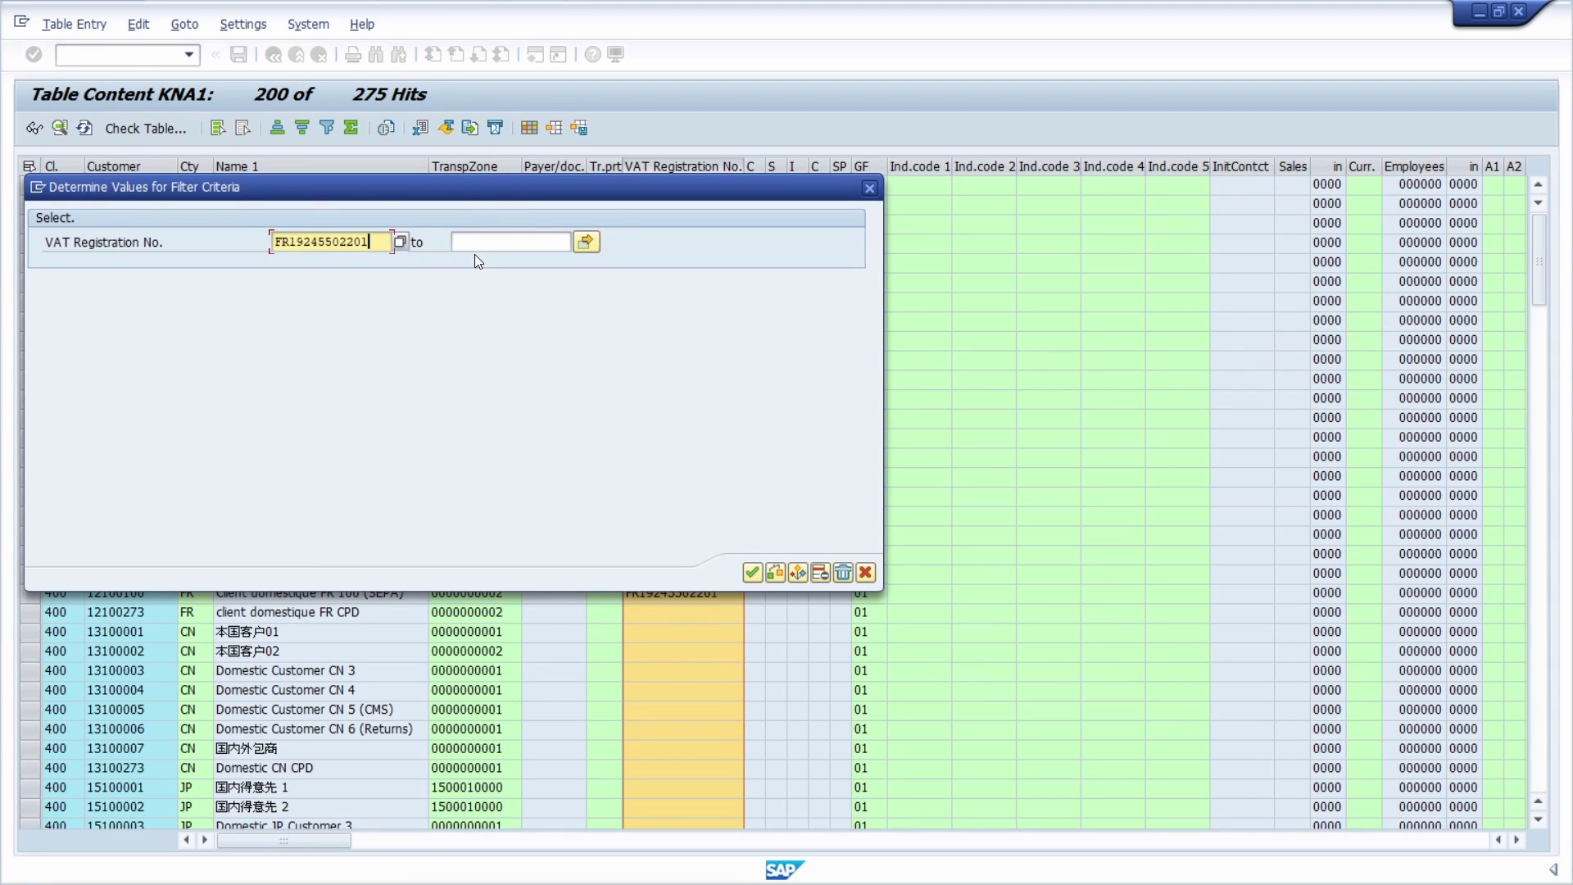
left_click(754, 572)
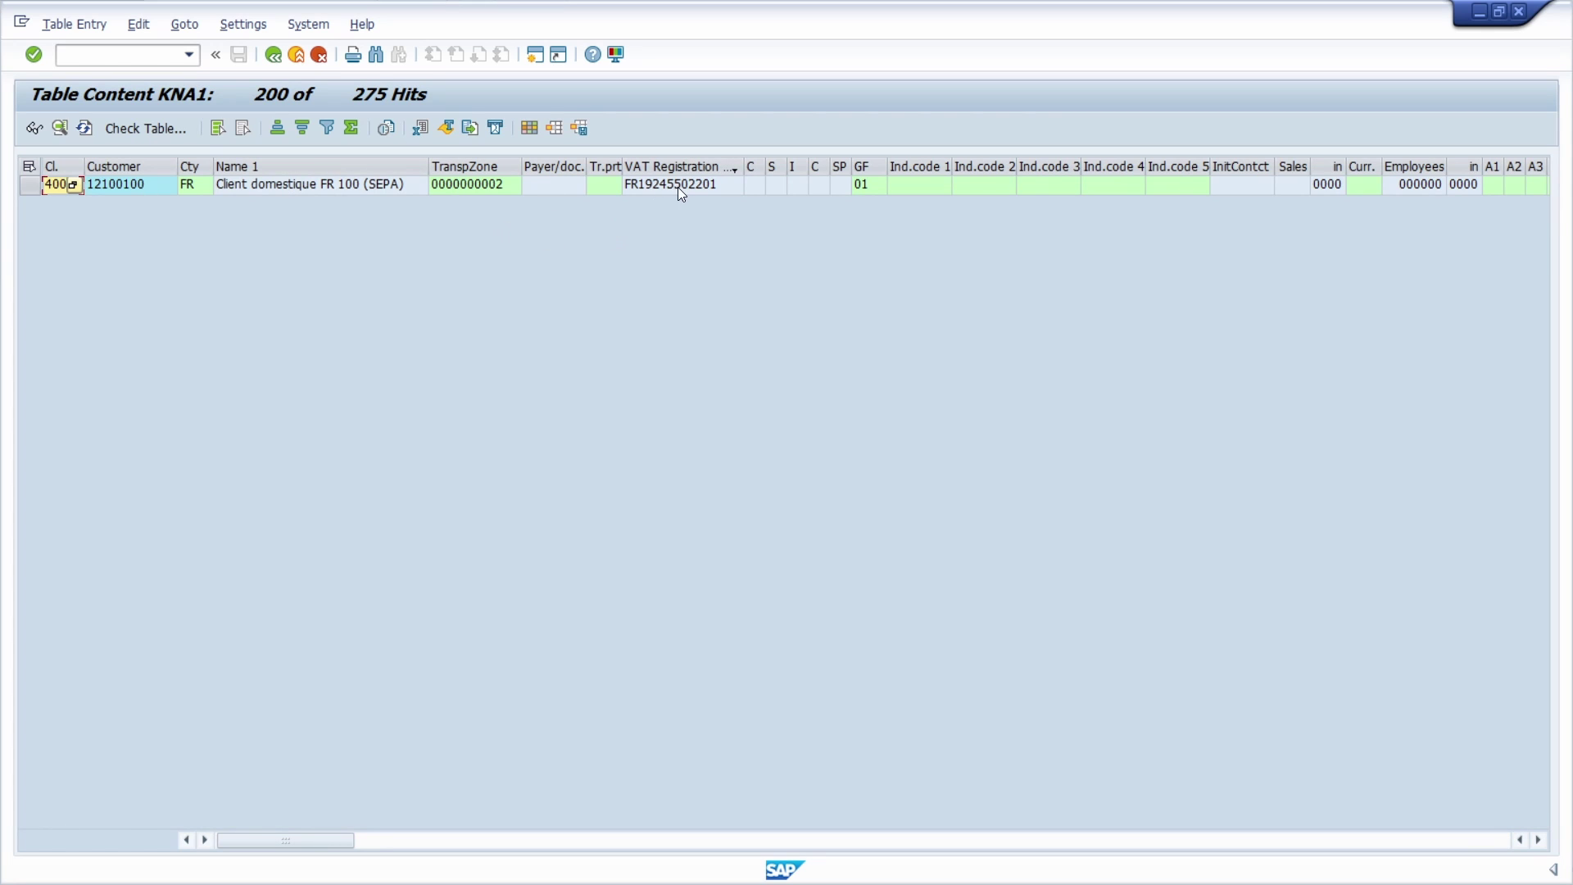
Step: Clear the filter value on the VAT Registration No. column and apply the empty filter to the list
right_click(669, 169)
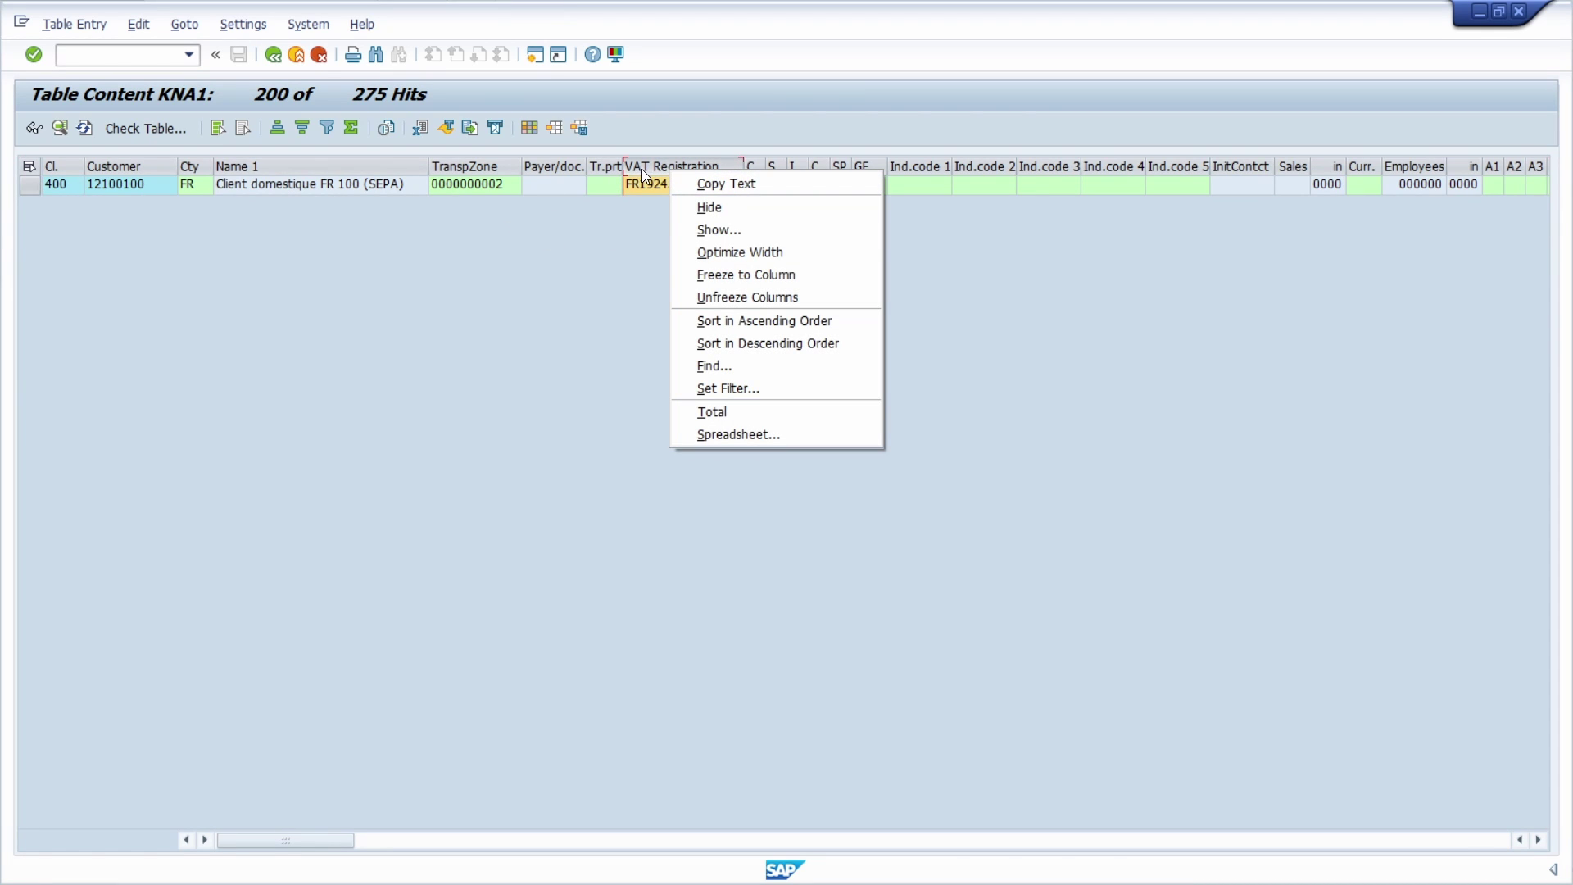
left_click(734, 391)
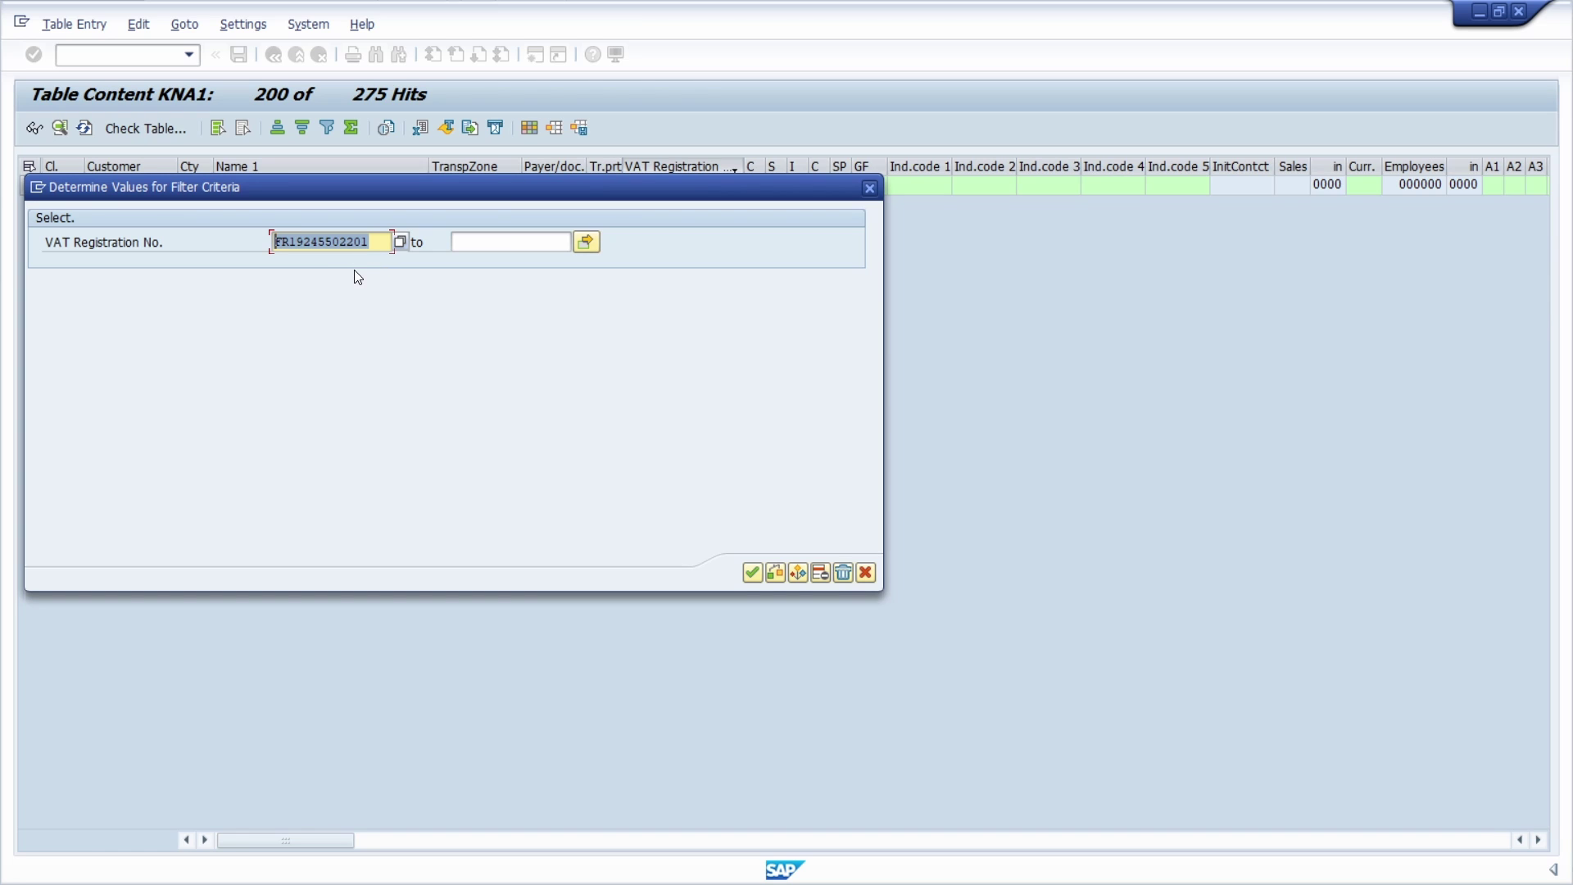
left_click(819, 573)
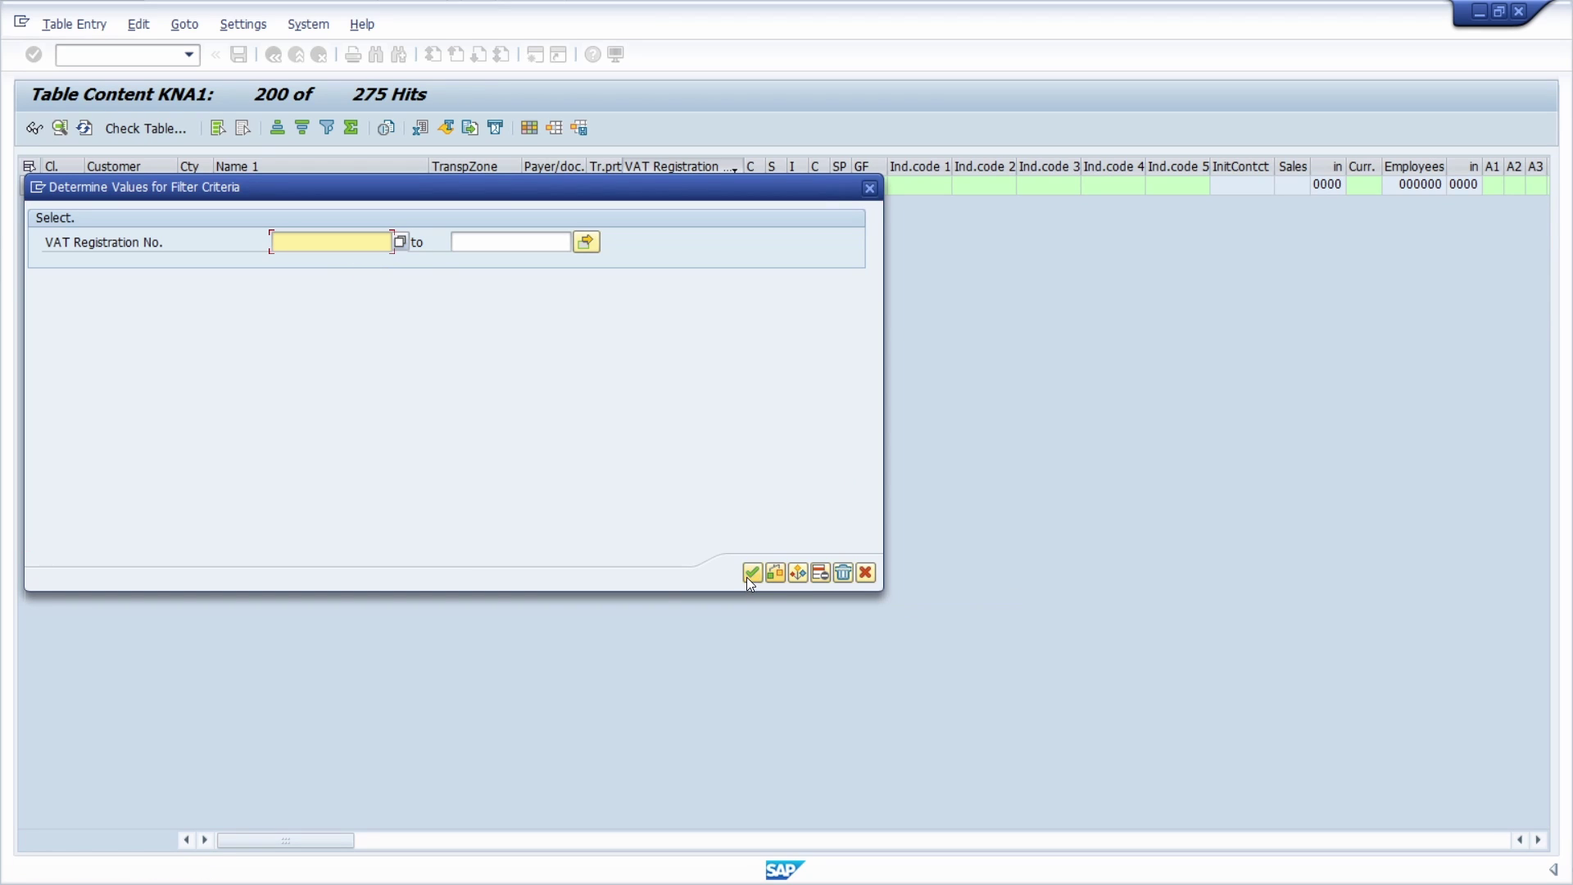
left_click(751, 573)
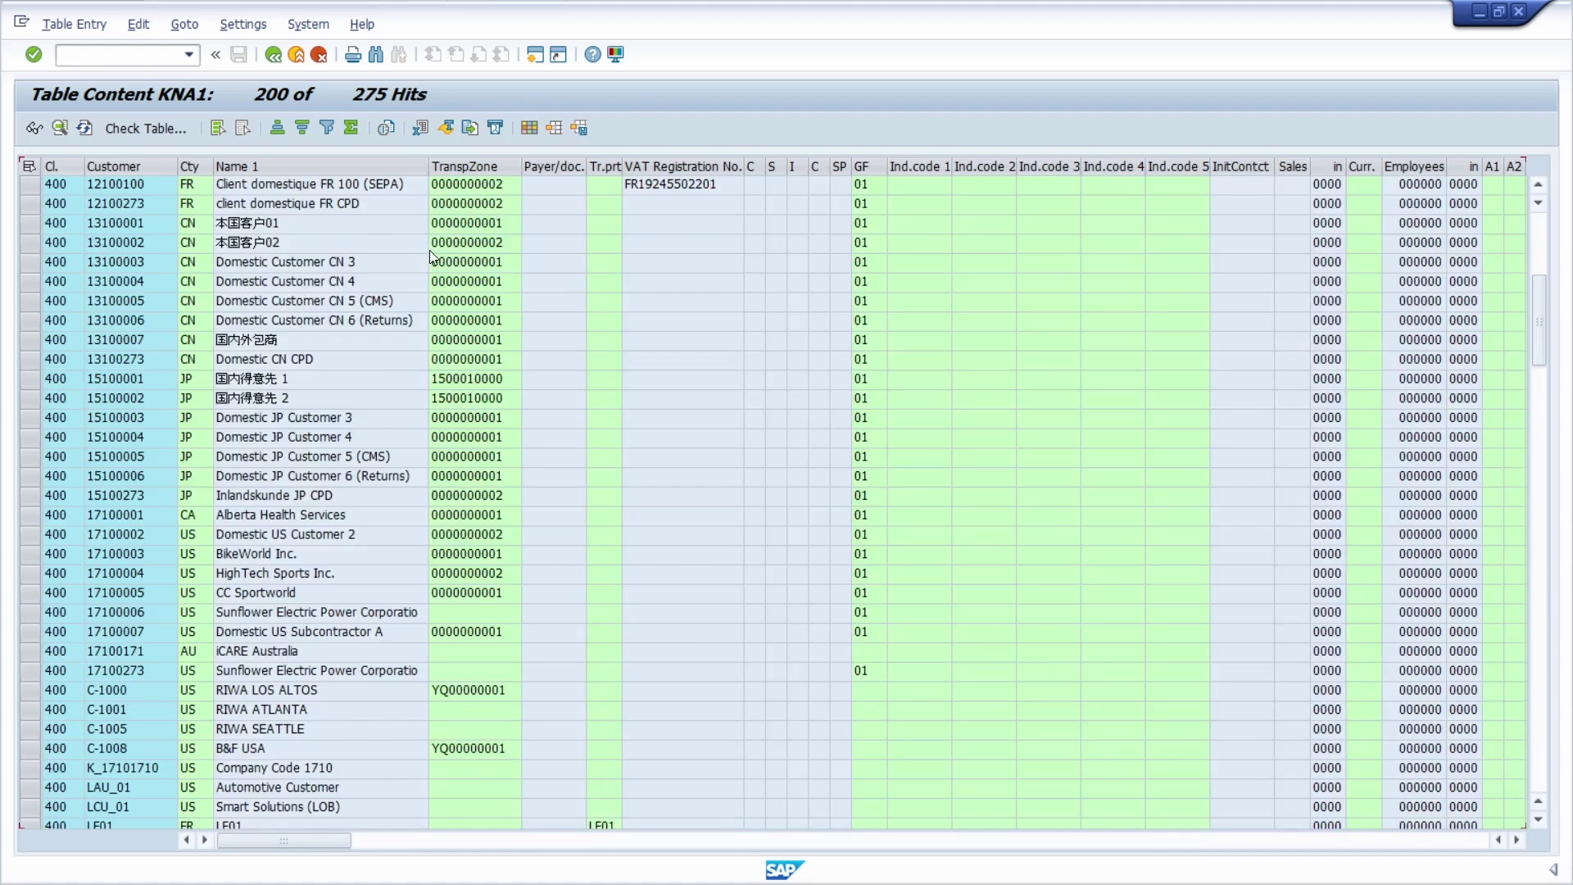
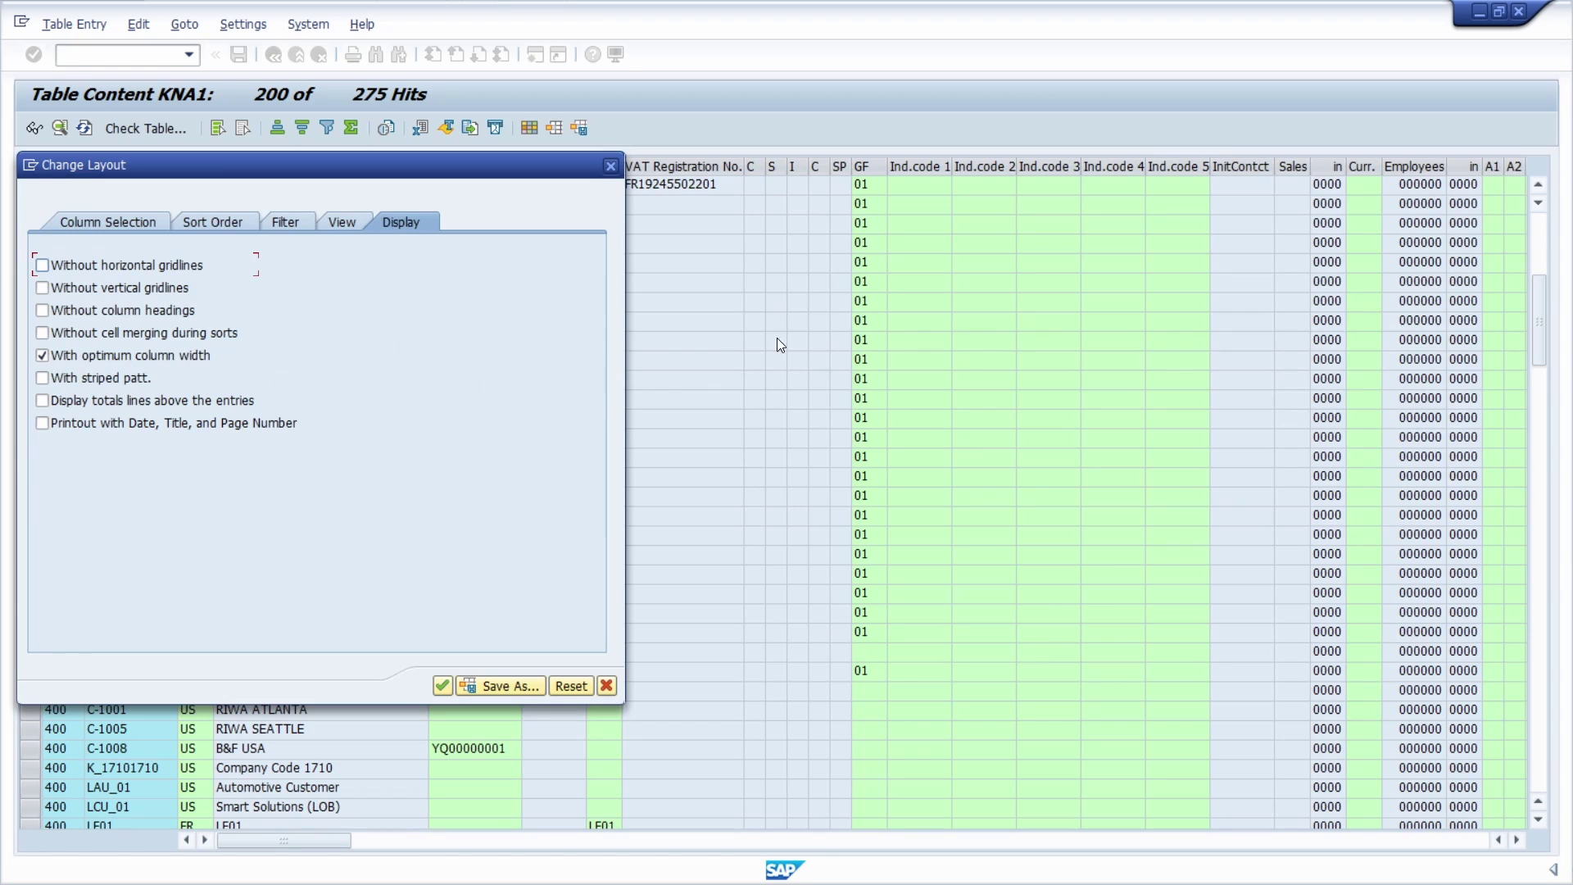
Step: Review the KNA1 layout's preferred view, filter, sort order and save options, and close the Change Layout dialog without saving
left_click(339, 228)
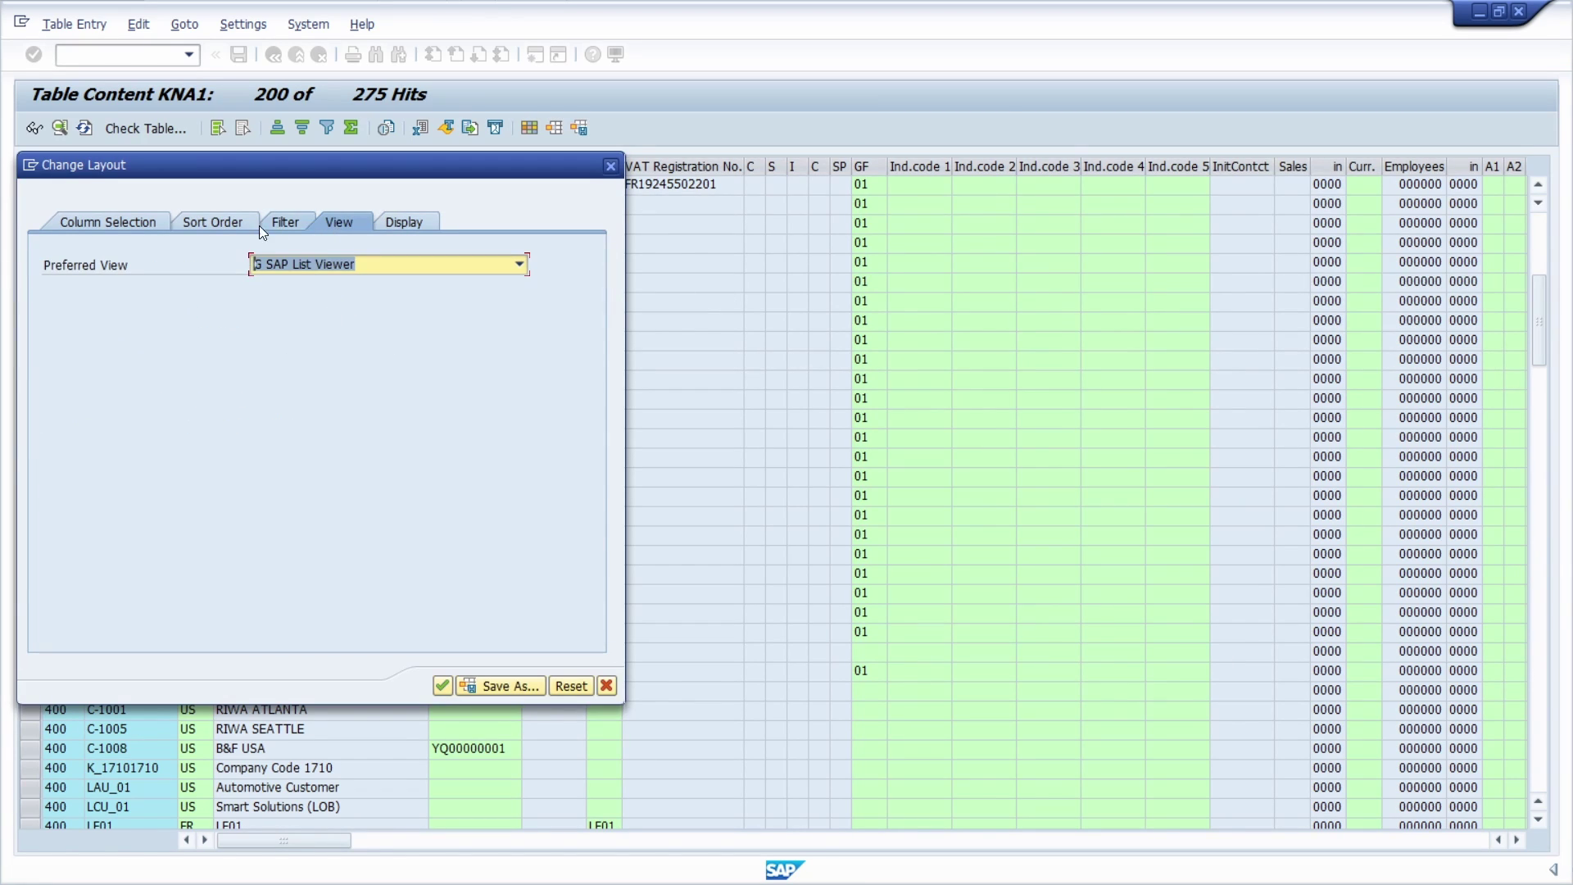
left_click(468, 267)
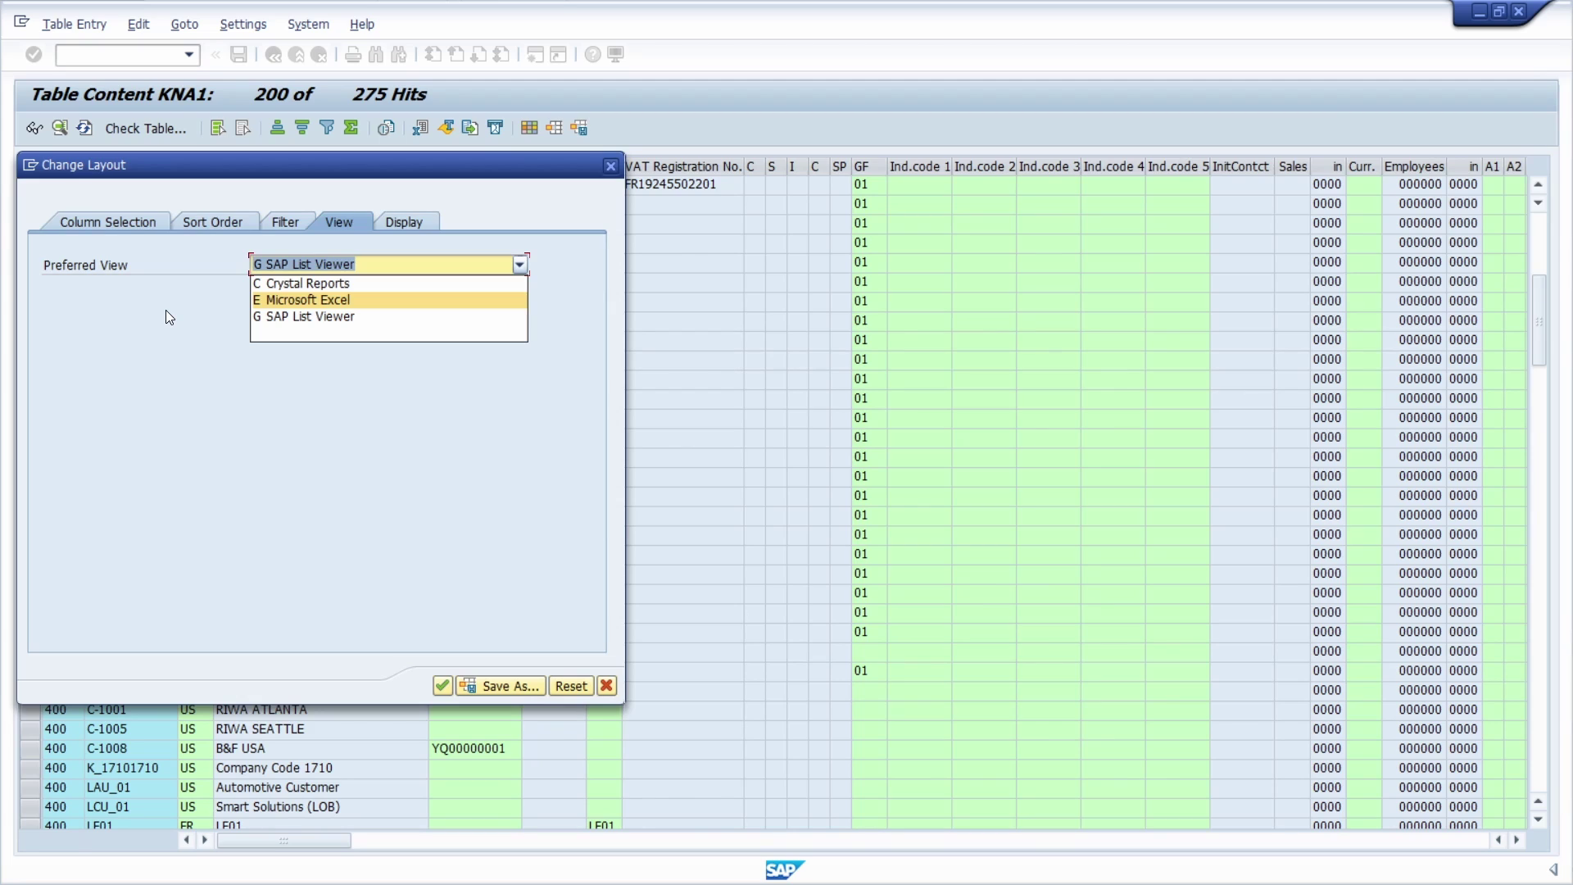
left_click(286, 256)
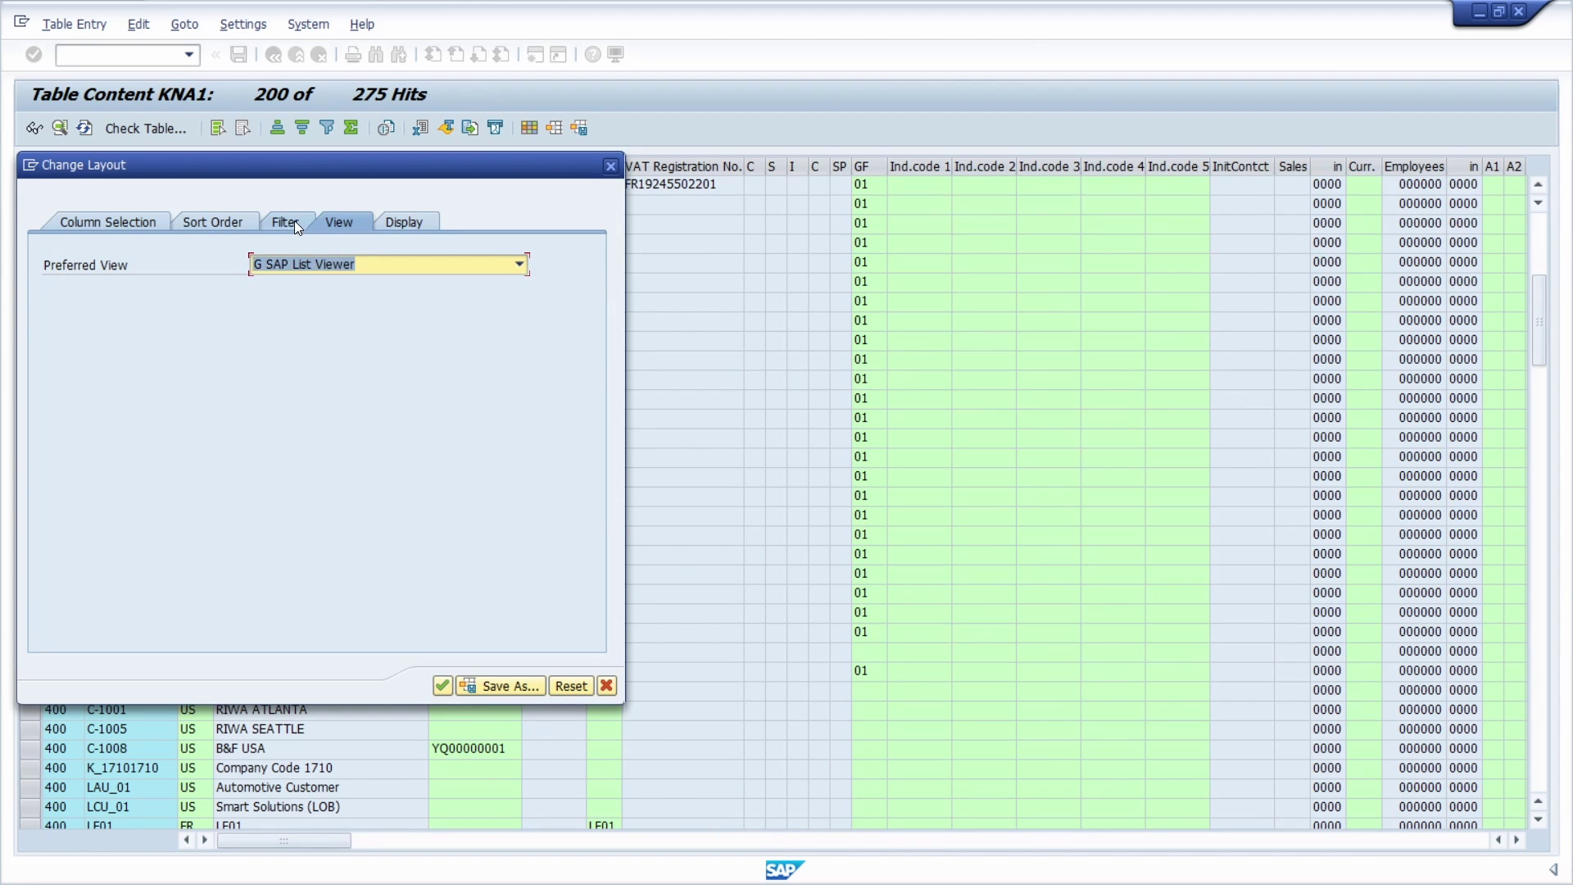
left_click(288, 221)
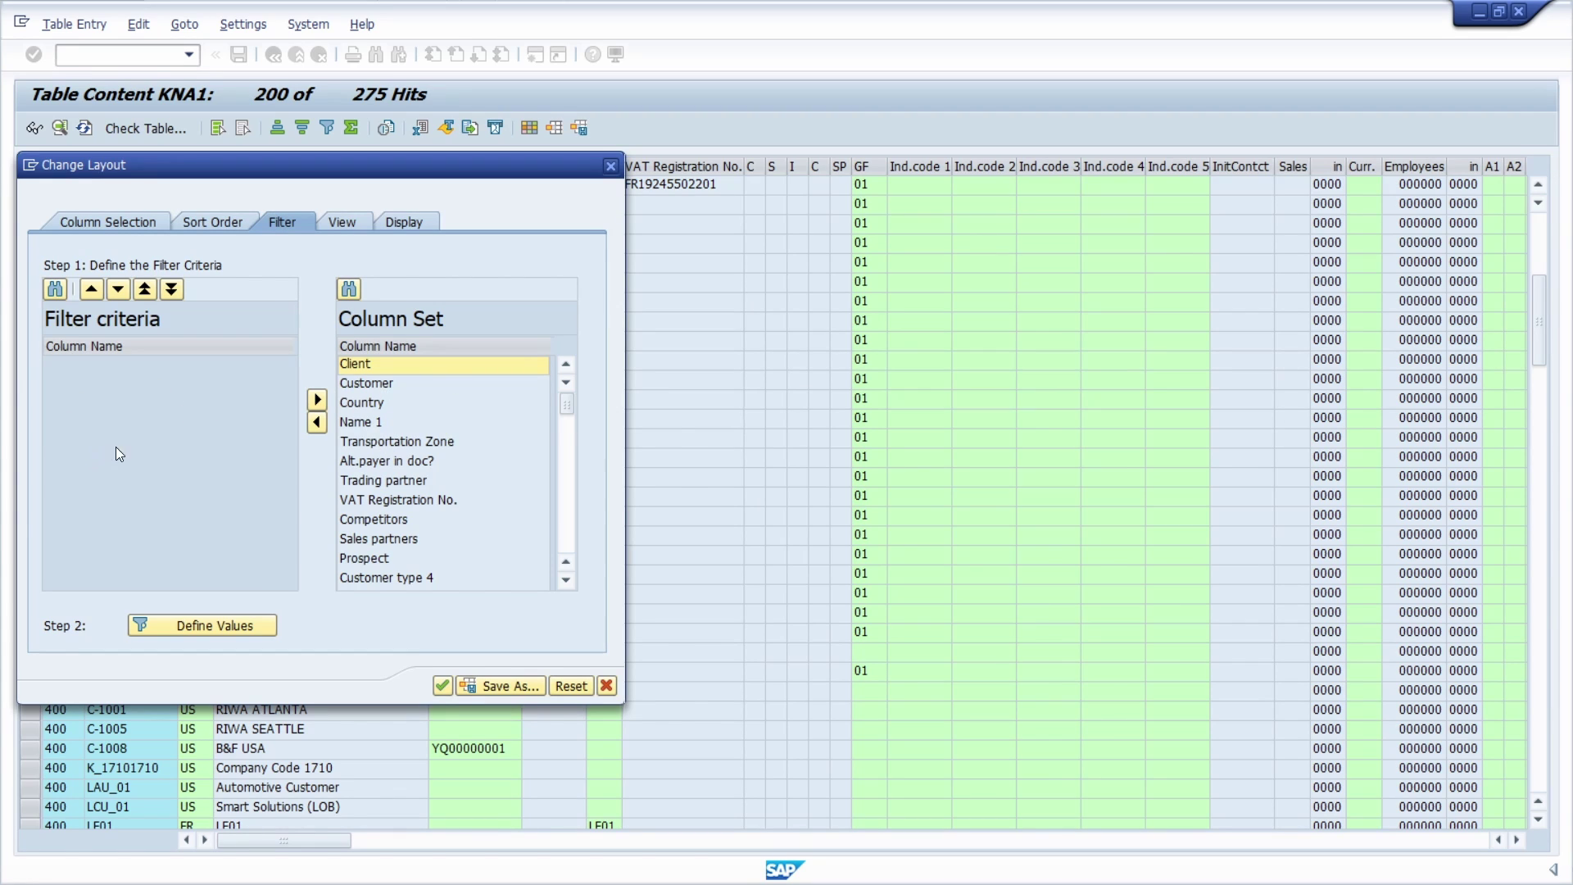
left_click(203, 222)
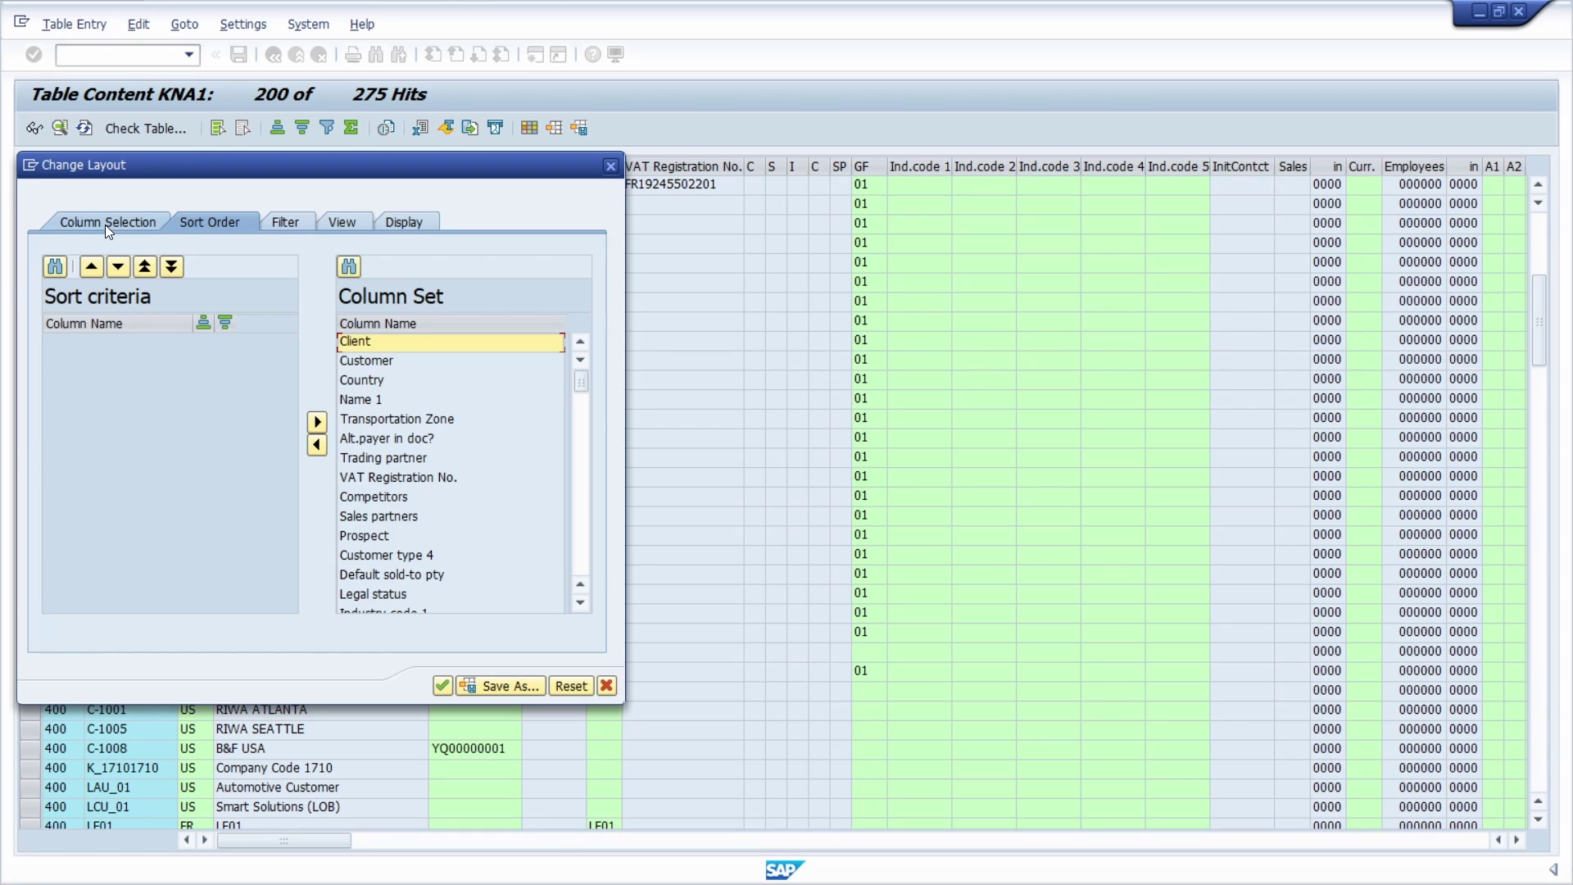
left_click(494, 690)
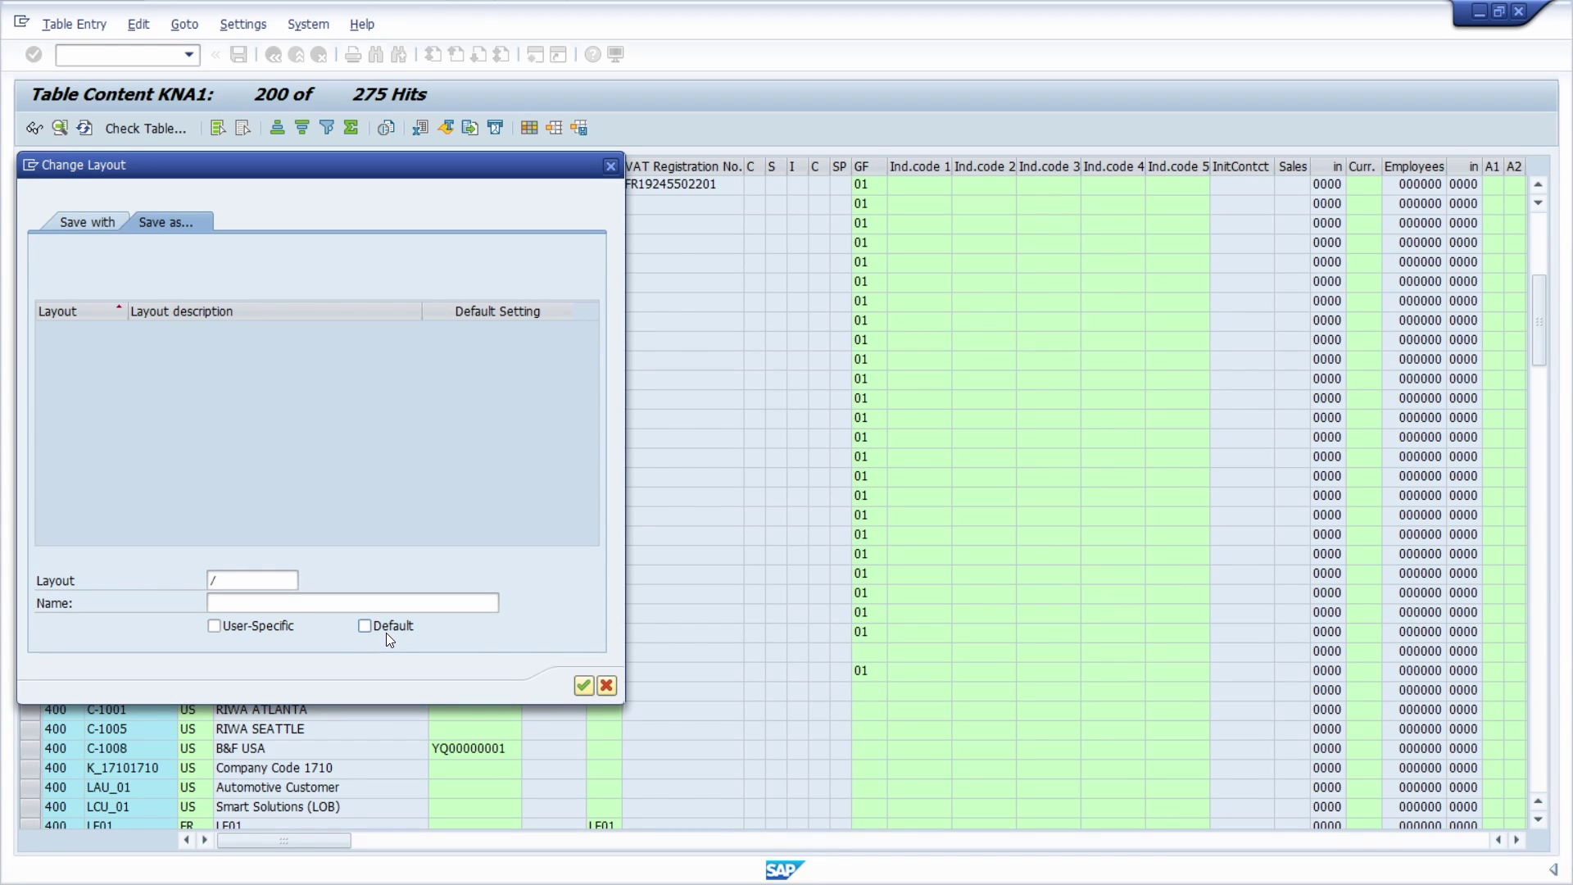
left_click(610, 167)
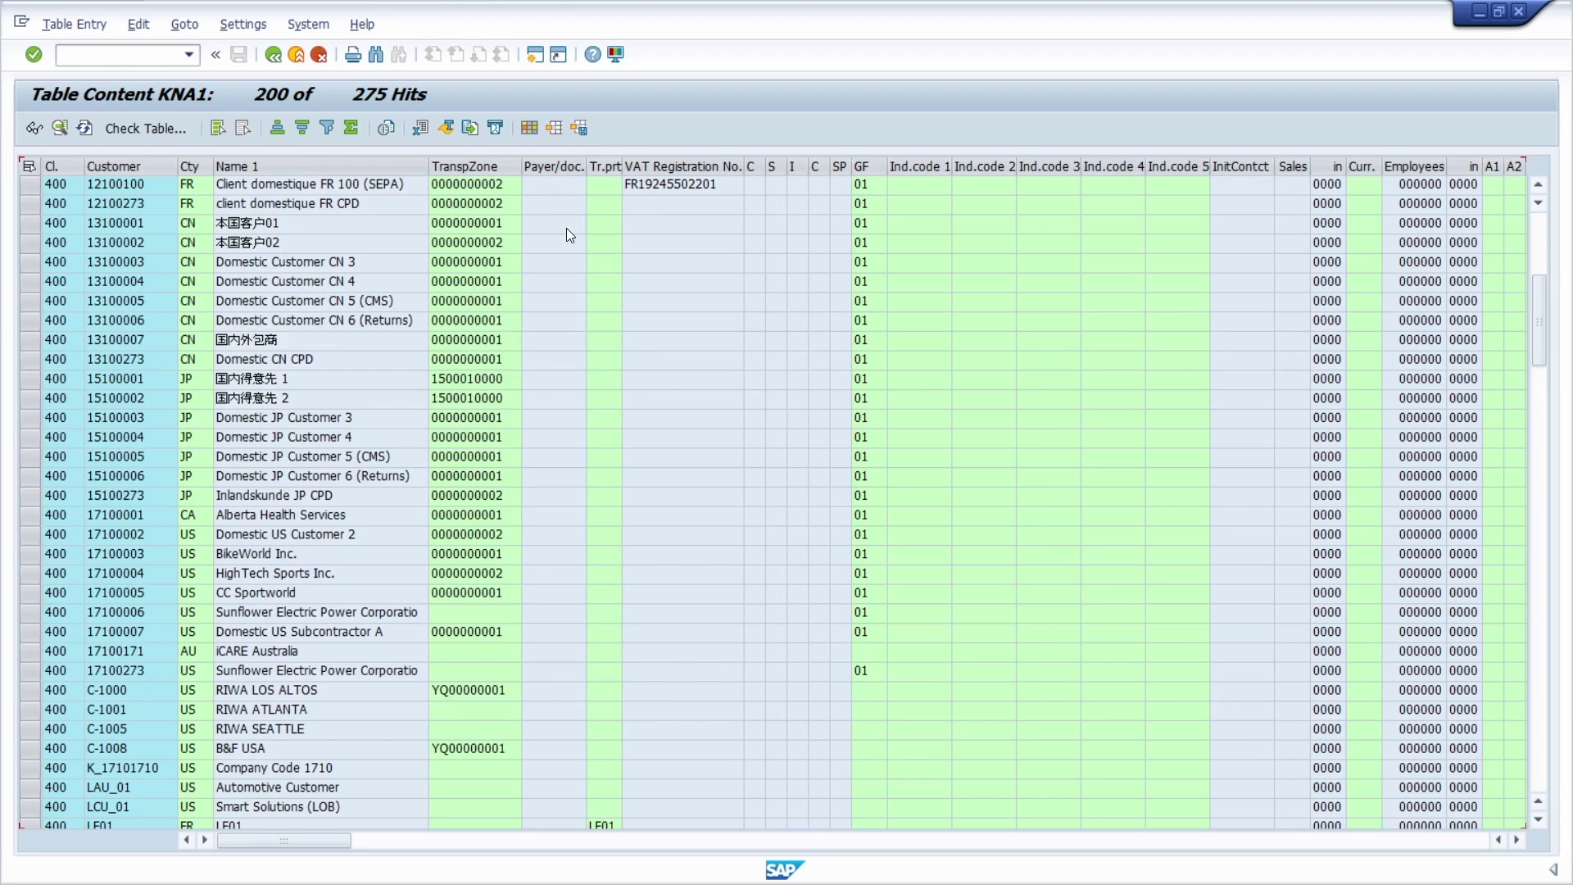